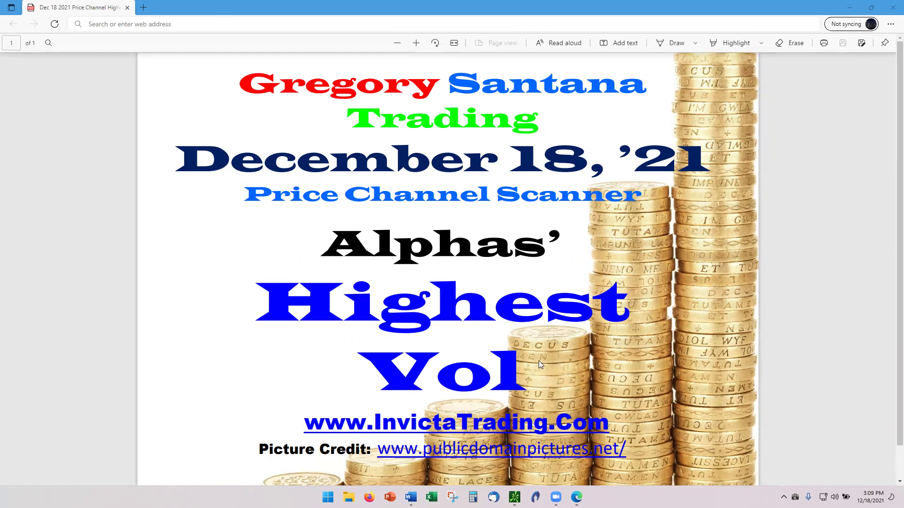
Minimize the Edge title-slide PDF to reveal thinkorswim's Stock Hacker
left_click(851, 10)
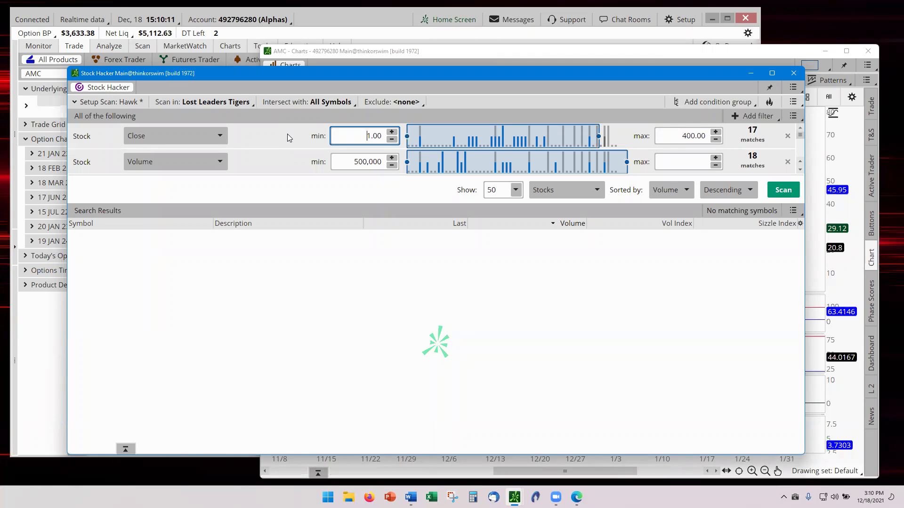
Run the Hawk scan on All Optionable with Close minimum 10 and Volume minimum 5,000,000
left_click(252, 107)
mouse_move(242, 124)
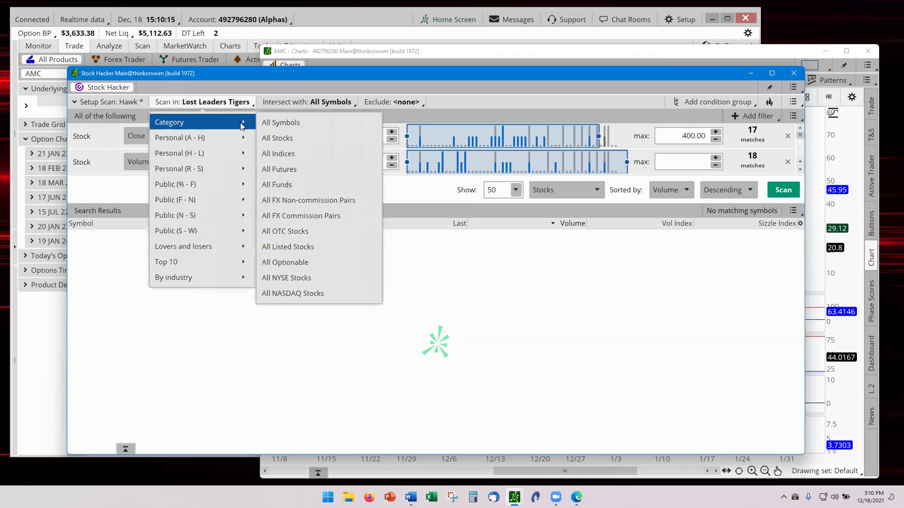
left_click(278, 267)
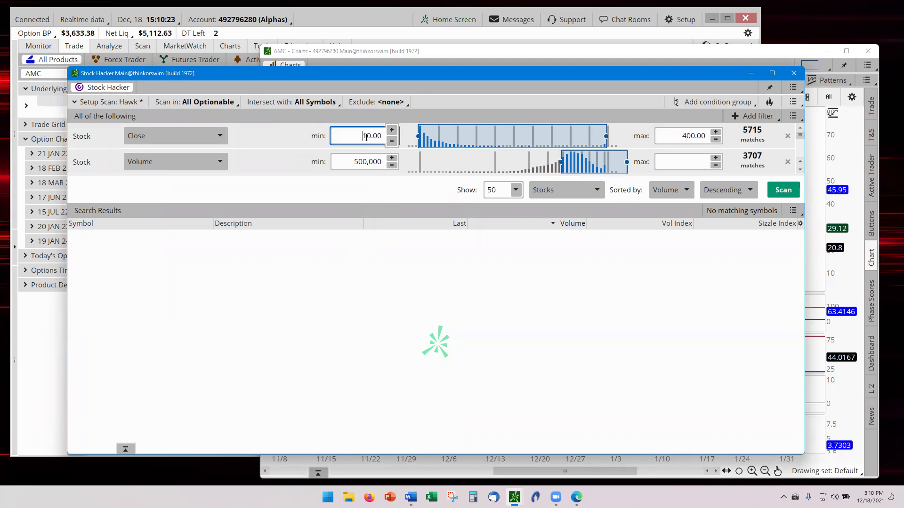
left_click(365, 162)
type("0")
key("shift+Tab")
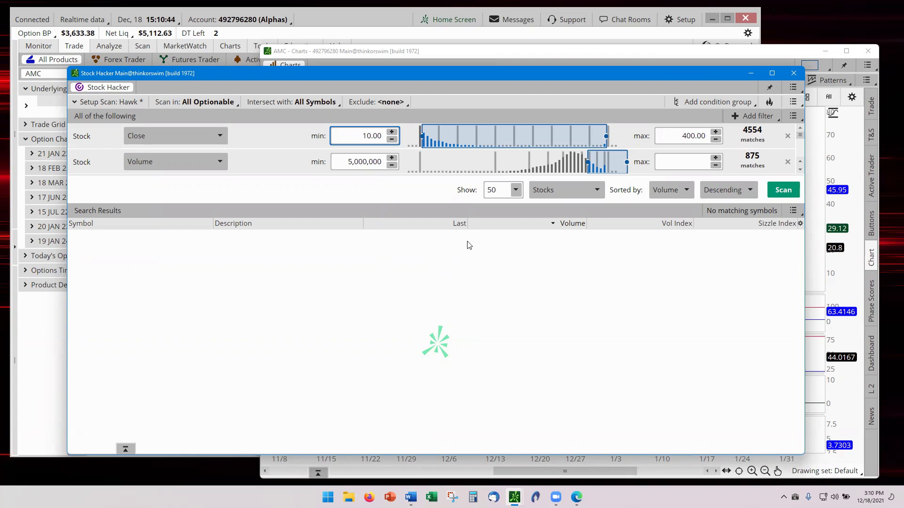
left_click(786, 191)
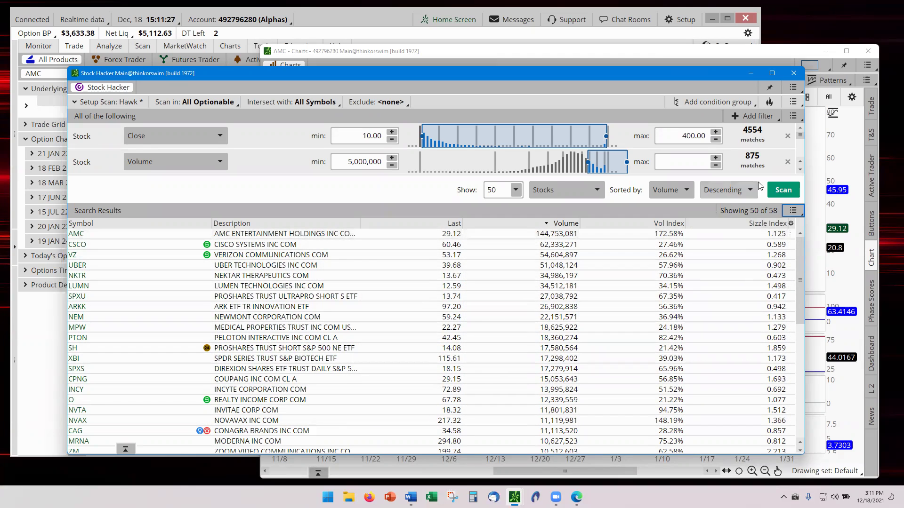
Bring up the actions menu for the top AMC result
right_click(105, 231)
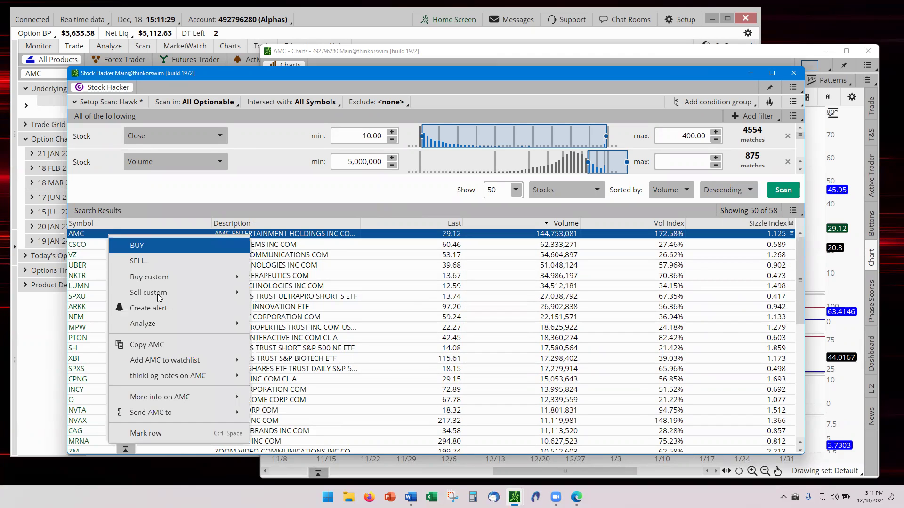
Send AMC to the red linked group and deselect the chart's trade note
mouse_move(230, 413)
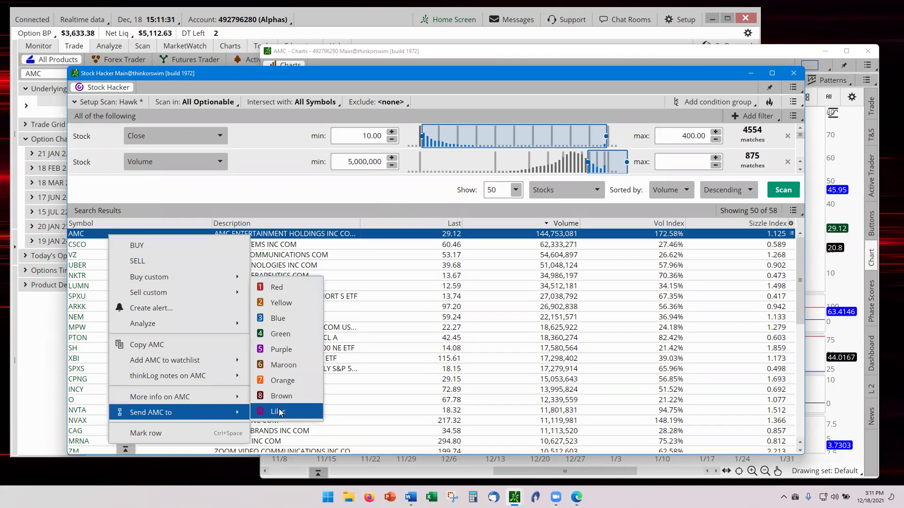
left_click(293, 288)
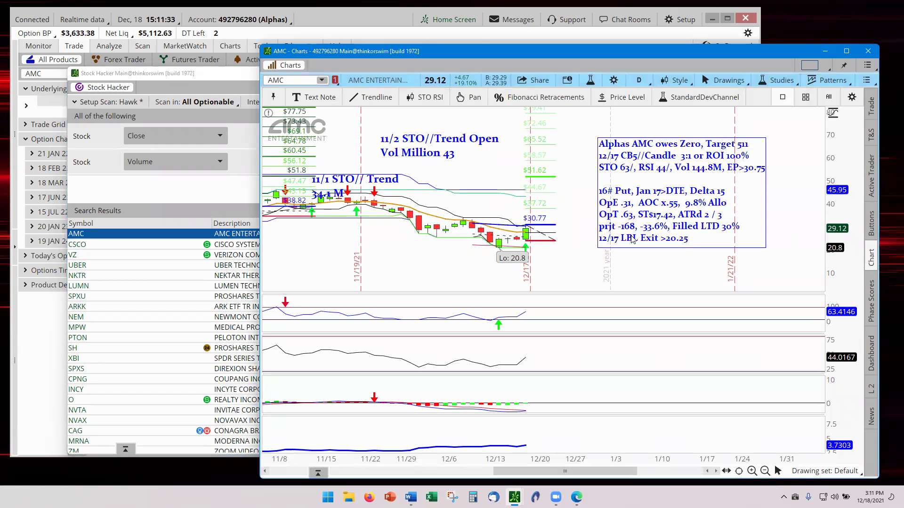
left_click(571, 242)
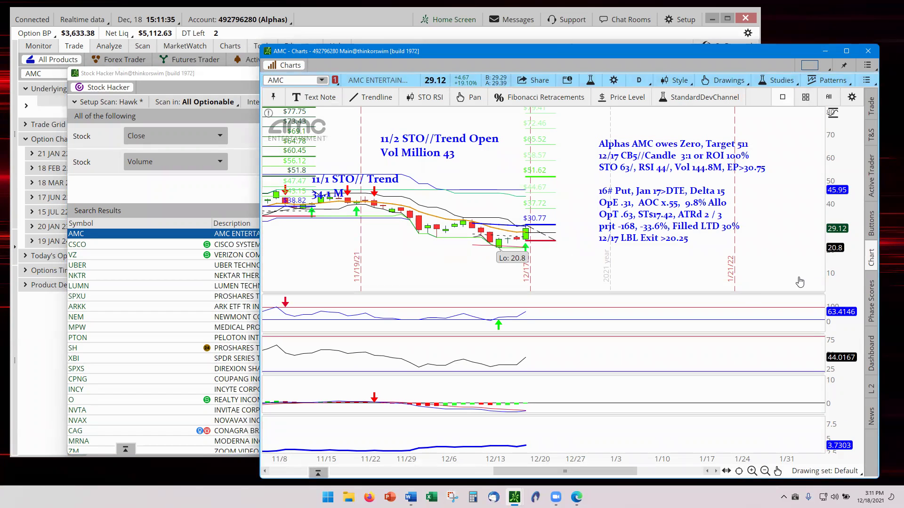
Stretch the AMC price scale and zoom the chart in on the latest candles
left_click_drag(842, 265, 838, 278)
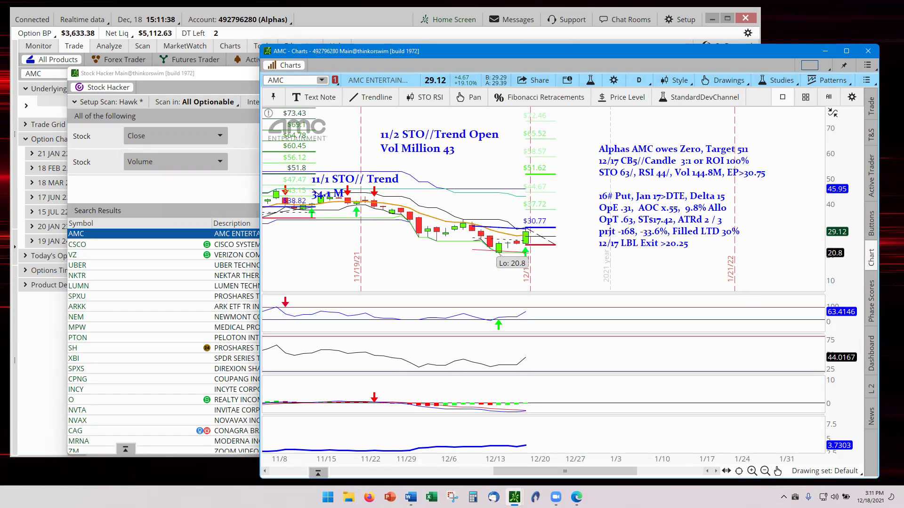
left_click(752, 471)
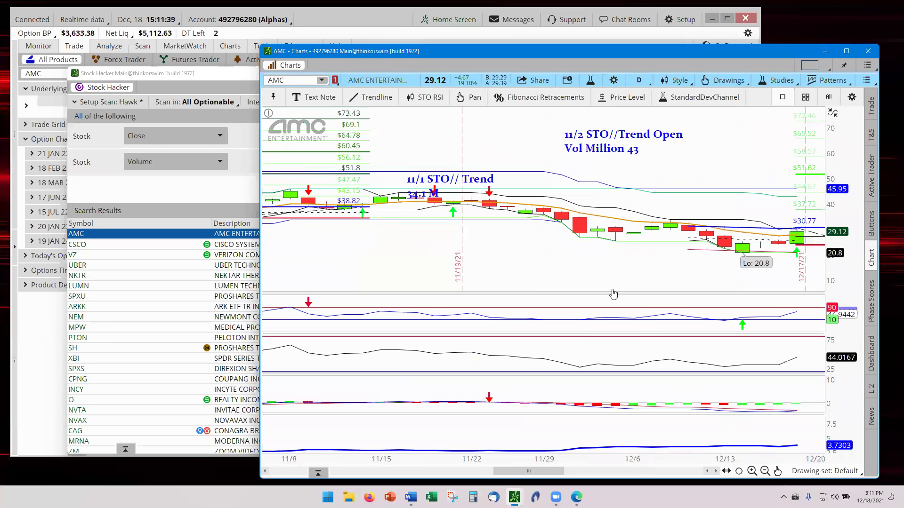
scroll(480, 275, "down", 10)
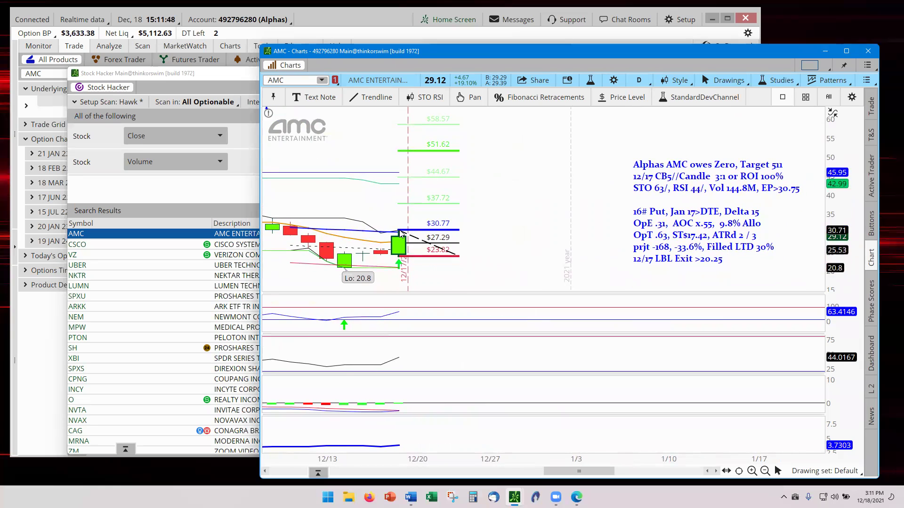
mouse_move(404, 234)
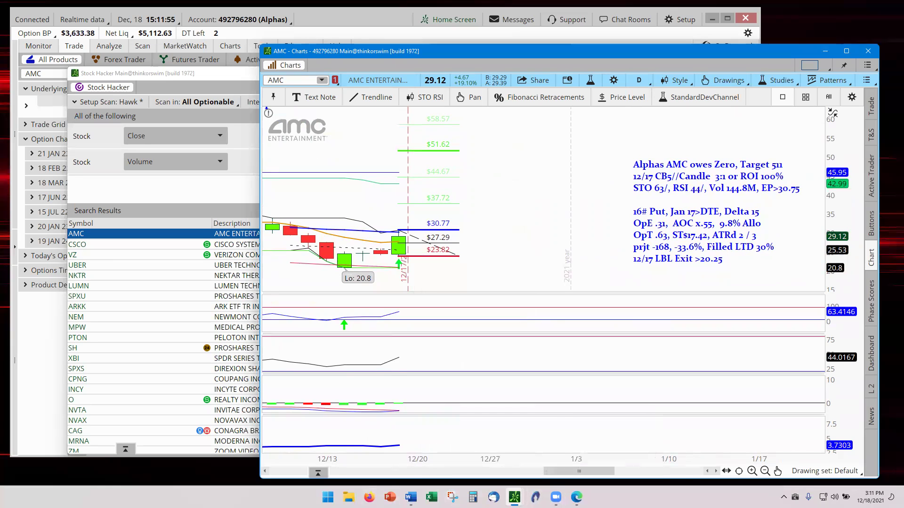
Bring AMC's Data Box forward and move it off the candles
mouse_move(514, 497)
left_click(640, 445)
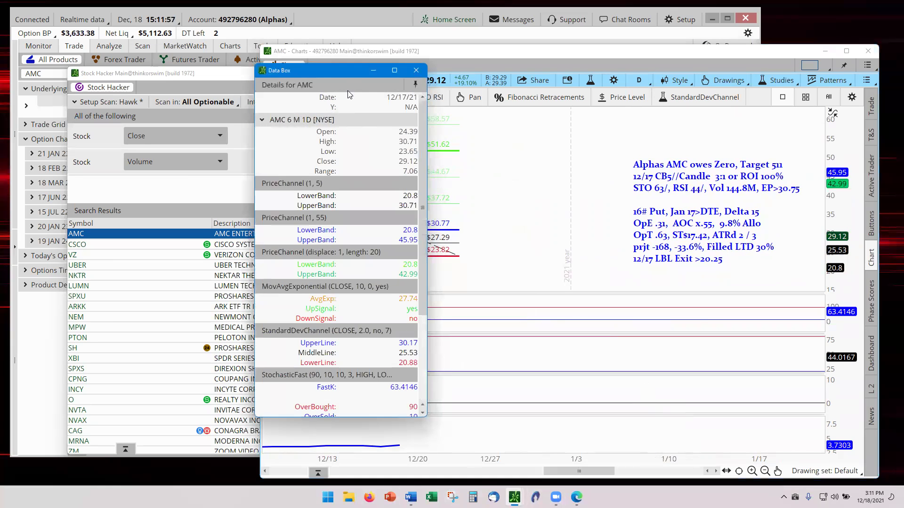
left_click_drag(340, 68, 149, 59)
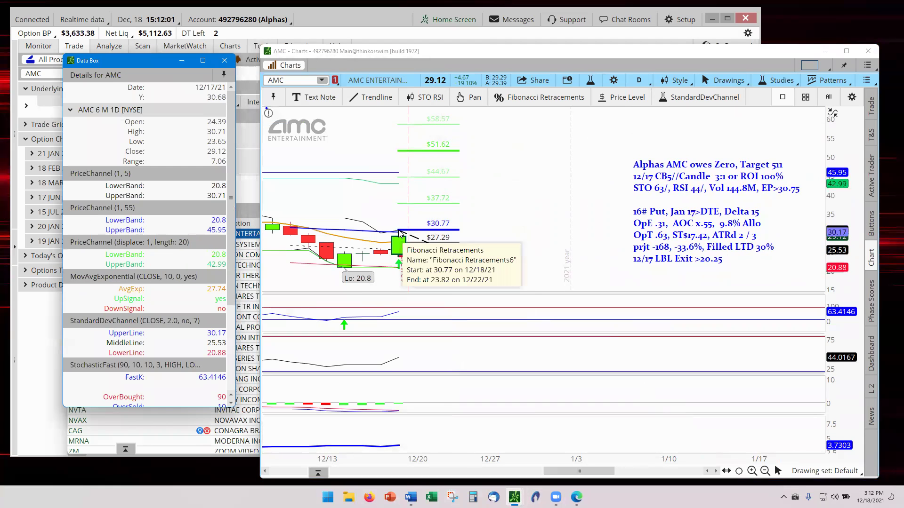
Set the Fibonacci retracement's begin value to 30.75 and end value to 23.6
double_click(397, 231)
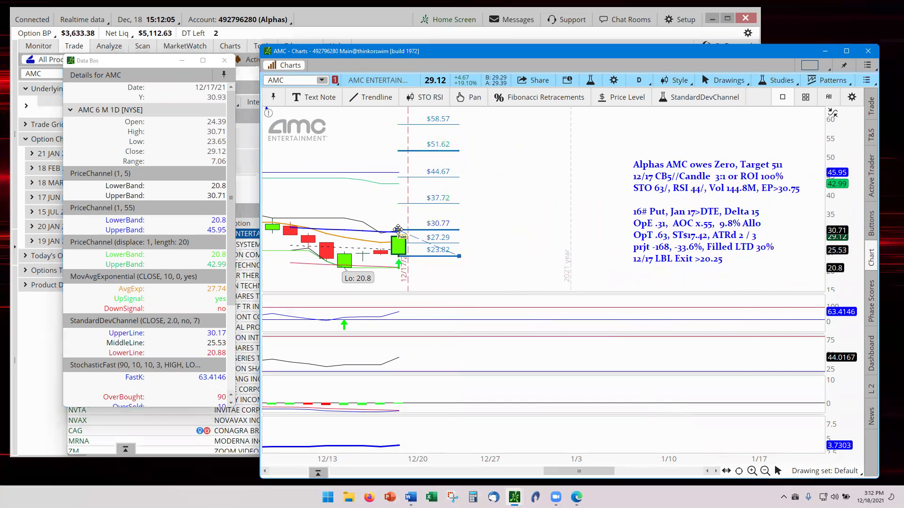
left_click(439, 159)
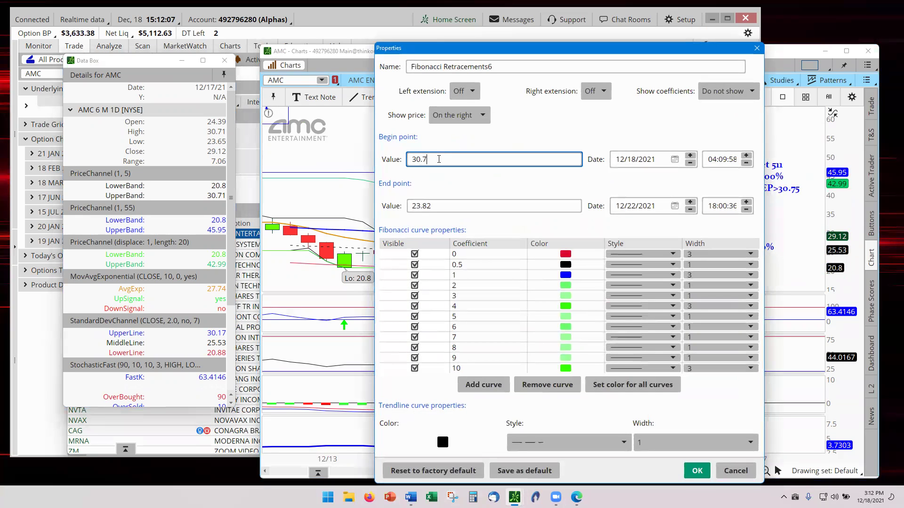
type("5")
left_click(441, 205)
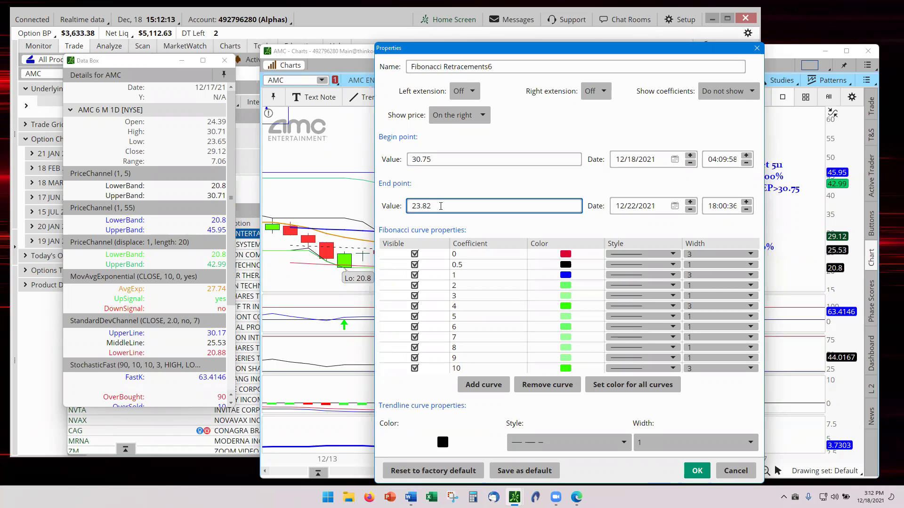
key("BackSpace")
key("BackSpace")
type("60")
left_click(696, 471)
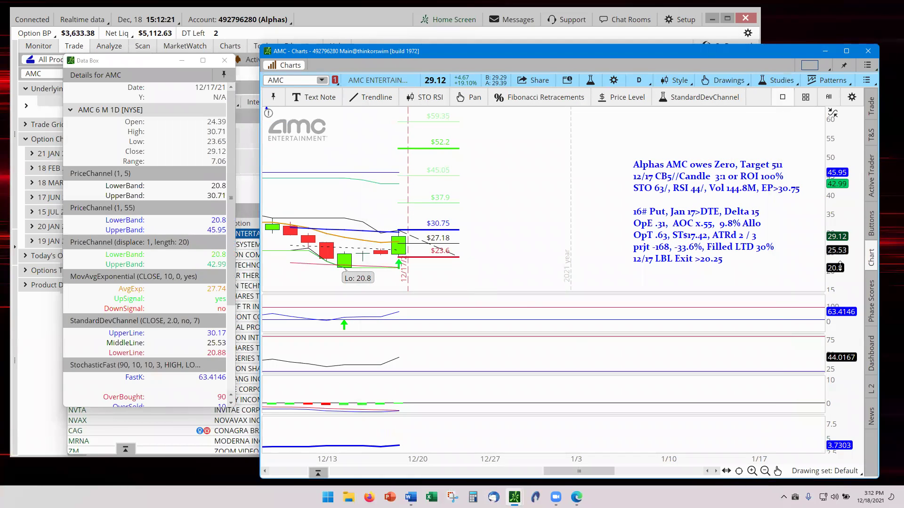
Rescale the price and ATR axes and pan so levels 23.6–52.2 and the trade note fit
left_click_drag(838, 257, 411, 264)
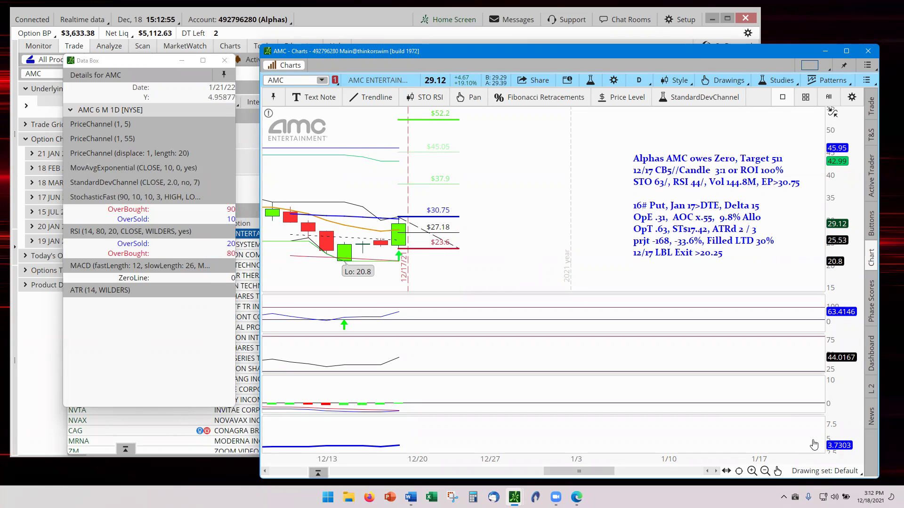
left_click_drag(828, 430, 827, 453)
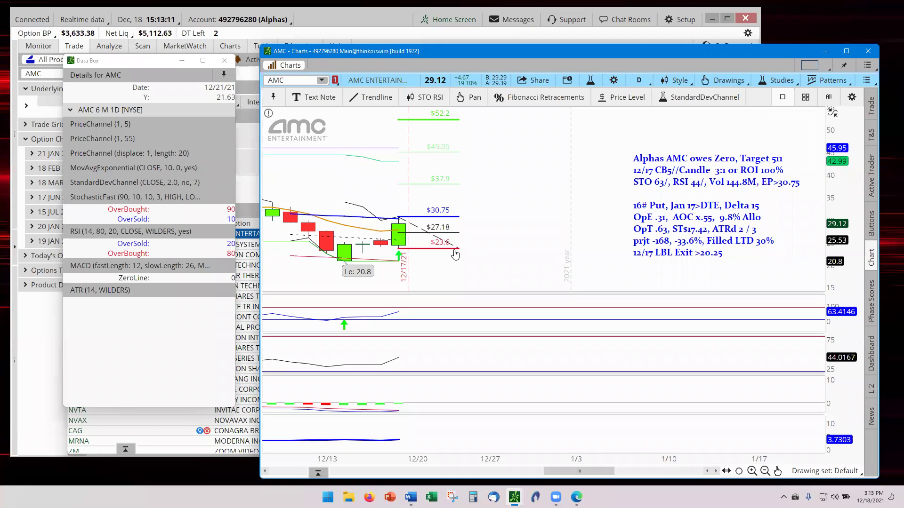
left_click_drag(519, 233, 557, 243)
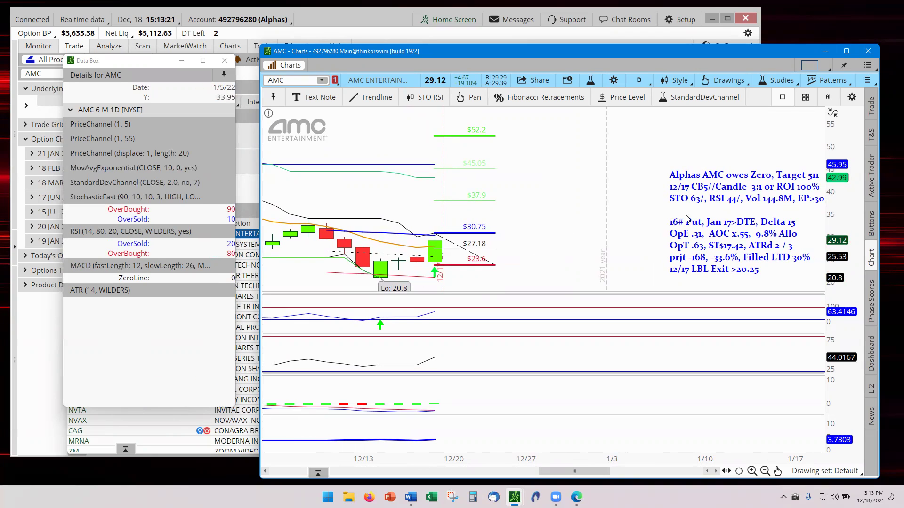
Drag the AMC trade note left, closer to the price candles
left_click_drag(737, 189, 613, 182)
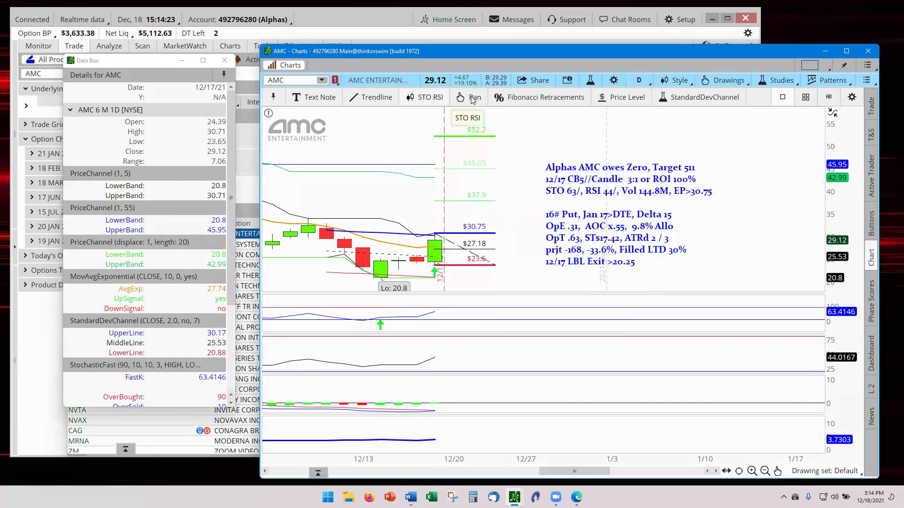
Save the Fibonacci drawing's current properties as the default and close the dialog
right_click(459, 236)
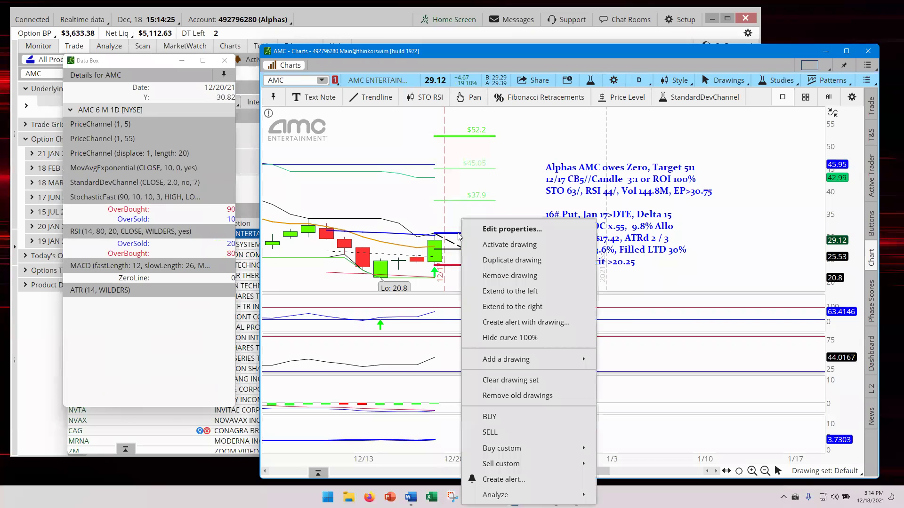
left_click(498, 230)
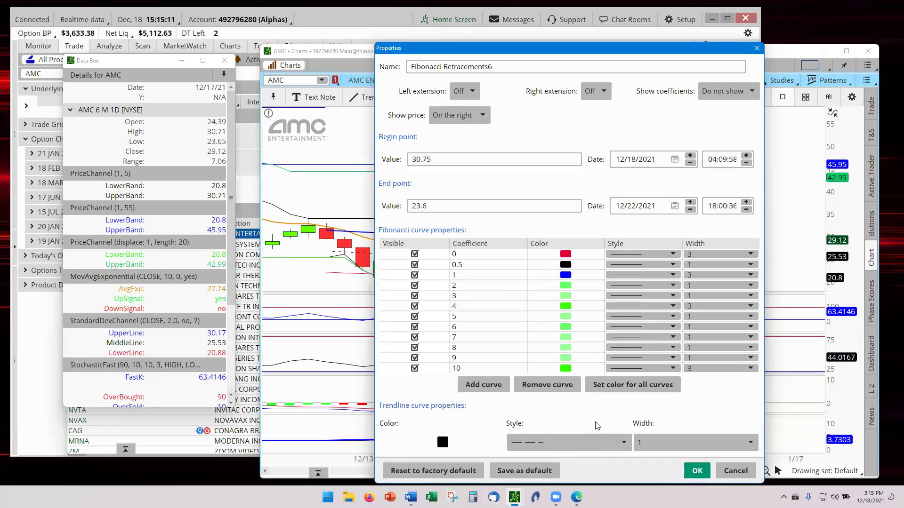
left_click(521, 471)
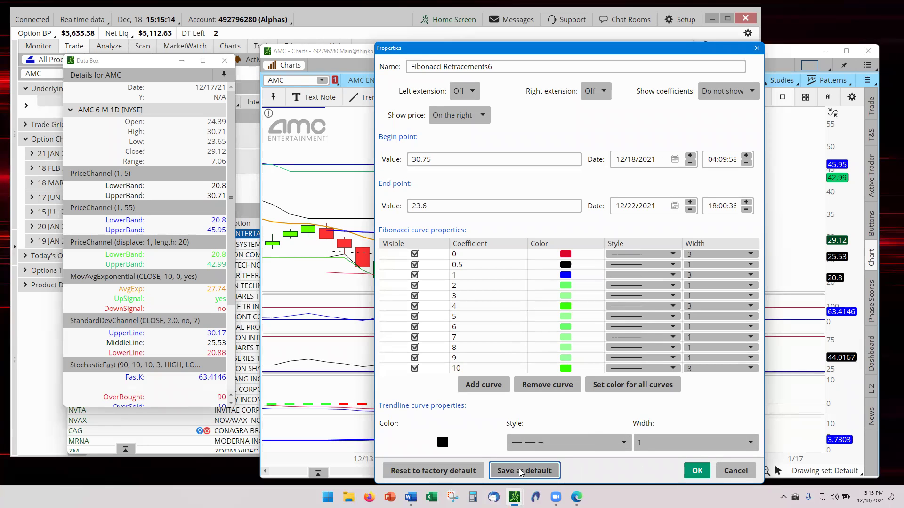
left_click(700, 472)
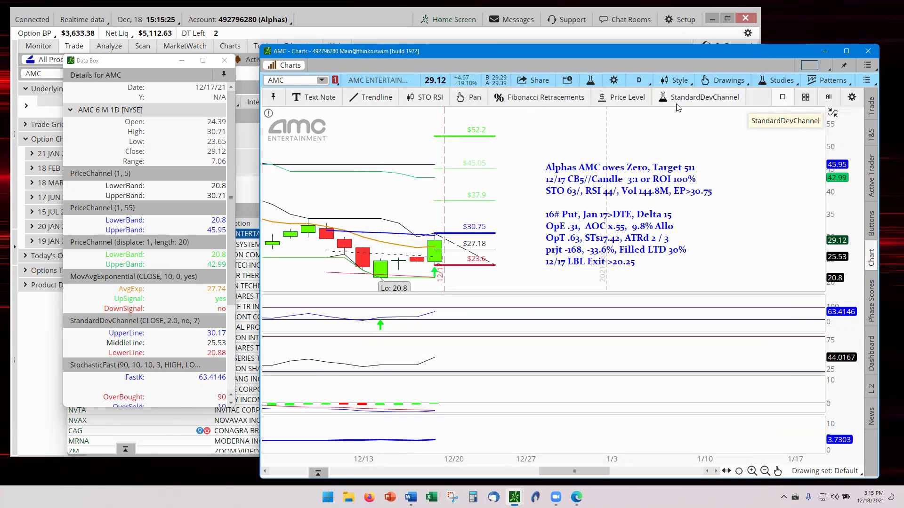
Confirm the AMC chart settings, then begin customizing the drawing-tools bar
left_click(614, 81)
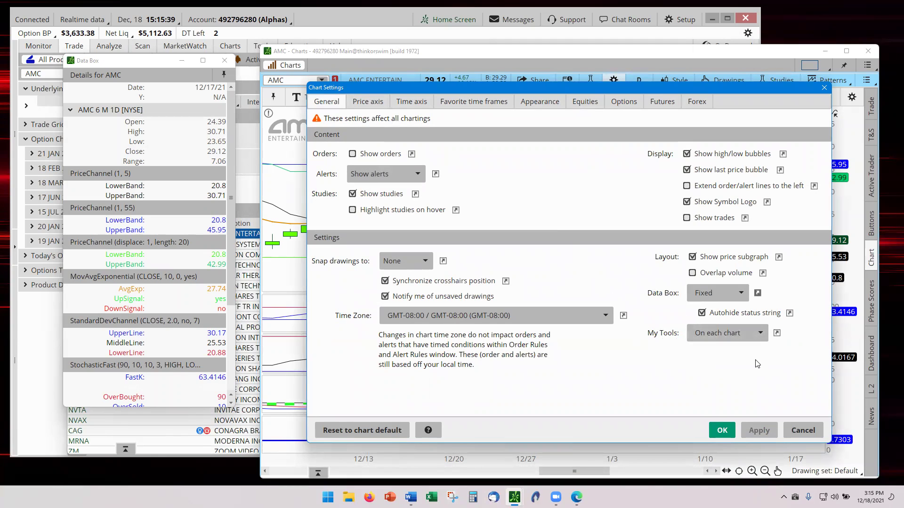
left_click(721, 431)
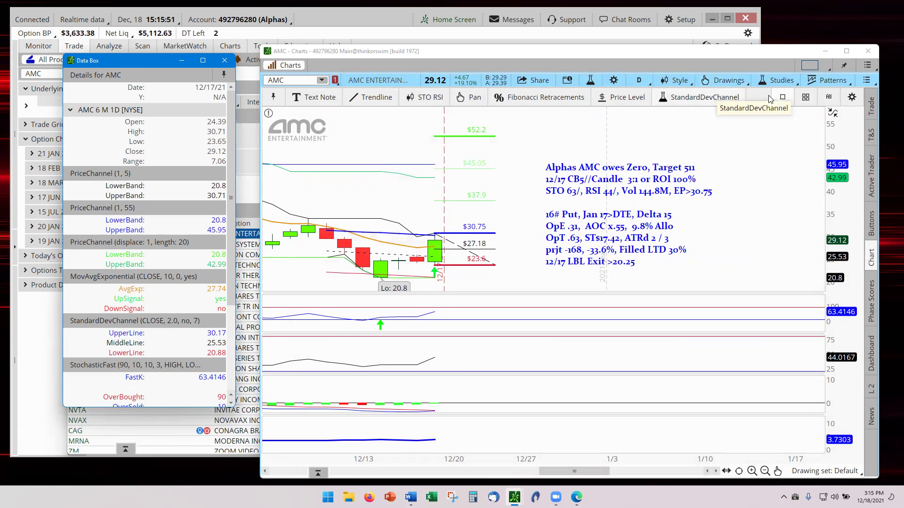
left_click(852, 97)
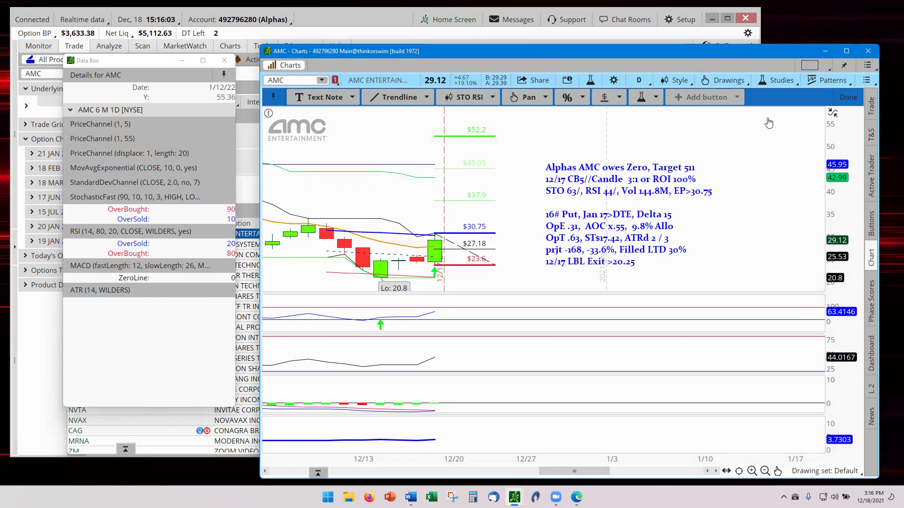
Finish customizing the AMC chart's drawing-tools bar with Done
left_click(848, 98)
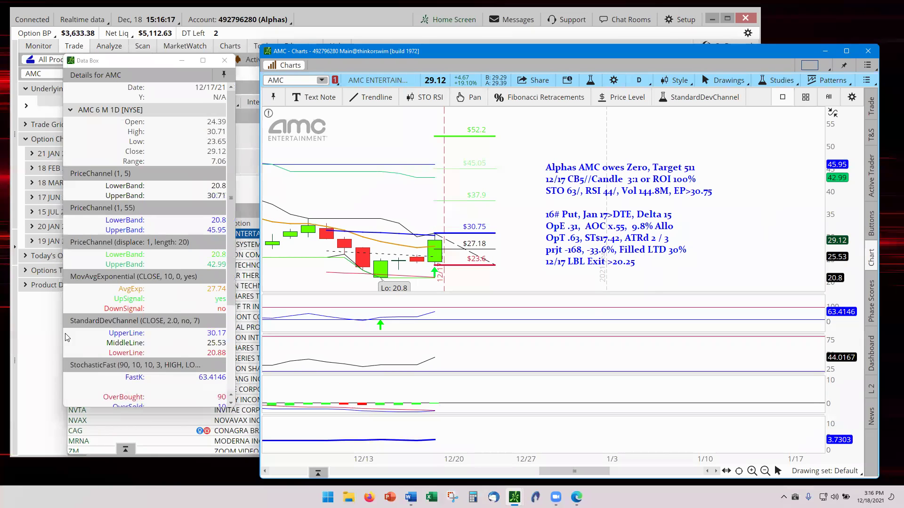
Move the Data Box off the option chain, close it, and open the 21 JAN 22 expiration
left_click(44, 330)
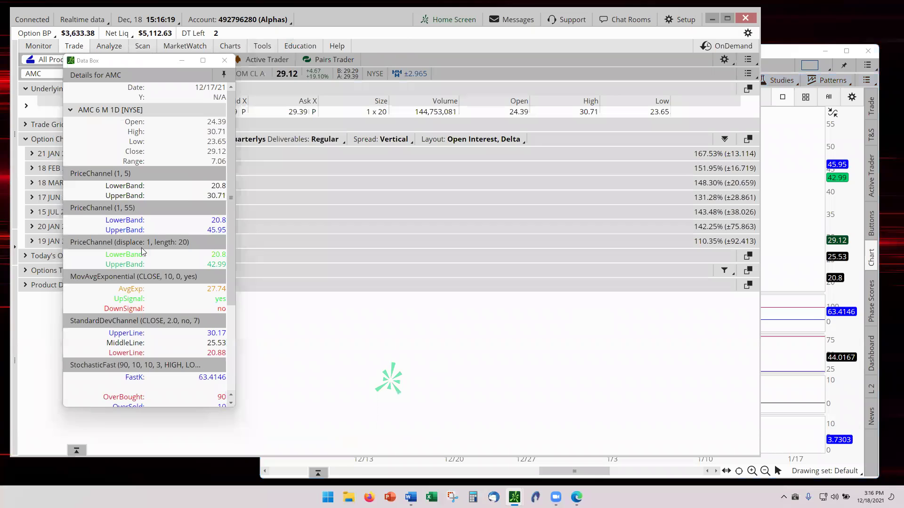
left_click(158, 65)
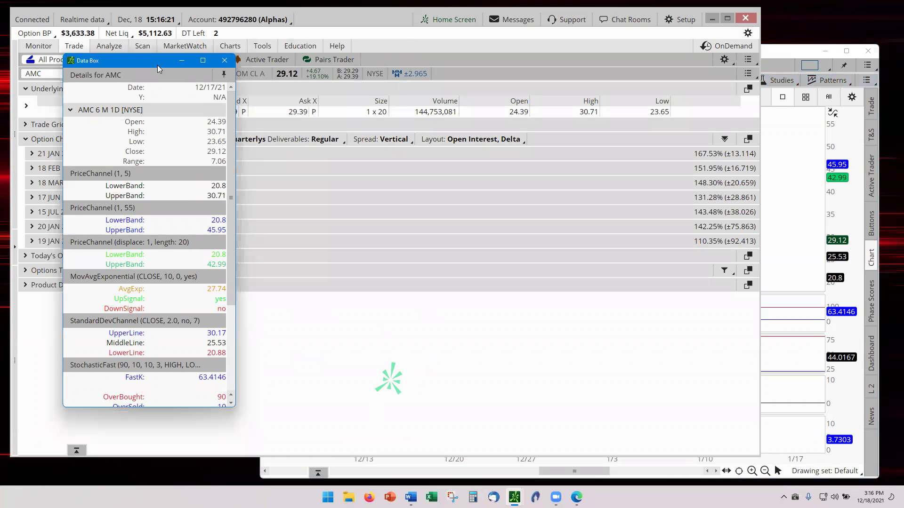
left_click_drag(157, 65, 802, 100)
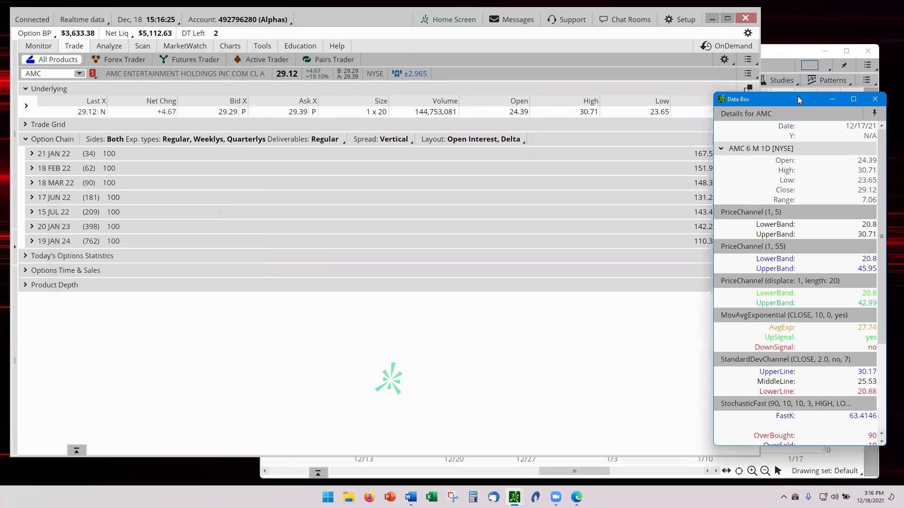
left_click(874, 98)
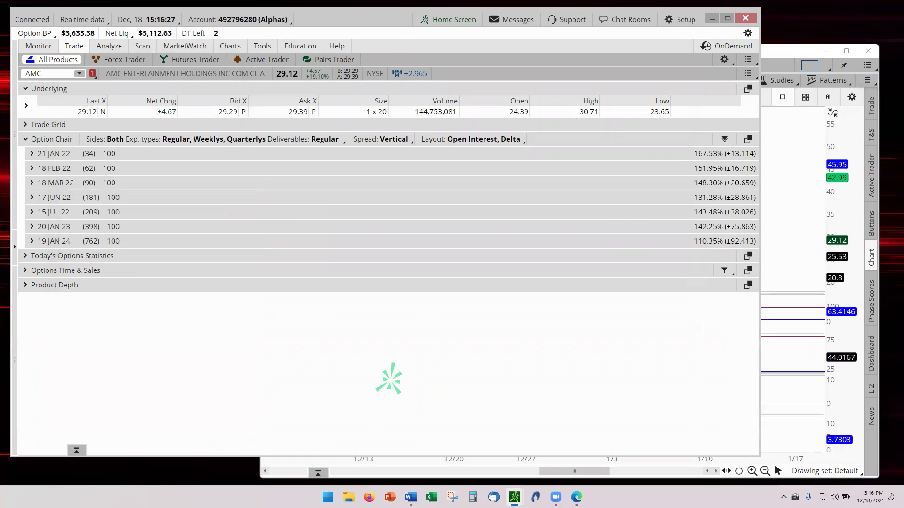
left_click(32, 154)
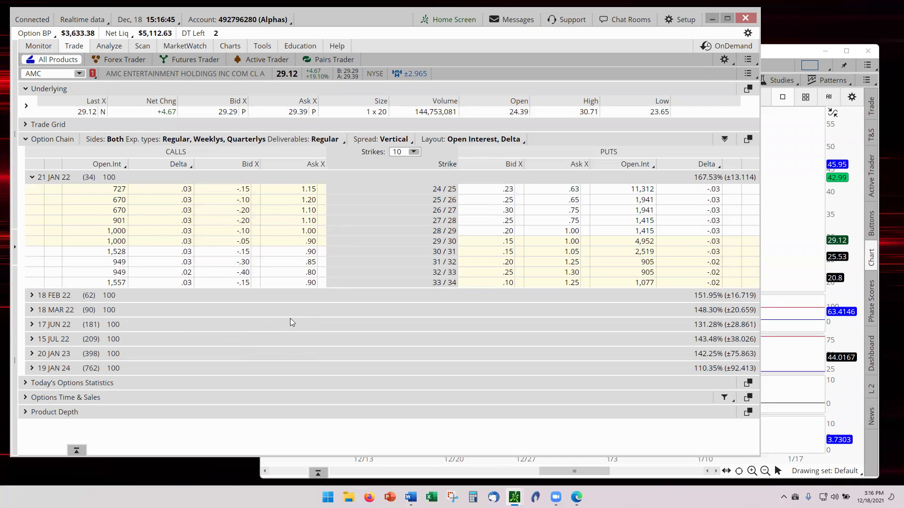
Swap the open expiration from 21 JAN 22 to 18 MAR 22 and set Spread to Single
left_click(33, 177)
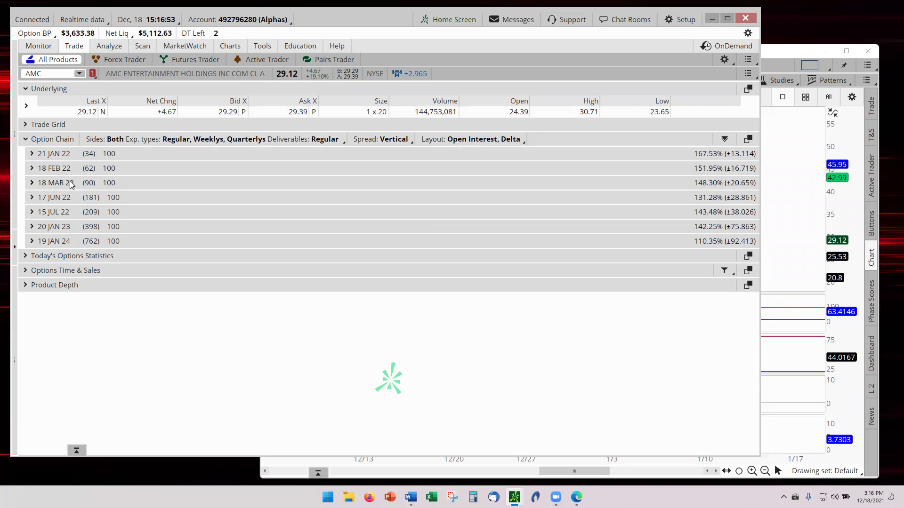
left_click(32, 183)
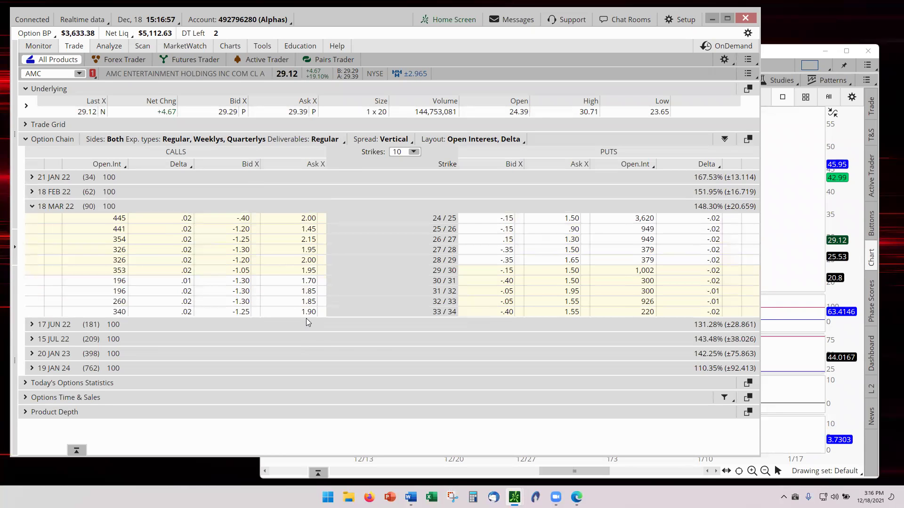
left_click(411, 140)
left_click(342, 161)
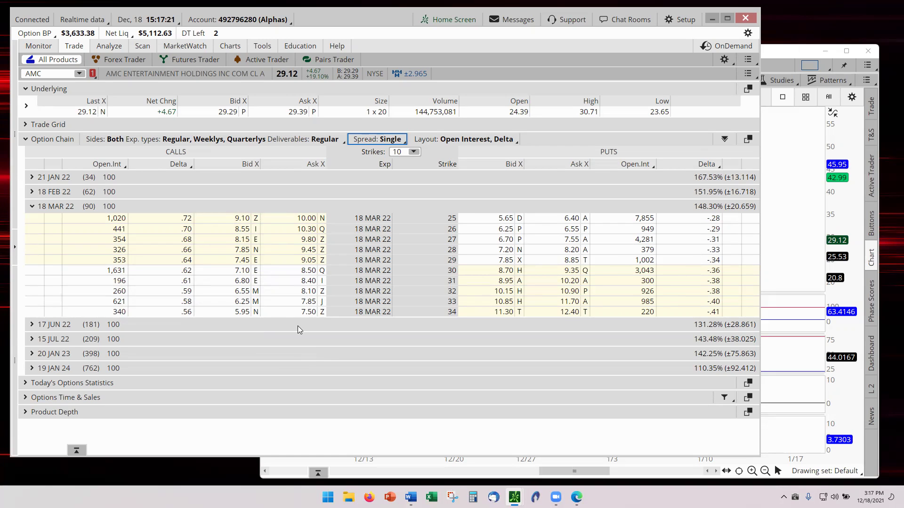
Collapse the 18 MAR 22 expiration and reopen 21 JAN 22 with single options
left_click(32, 206)
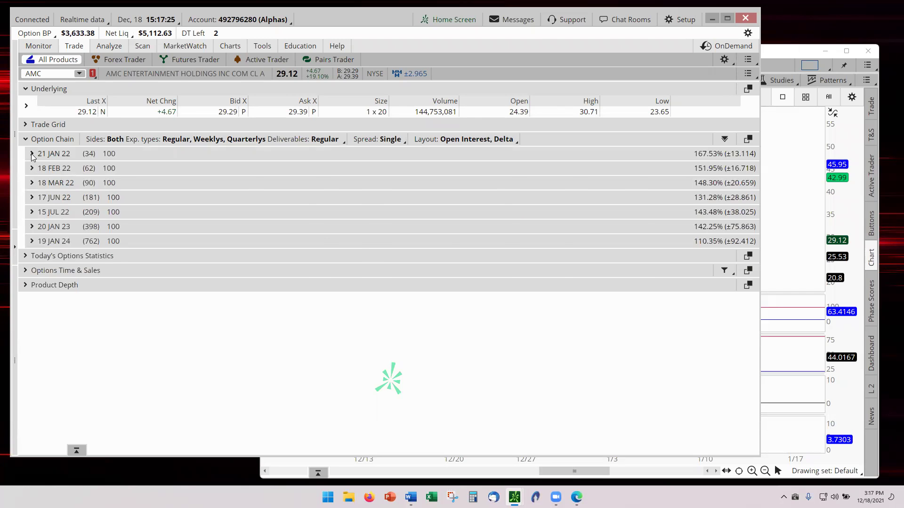
left_click(32, 154)
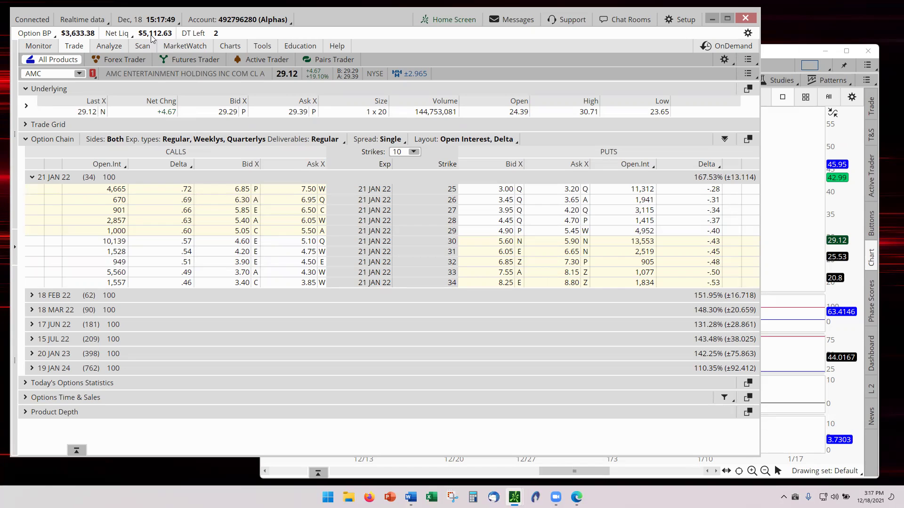
mouse_move(185, 46)
Check the 18 FEB and 18 MAR expirations, then open 17 JUN 22 with Strikes set to 14
left_click(32, 178)
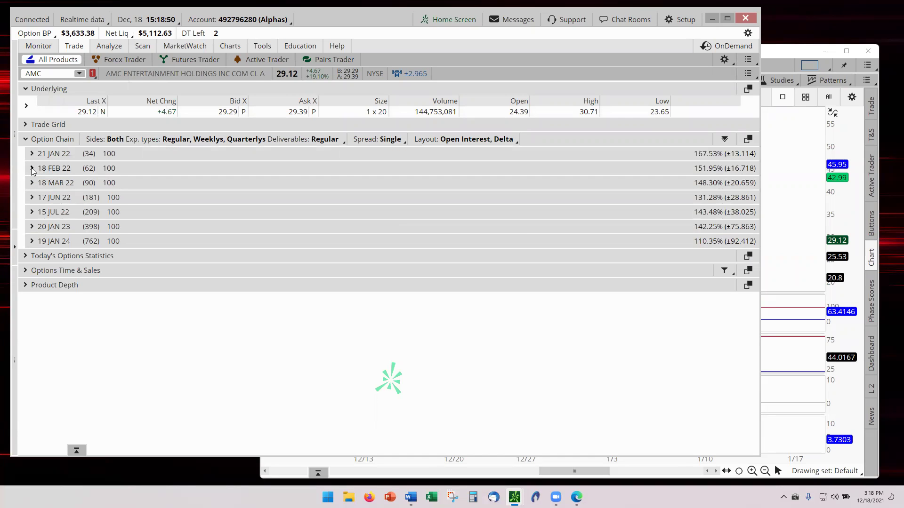
left_click(32, 168)
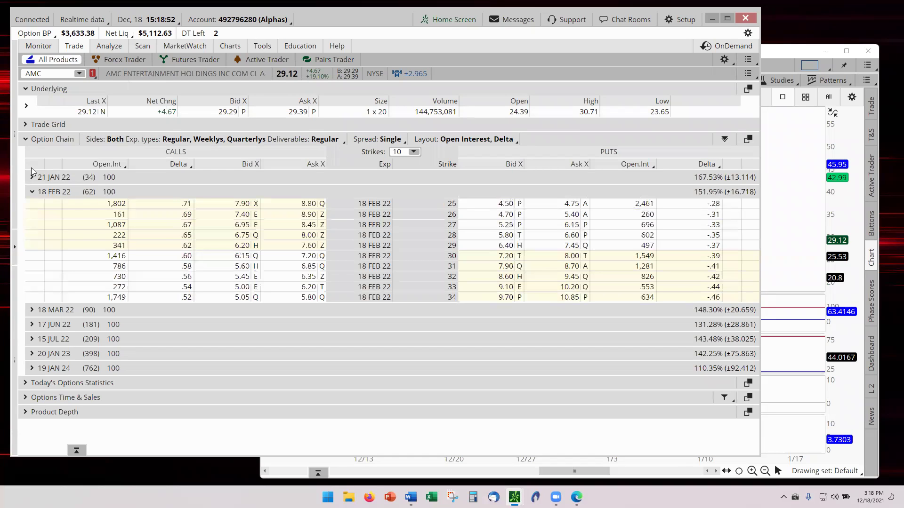
left_click(32, 193)
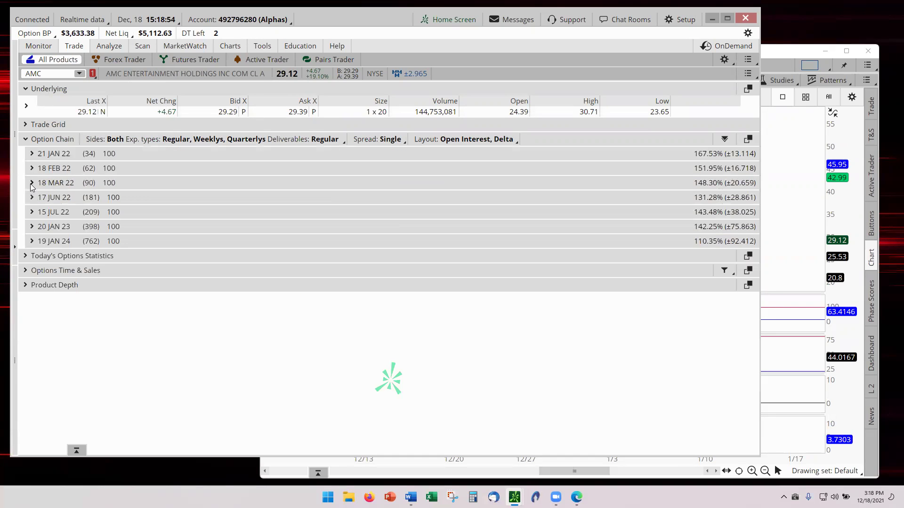
left_click(32, 184)
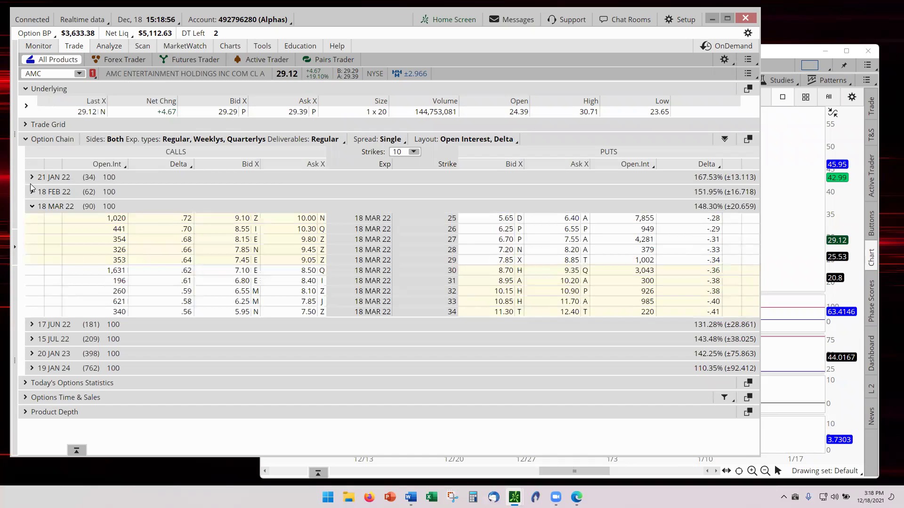
left_click(32, 207)
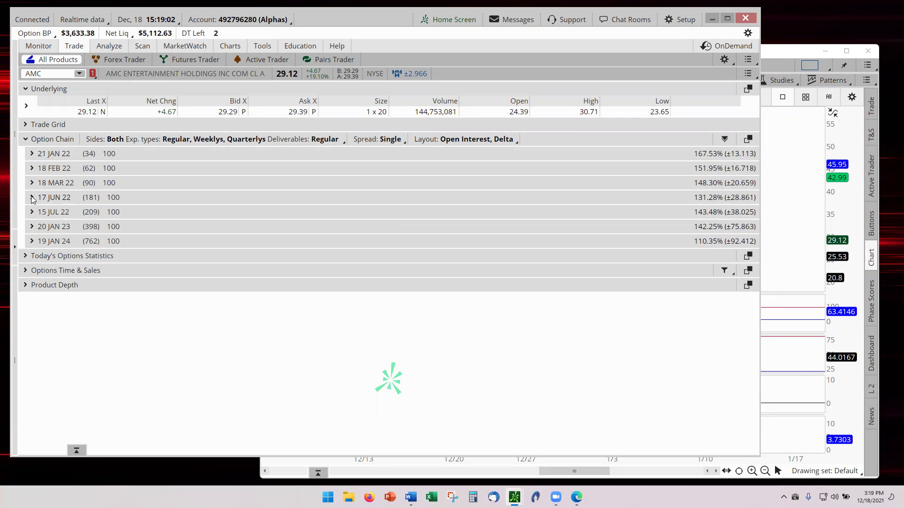
left_click(32, 197)
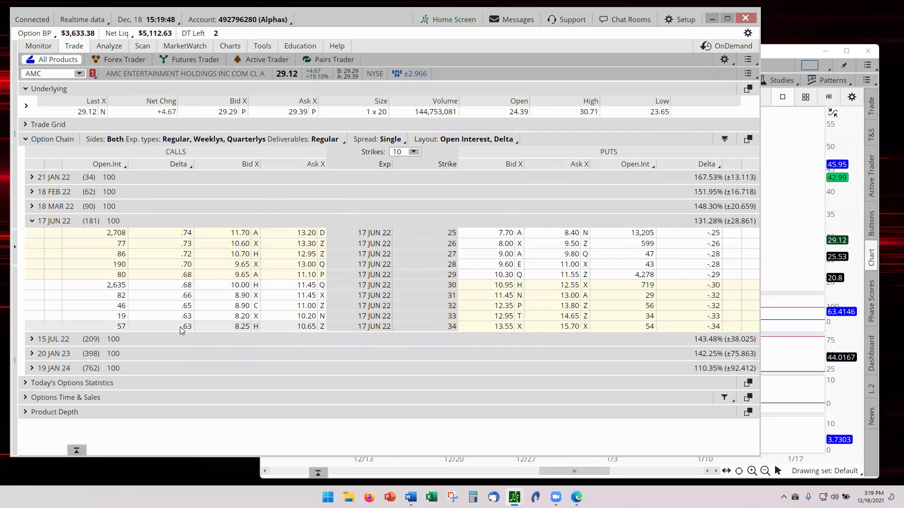
left_click(414, 152)
left_click(398, 249)
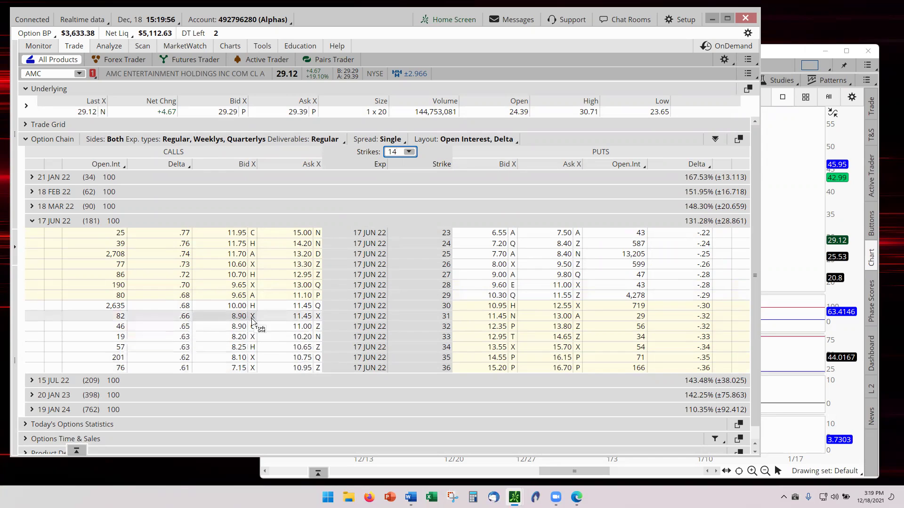
Set Strikes to 20, then to ALL, and scroll the 17 JUN 22 chain up to the 85 strike
left_click_drag(398, 151, 384, 154)
type("20")
key("Return")
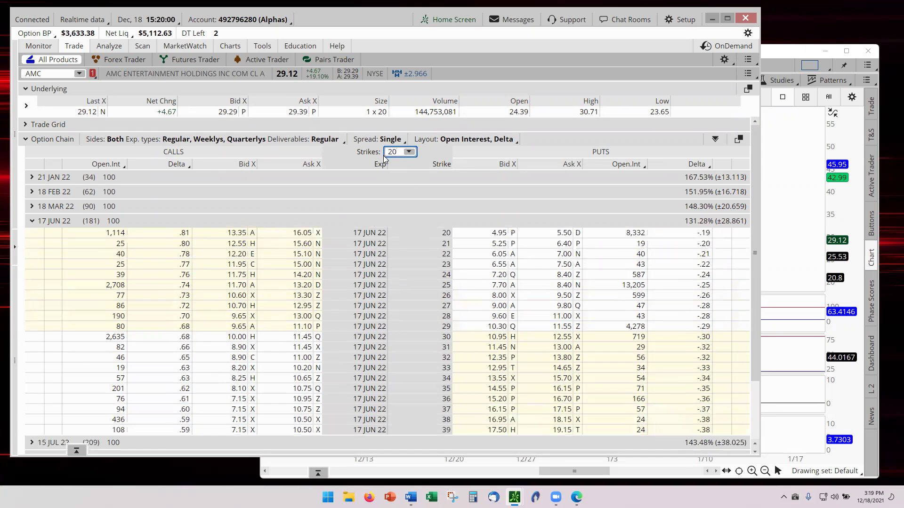
scroll(592, 295, "down", 3)
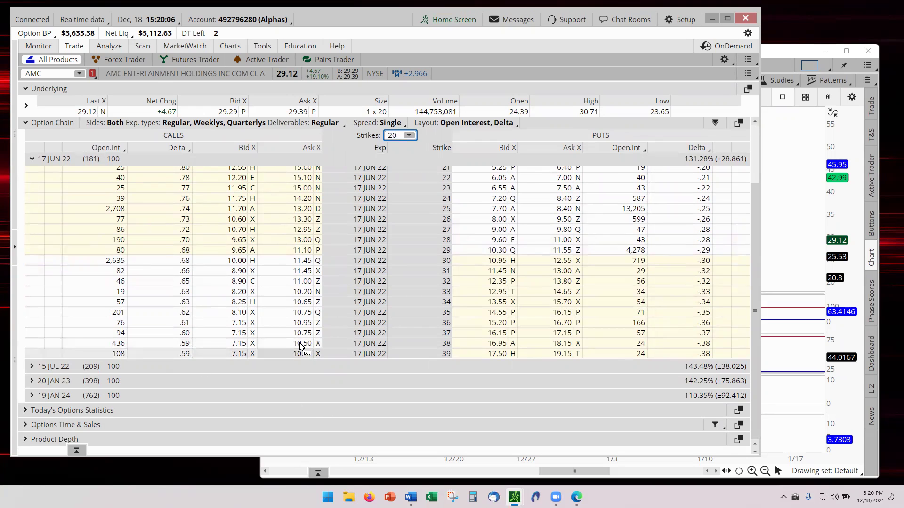
left_click(412, 136)
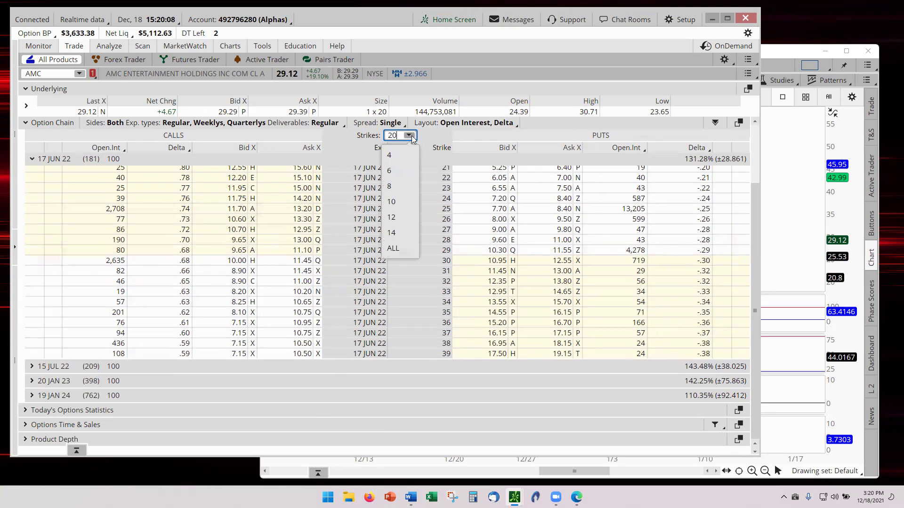
left_click(396, 252)
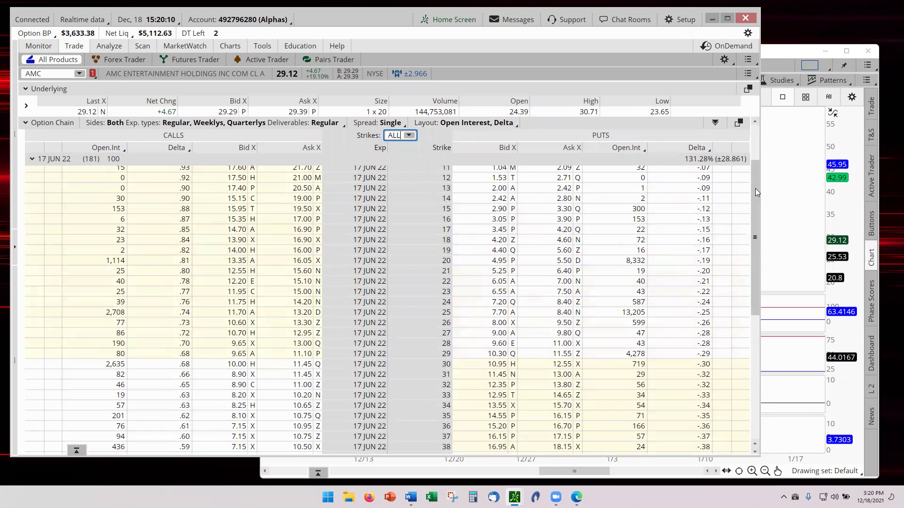
left_click_drag(755, 188, 750, 288)
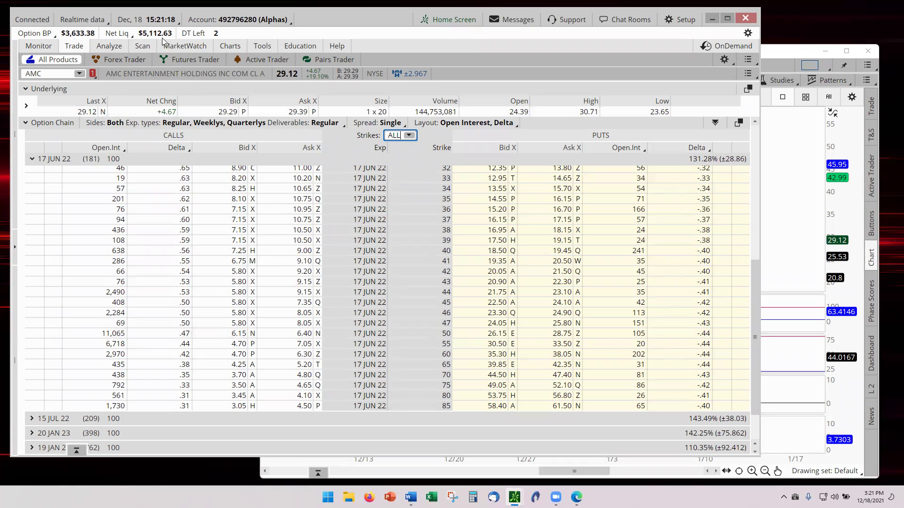
Swap 17 JUN 22 for 18 MAR 22 and scroll its strikes from 34 to 95
left_click(31, 160)
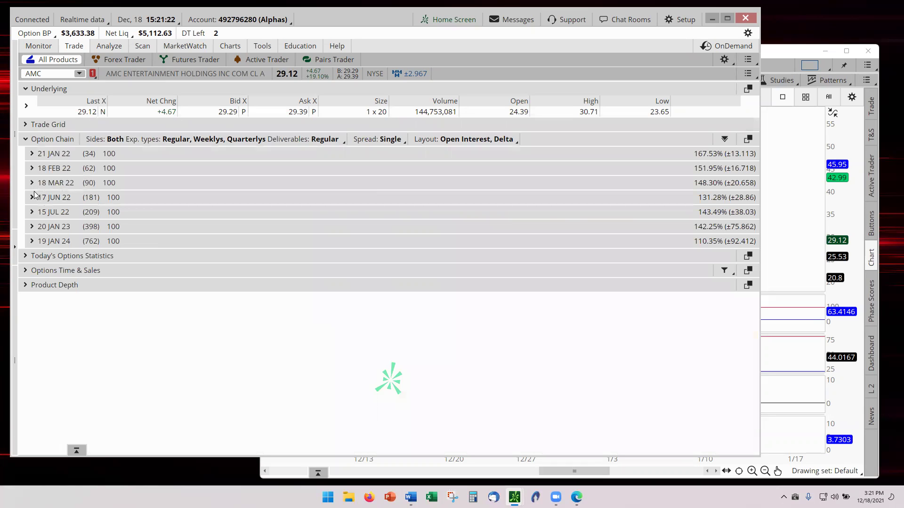
left_click(31, 183)
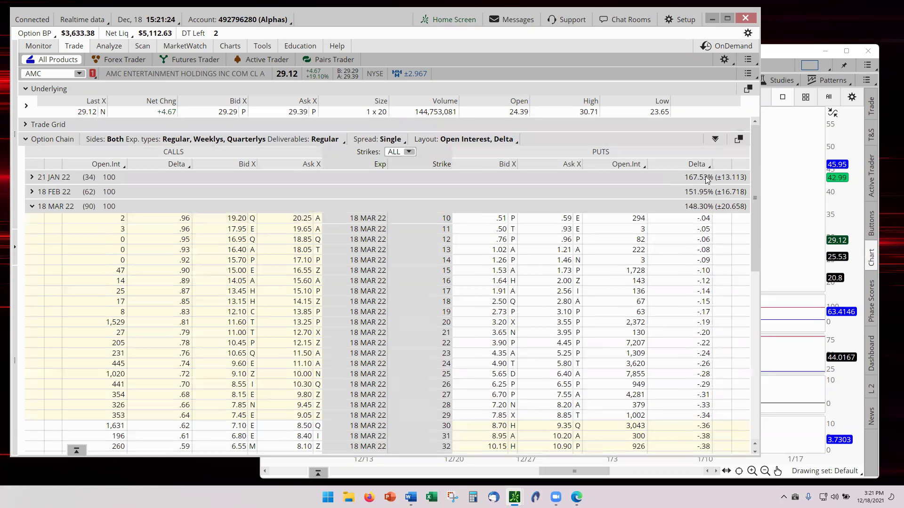
scroll(756, 180, "down", 1)
left_click_drag(756, 180, 763, 299)
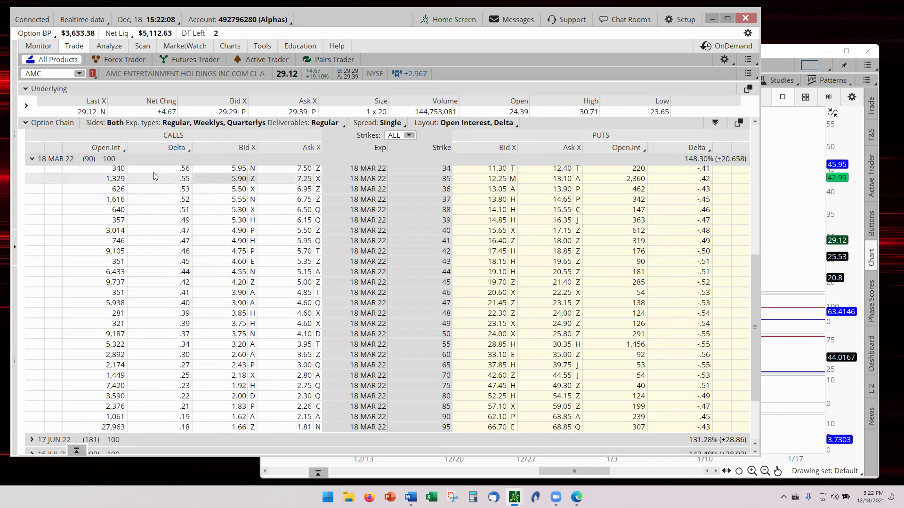
Collapse 18 MAR 22, open 15 JUL 22, and scroll through strikes 41 to 145
left_click(33, 159)
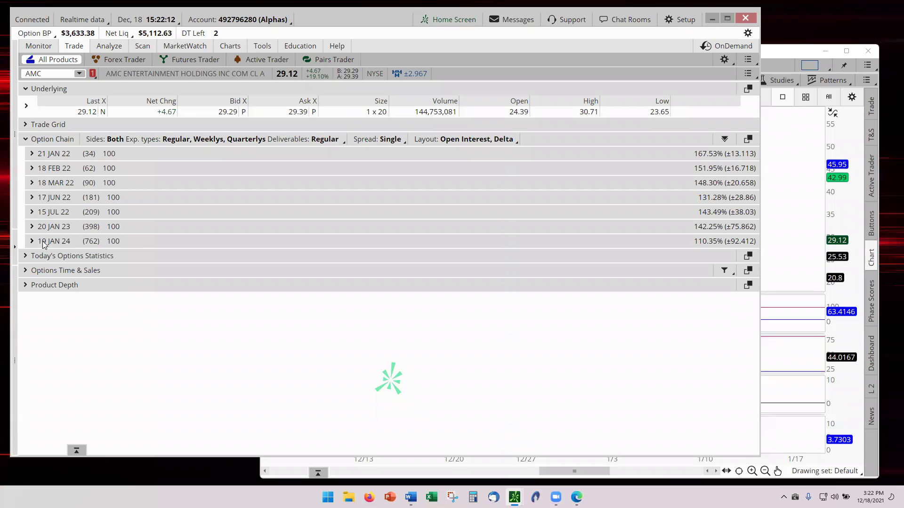
left_click(32, 213)
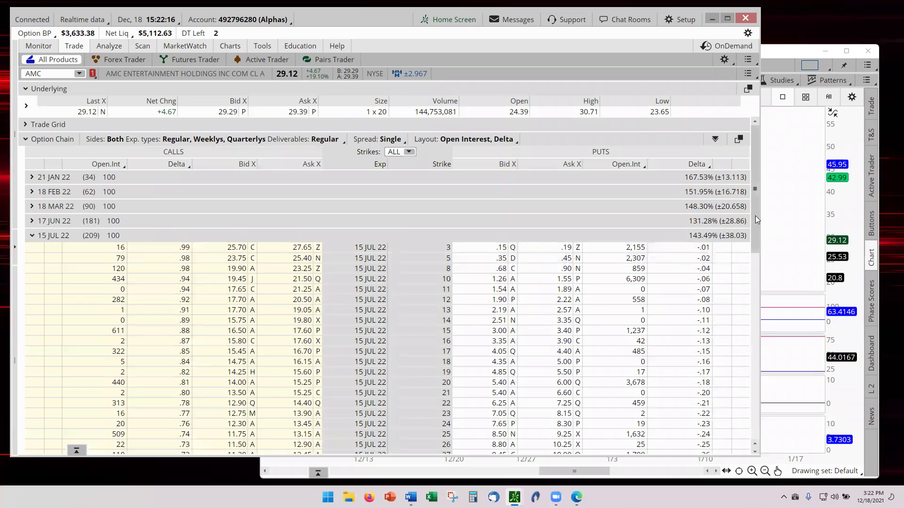
left_click_drag(755, 219, 746, 386)
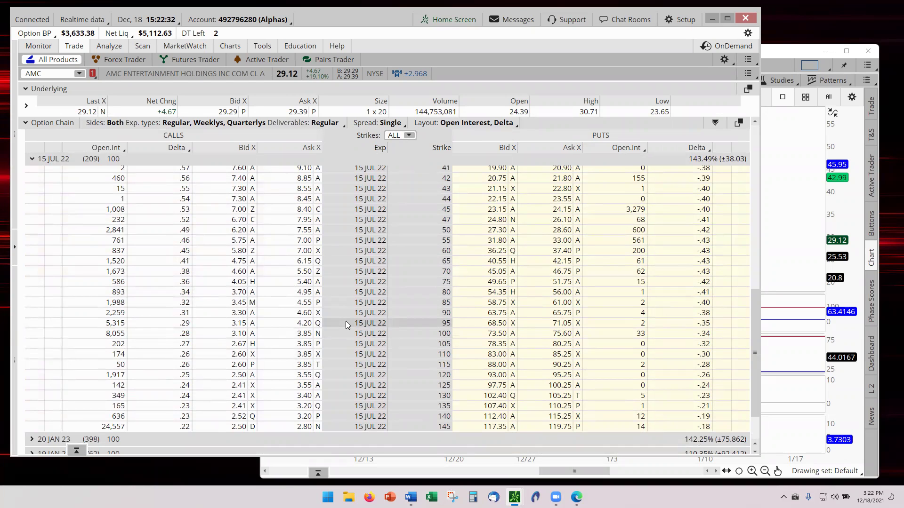
Collapse the 15 JUL 22 series and return to the AMC chart window
left_click(32, 159)
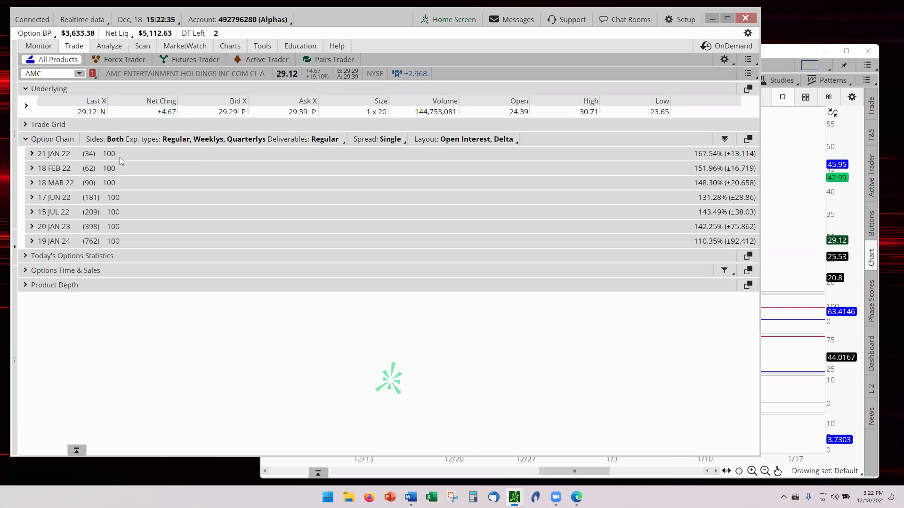
left_click(785, 176)
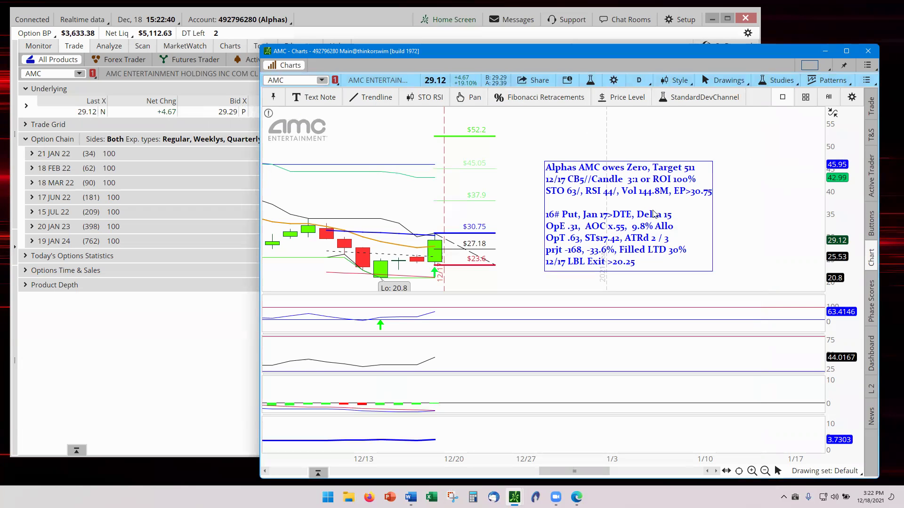
Place a text note reading '12/18 AB too wide' above the existing trade note on the AMC chart
left_click(328, 98)
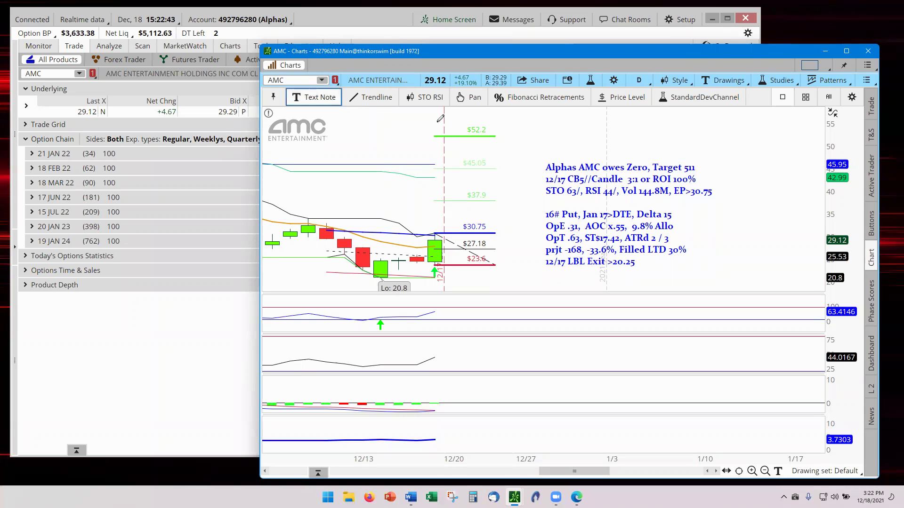
left_click(560, 133)
type("12/18 AB")
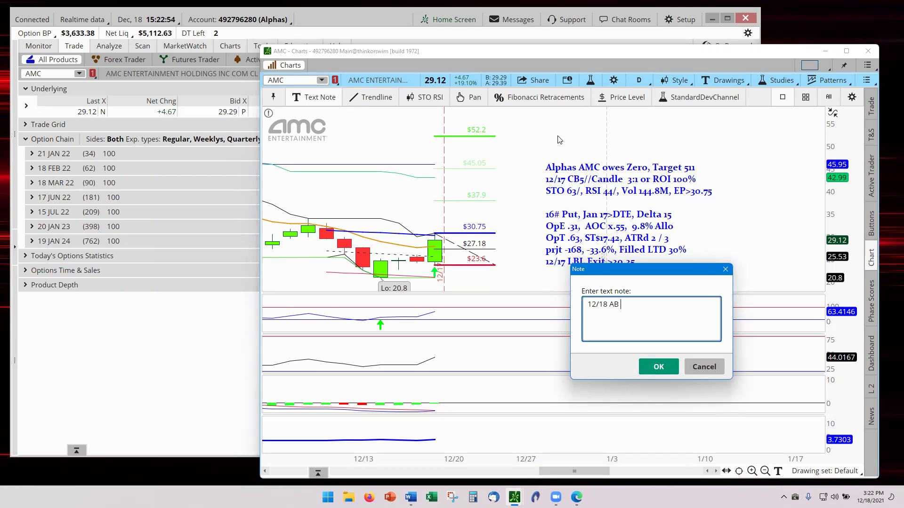
type(" too wide")
left_click(657, 367)
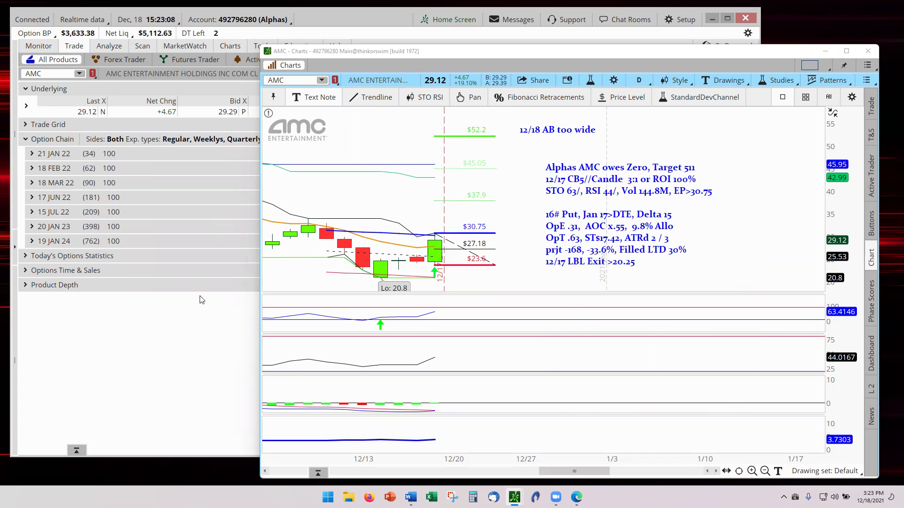
Send CSCO from the Stock Hacker scan results to the linked chart and trade windows
mouse_move(515, 497)
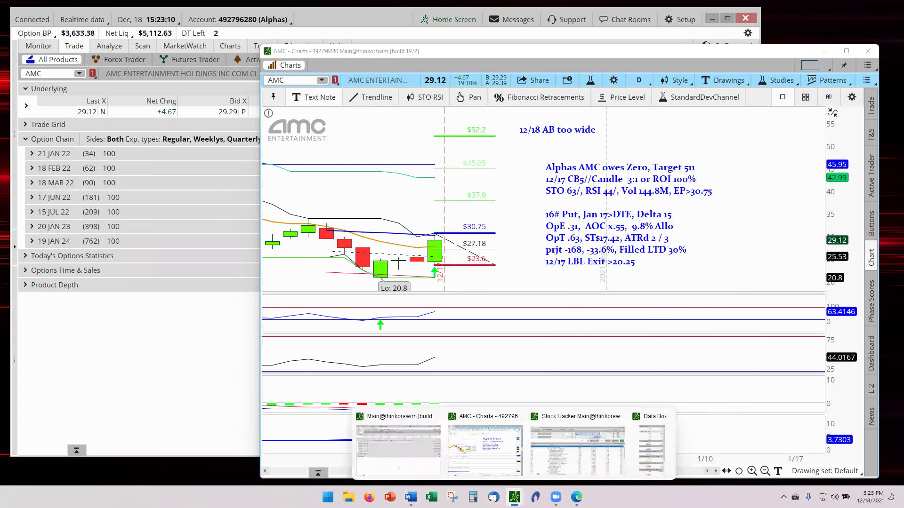
left_click(557, 460)
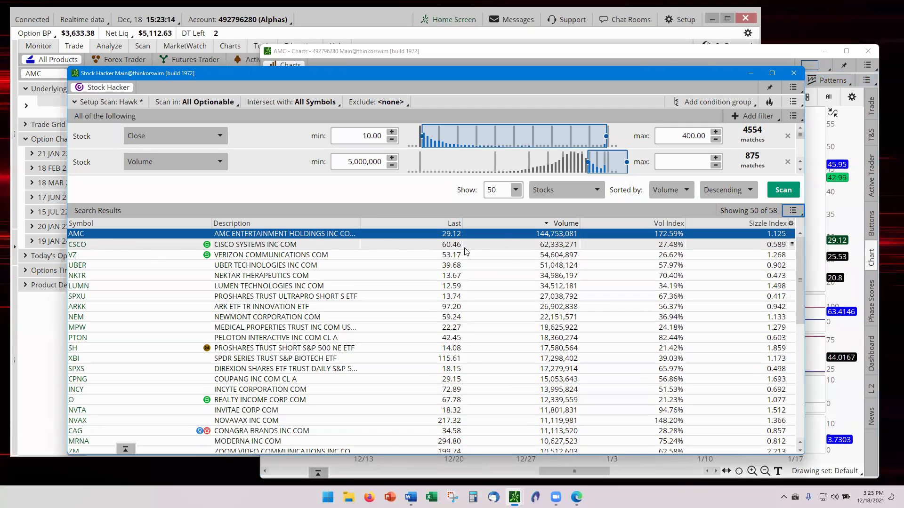
right_click(113, 248)
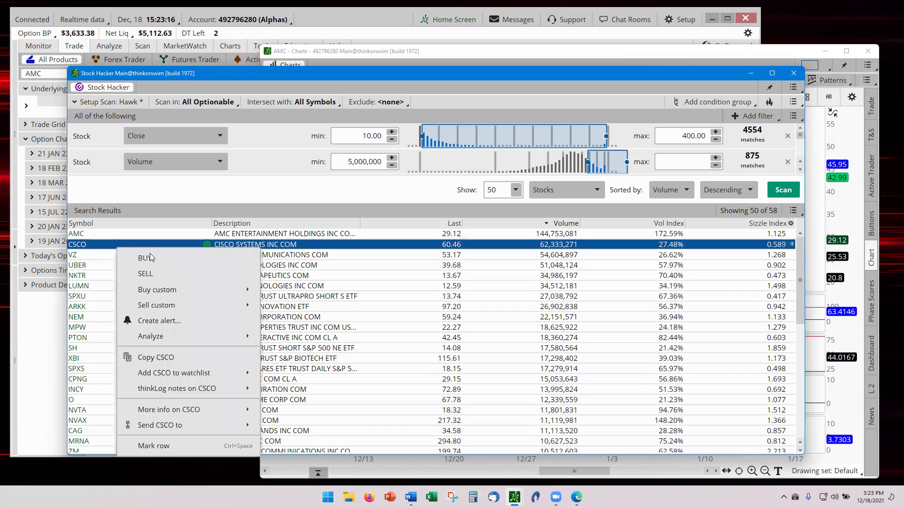
mouse_move(188, 421)
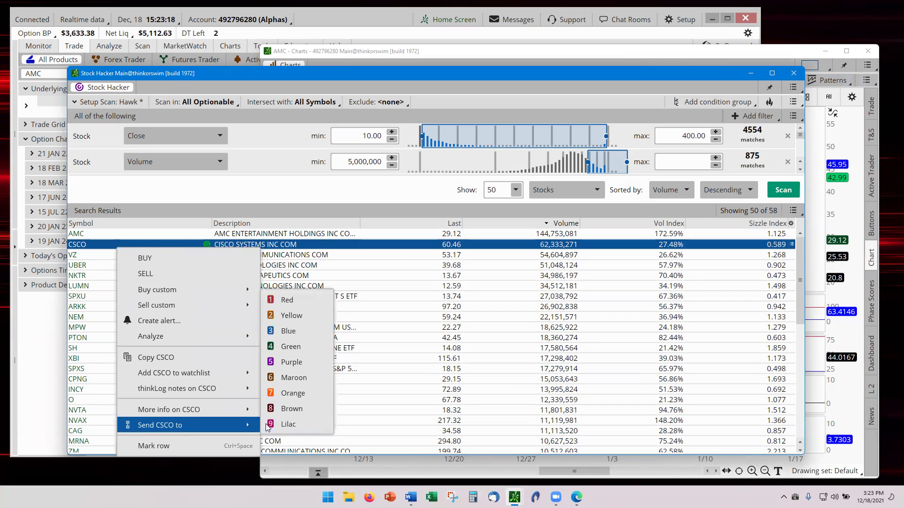
left_click(295, 301)
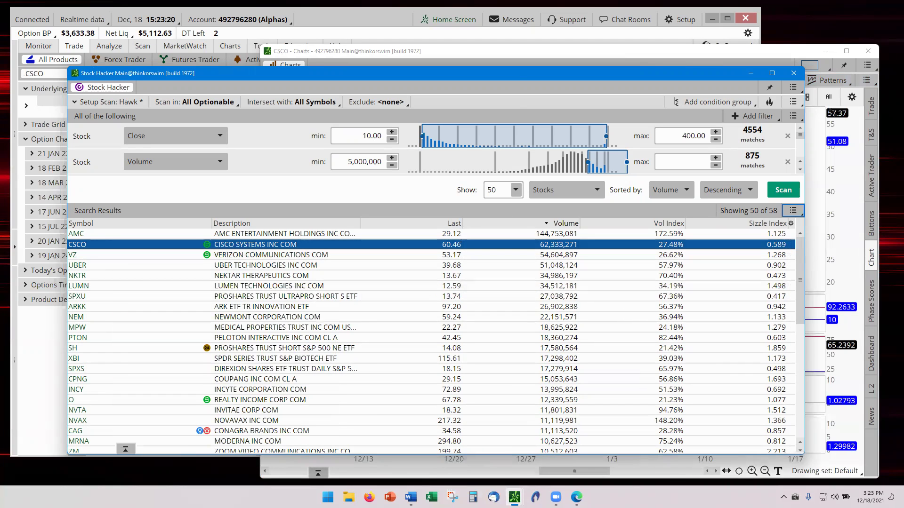
Rescale and pan the CSCO chart to show 11/19–12/17/21 candles between 51.08 and 60.8
left_click(845, 192)
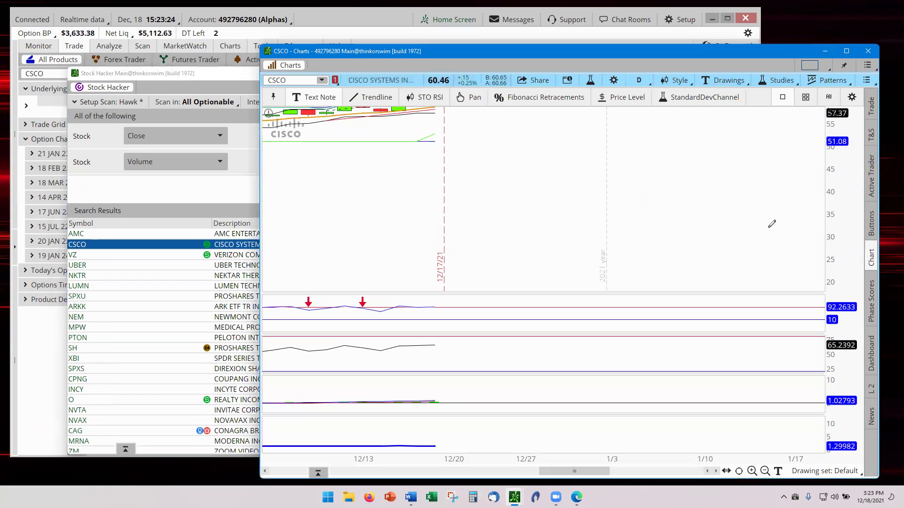
left_click(468, 97)
left_click_drag(832, 247, 682, 234)
left_click_drag(835, 271, 760, 258)
mouse_move(665, 276)
left_mouse_down()
mouse_move(655, 205)
mouse_move(744, 216)
mouse_move(708, 234)
mouse_move(749, 207)
mouse_move(738, 216)
left_mouse_up()
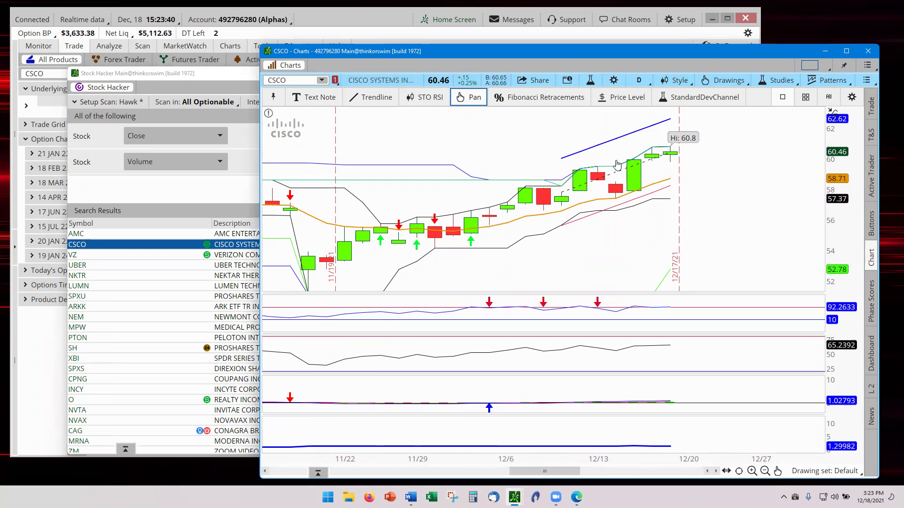
left_click_drag(579, 261, 598, 256)
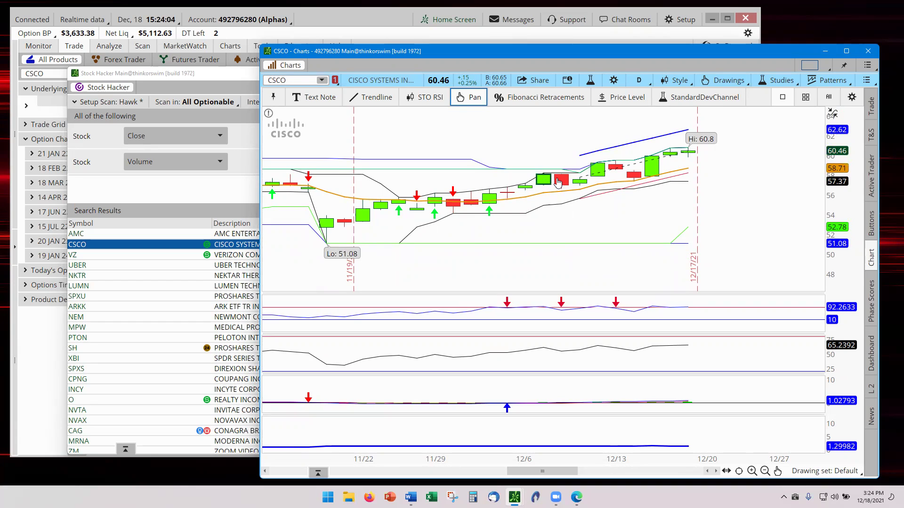
Draw a Fibonacci retracement from the early-December green candle to near the 60.8 high, revealing levels to 67.71
left_click(515, 96)
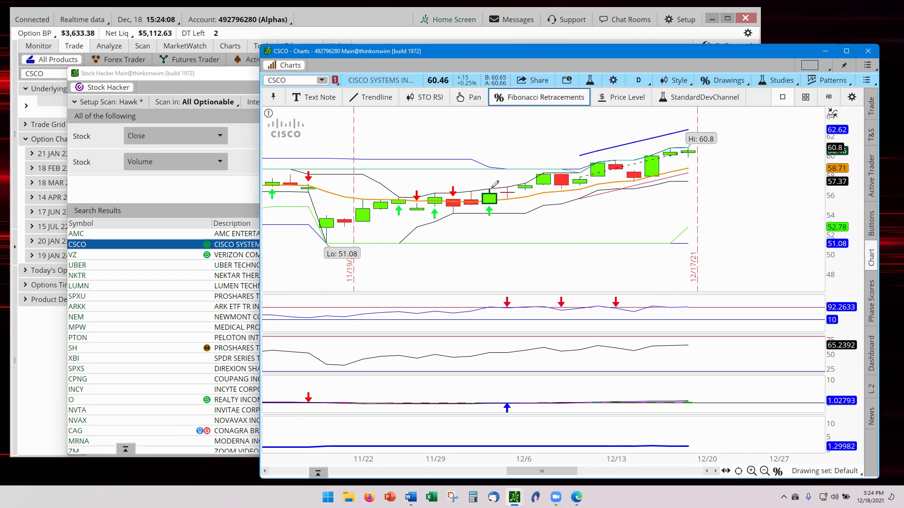
left_click(490, 188)
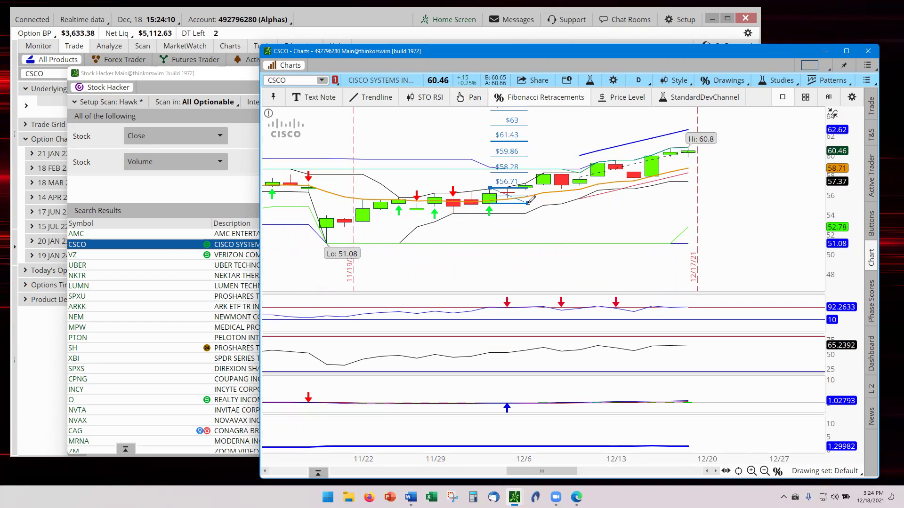
left_click(586, 202)
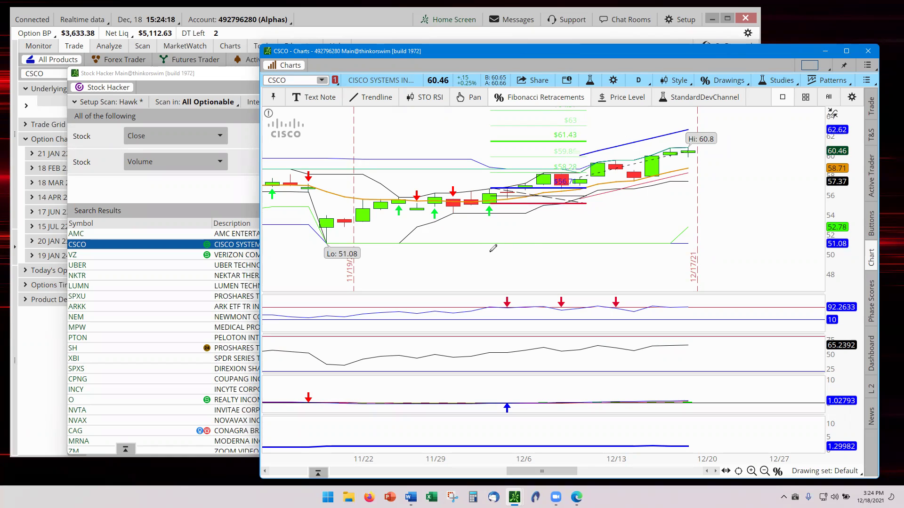
left_click(467, 97)
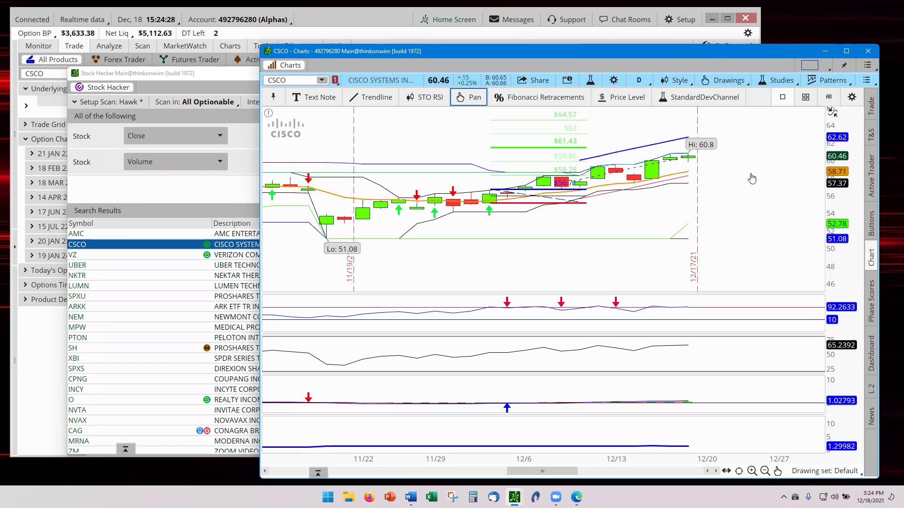
left_click_drag(750, 175, 746, 202)
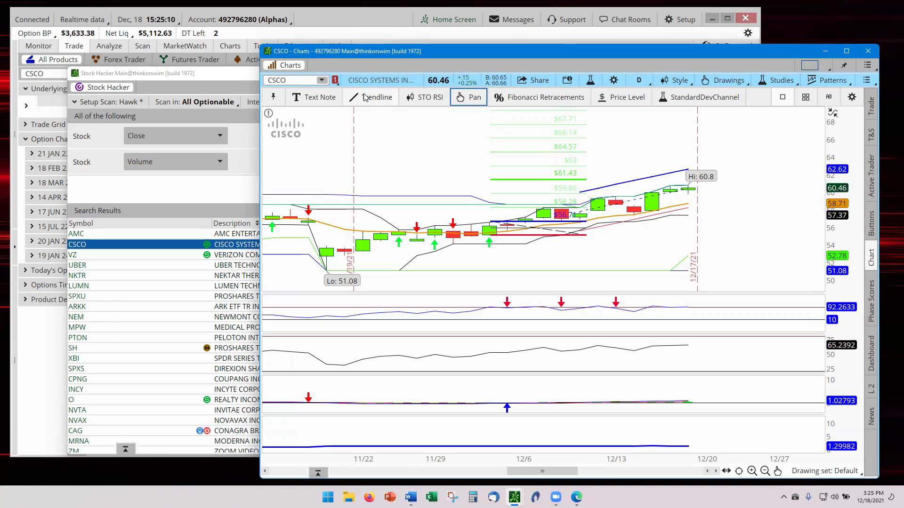
Add the text note '12/18 Train has left the station' and move it to the chart's upper right
left_click(318, 97)
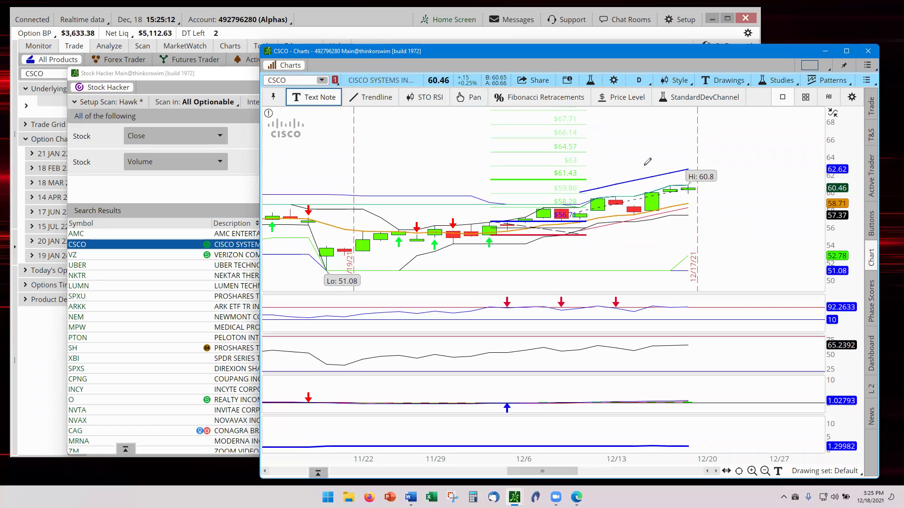
left_click(629, 146)
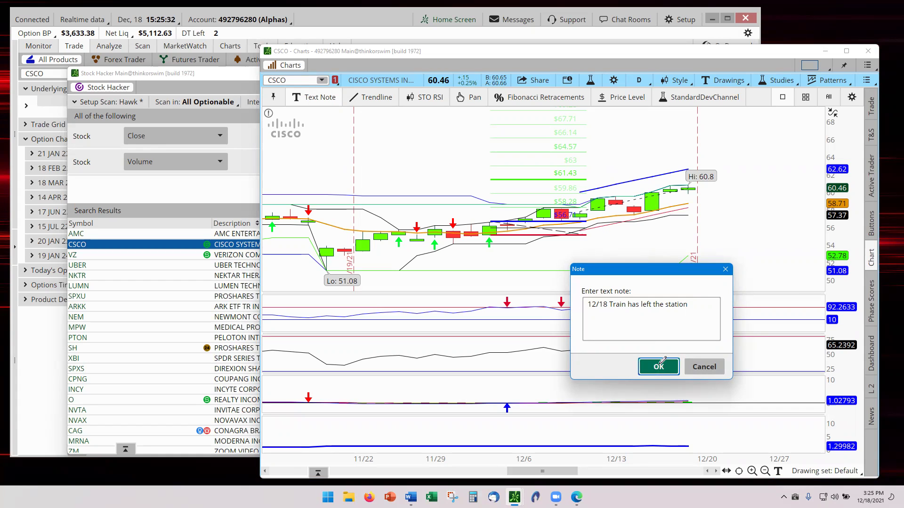
left_click(665, 366)
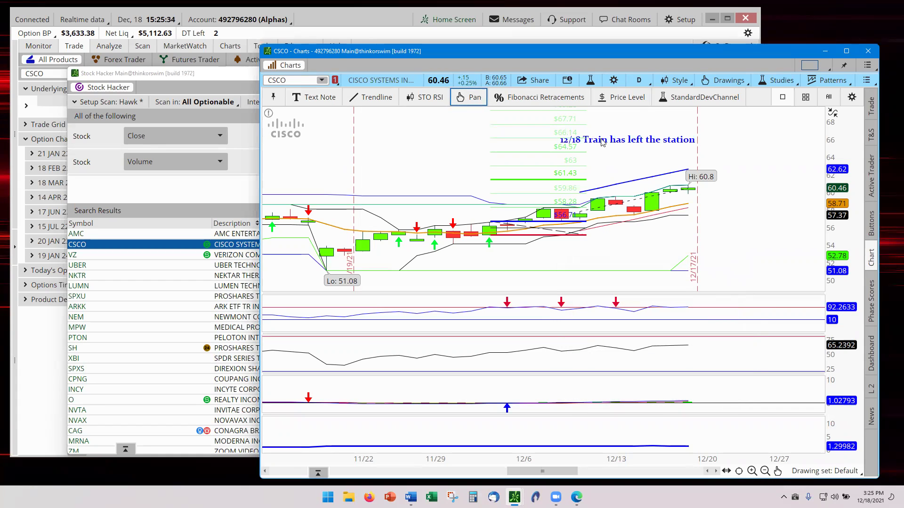
left_click_drag(610, 140, 709, 154)
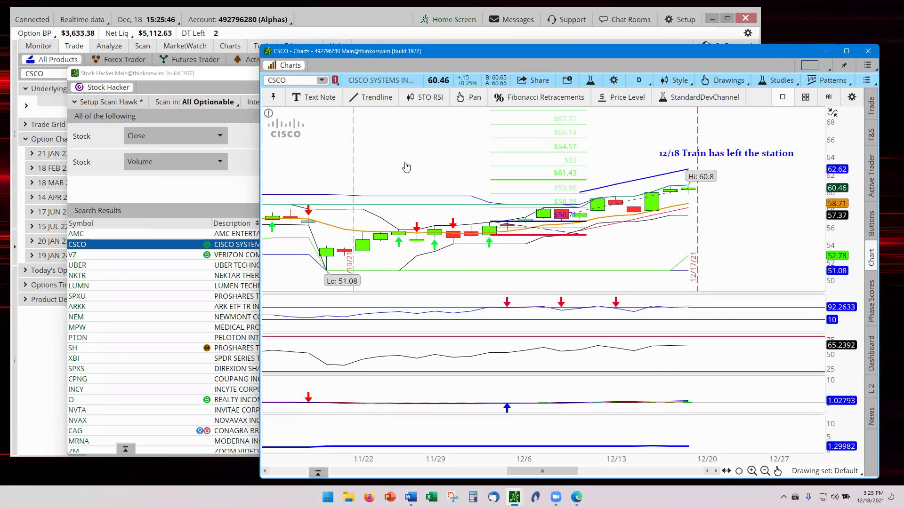
Send VZ from the scan results to the linked chart
right_click(141, 255)
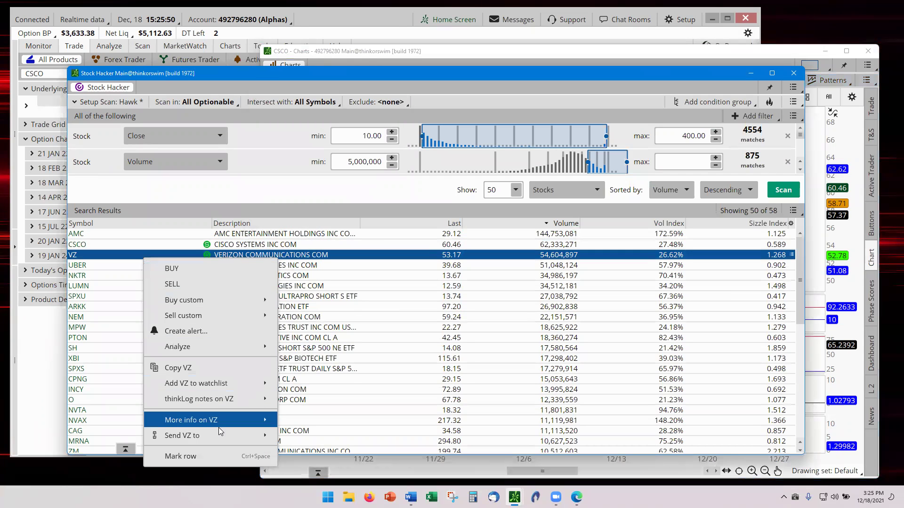
mouse_move(262, 438)
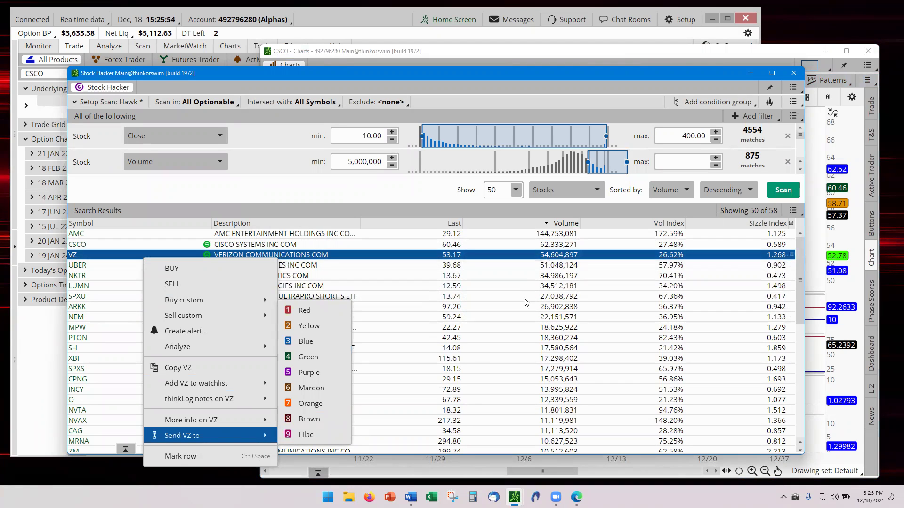
left_click(312, 311)
Pan the VZ chart toward the latest dates and stretch the price scale to enlarge candles
left_click(850, 184)
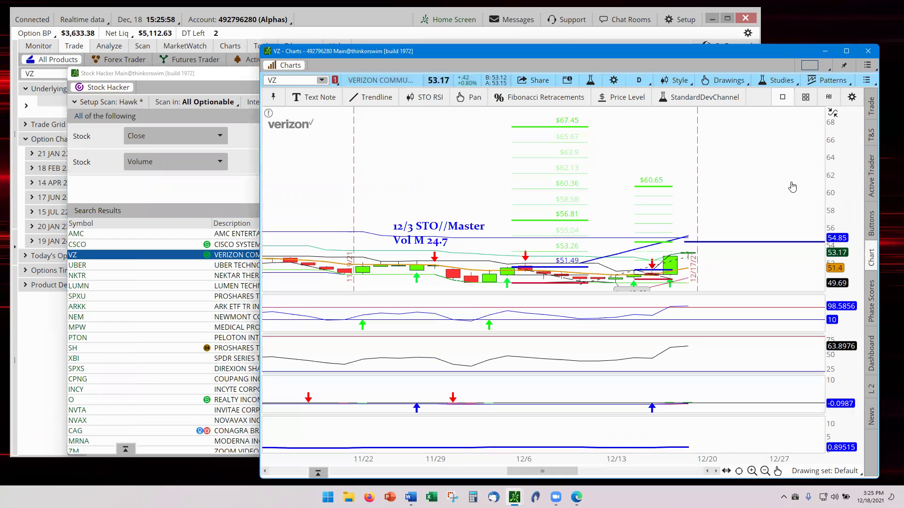
left_click_drag(756, 186, 714, 195)
left_click_drag(842, 248, 842, 264)
left_click_drag(676, 271, 597, 204)
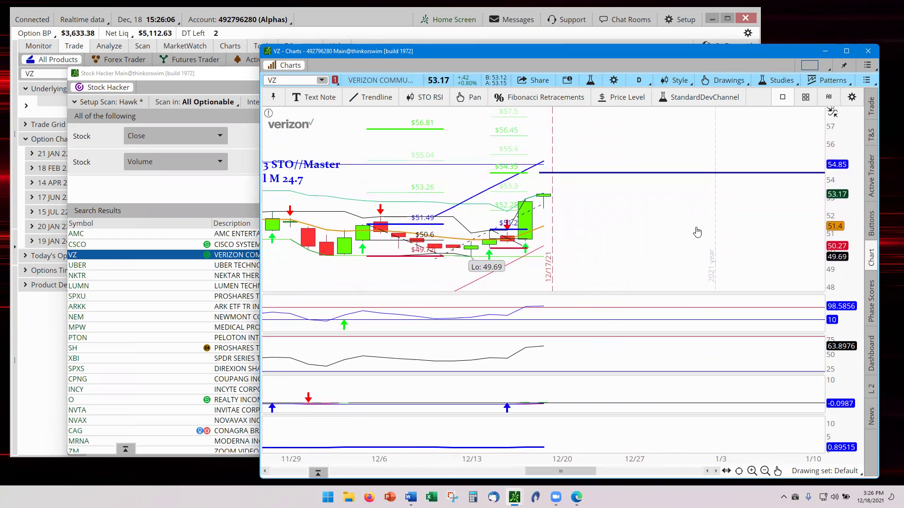
left_click_drag(634, 226, 614, 243)
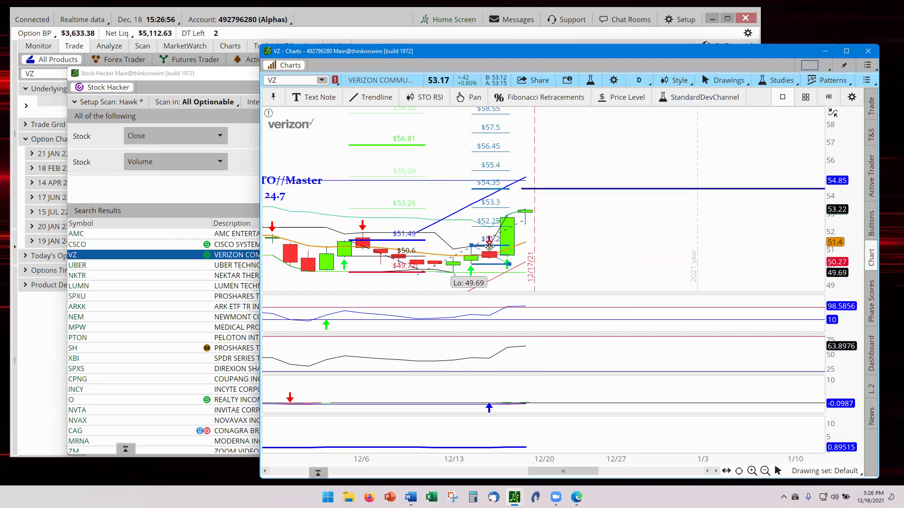
Move the Fibonacci retracement, then pan VZ back through history to the 6/18/21 marker
mouse_move(503, 240)
left_mouse_down()
mouse_move(523, 216)
mouse_move(545, 258)
left_mouse_up()
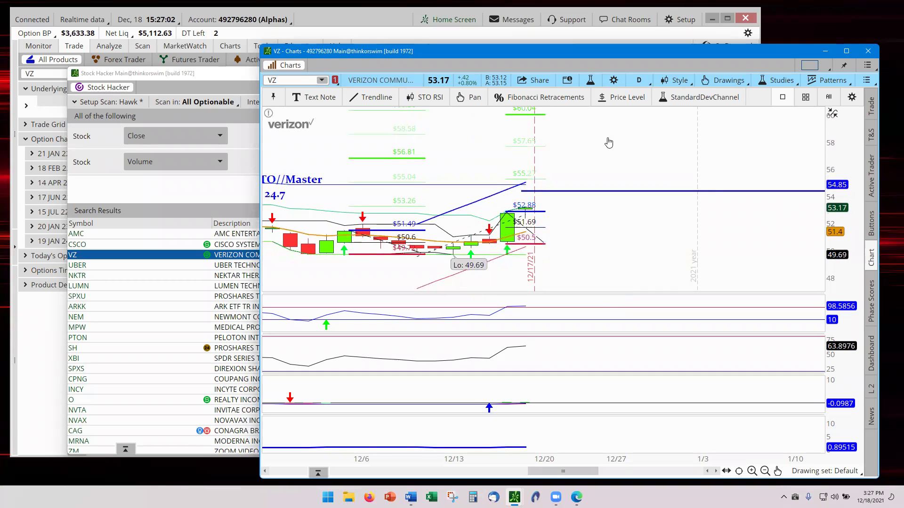
left_click_drag(649, 156, 733, 171)
left_click_drag(433, 167, 535, 155)
left_click_drag(631, 165, 414, 166)
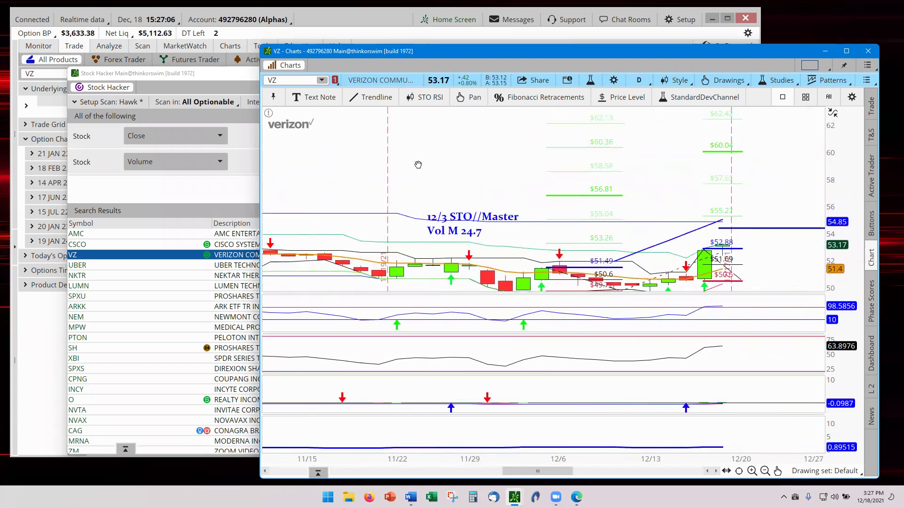
left_click_drag(314, 161, 508, 162)
left_click_drag(343, 165, 476, 162)
left_click_drag(264, 164, 434, 167)
left_click_drag(365, 164, 526, 165)
left_click_drag(325, 163, 480, 163)
left_click_drag(297, 163, 415, 161)
left_click_drag(337, 158, 621, 160)
left_click_drag(234, 164, 607, 167)
left_click_drag(400, 164, 498, 166)
mouse_move(379, 154)
left_mouse_down()
mouse_move(518, 146)
mouse_move(462, 175)
mouse_move(630, 155)
left_mouse_up()
left_click_drag(426, 169, 534, 170)
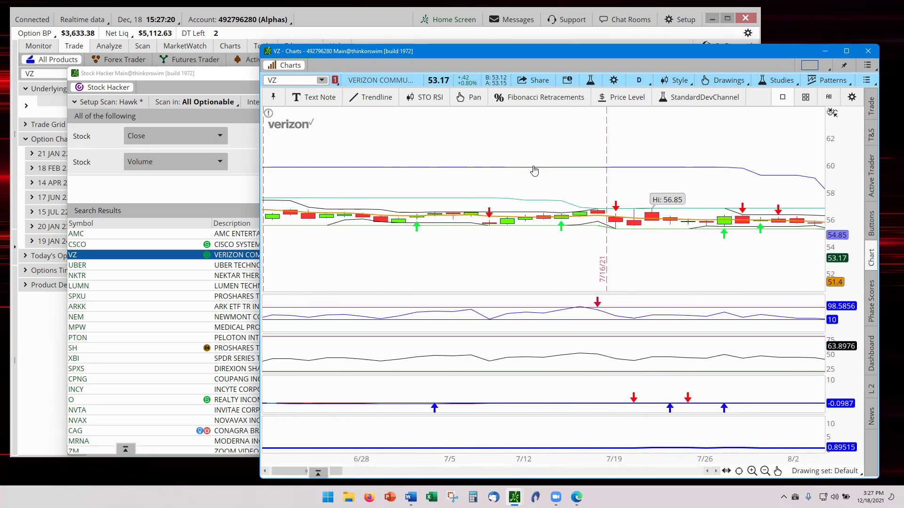
left_click_drag(462, 151, 556, 168)
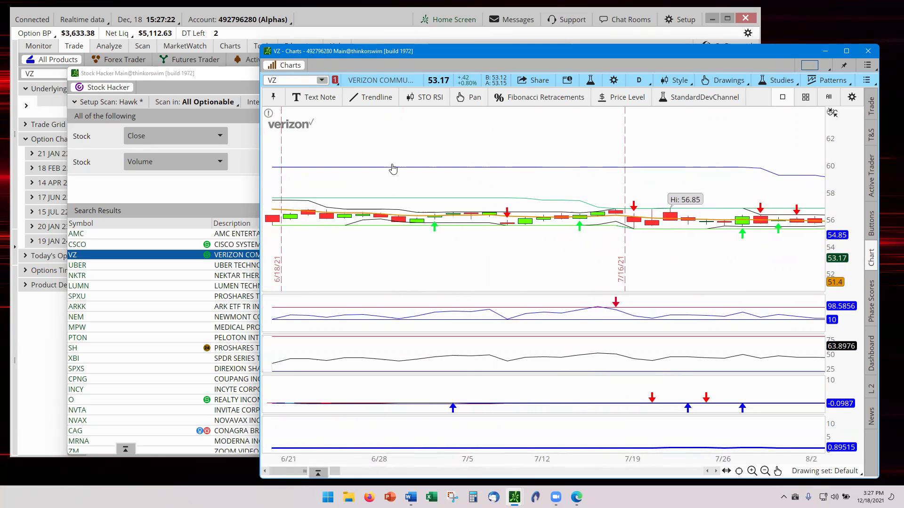
Pan forward past the 12/3 note to the latest candle and shift the retracement slightly right
left_click_drag(703, 150, 406, 154)
left_click_drag(679, 159, 477, 142)
left_click_drag(782, 177, 429, 164)
left_click_drag(749, 173, 160, 158)
left_click_drag(524, 163, 429, 150)
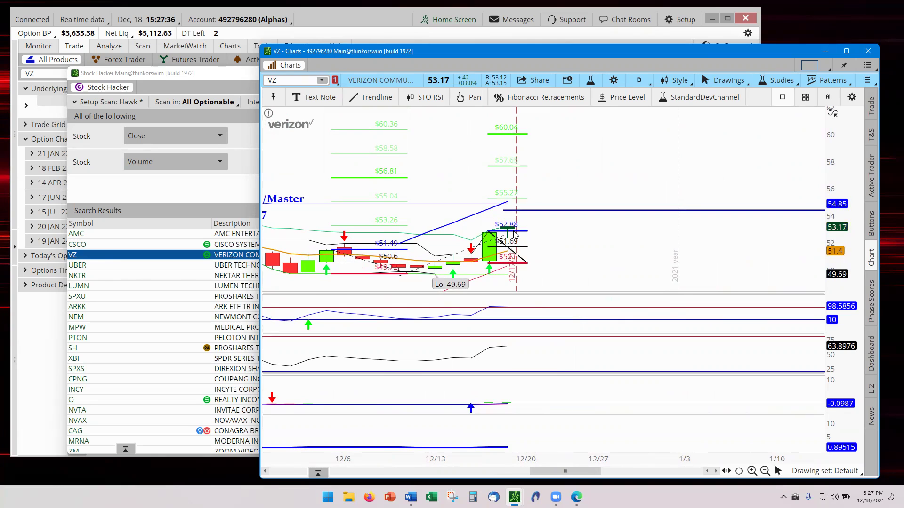
mouse_move(512, 230)
left_mouse_down()
mouse_move(536, 229)
mouse_move(530, 224)
left_mouse_up()
Raise the Fibonacci lower anchor to about $52.3 and zoom the price scale to roughly 50–59
left_click_drag(548, 258, 549, 239)
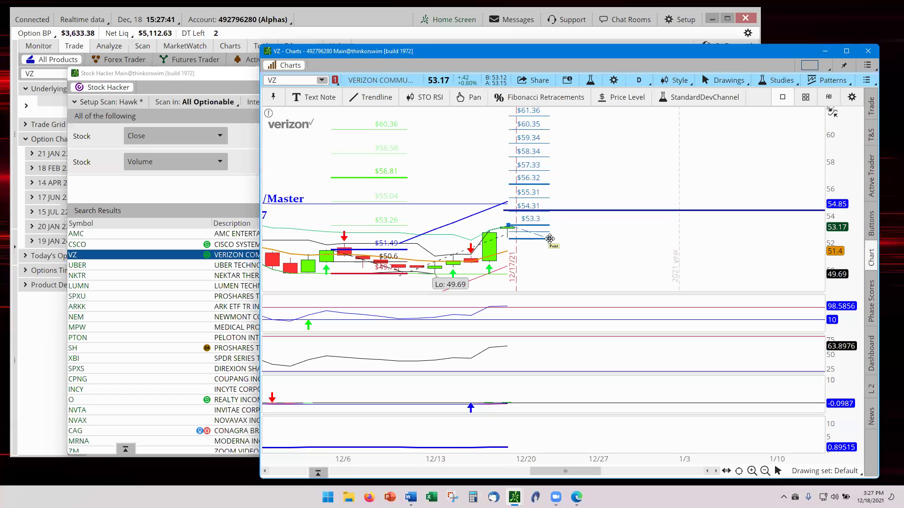
left_click(593, 248)
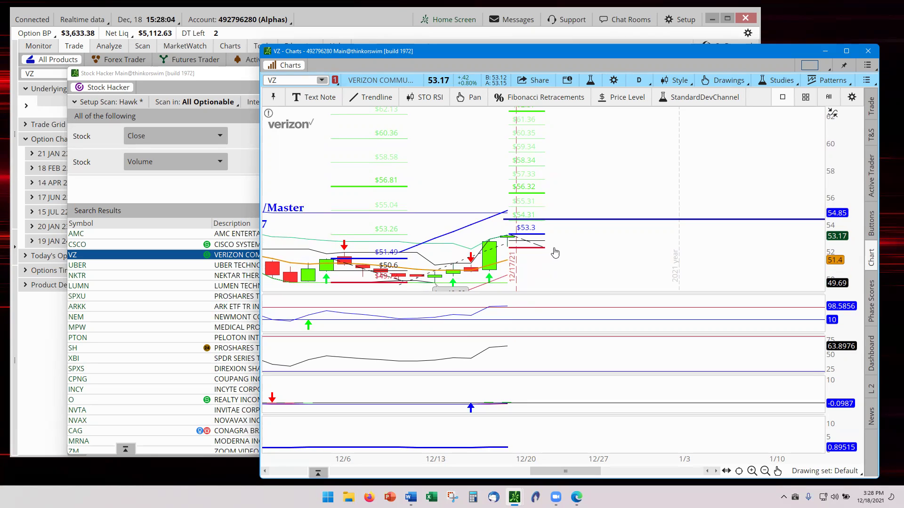
left_click_drag(843, 264, 511, 244)
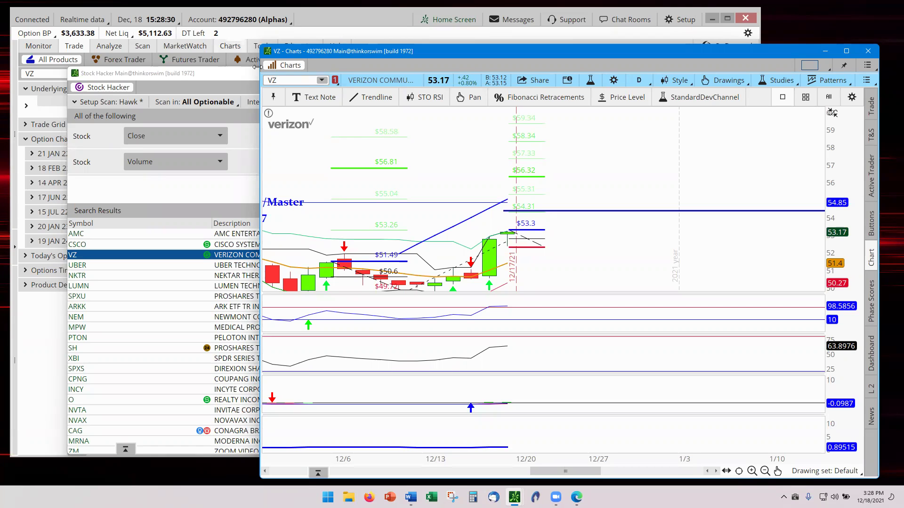
Adjust the Fibonacci retracement's anchor slightly
left_click(540, 247)
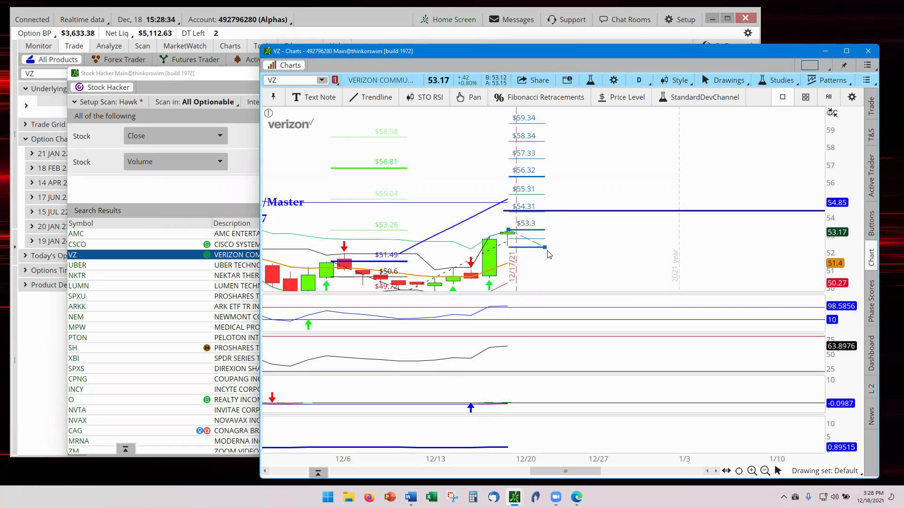
left_click_drag(544, 246, 570, 244)
left_click(569, 256)
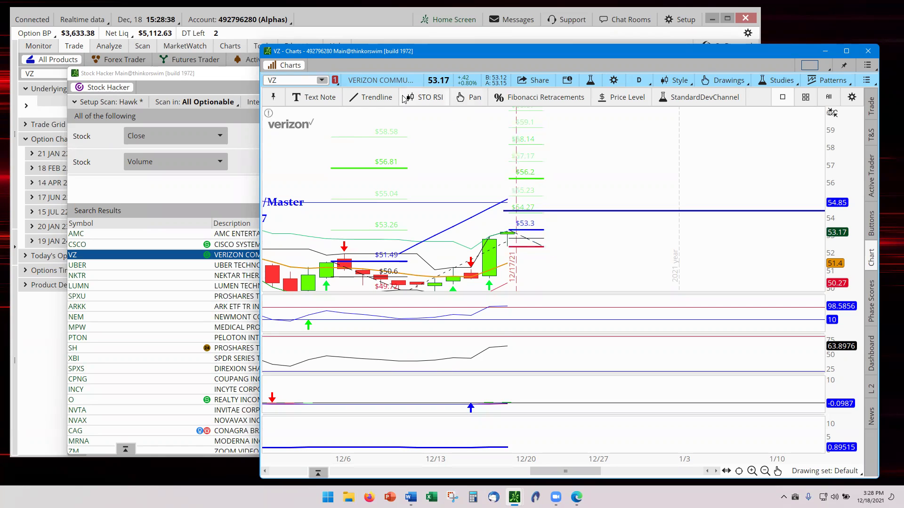
Draw a horizontal arrow line right from the latest VZ candle and bring up the VZ option chain
left_click(375, 97)
left_click(495, 275)
left_click(573, 275)
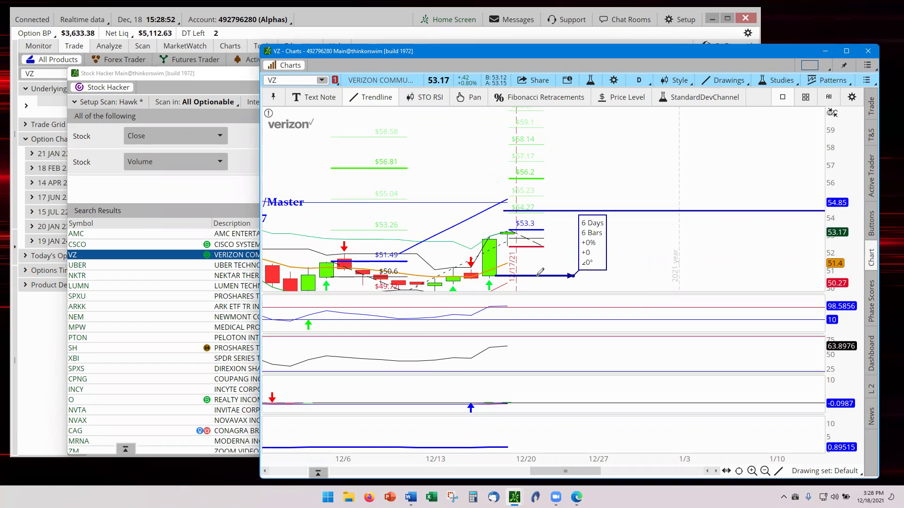
left_click(470, 98)
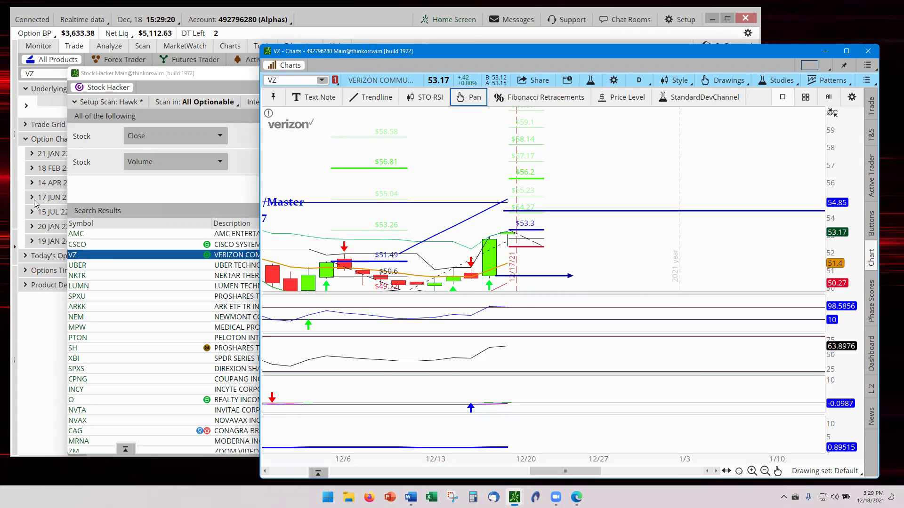
left_click(41, 356)
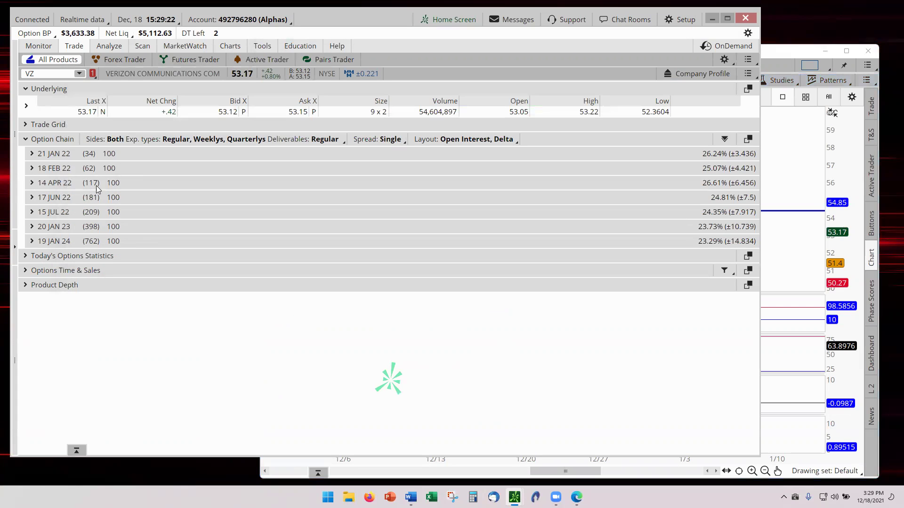
Expand the 14 APR 22 expiration to list calls and puts at strikes 30 through 75
left_click(32, 183)
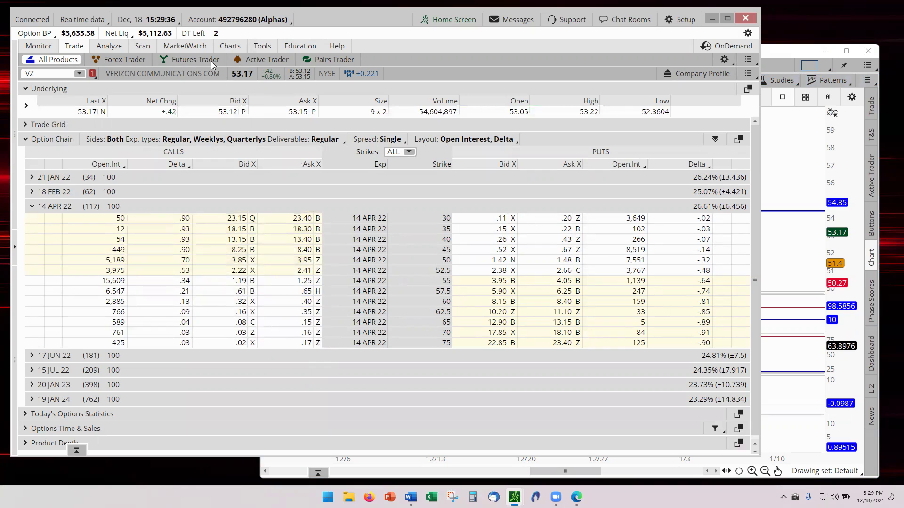
mouse_move(155, 45)
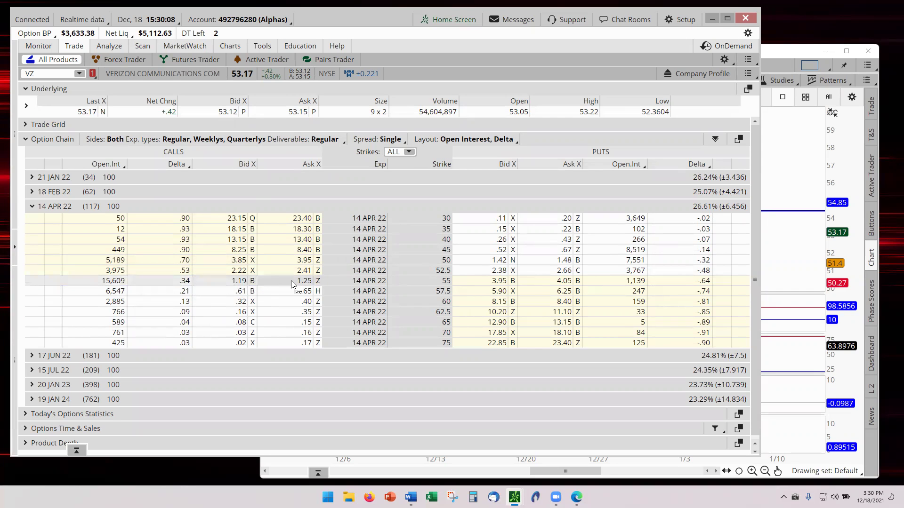
Bring the VZ chart forward, zoom out through February, and move the trade-plan note left
left_click(790, 272)
left_click_drag(688, 264, 659, 258)
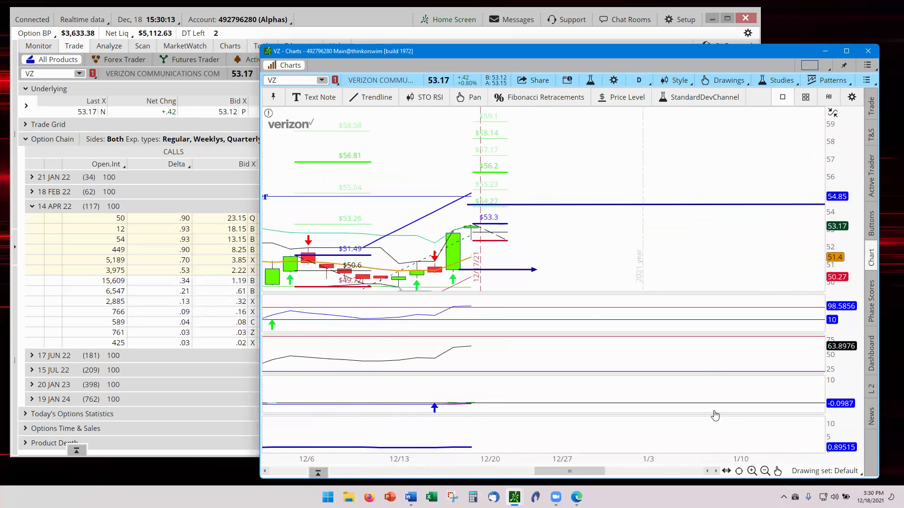
left_click(765, 471)
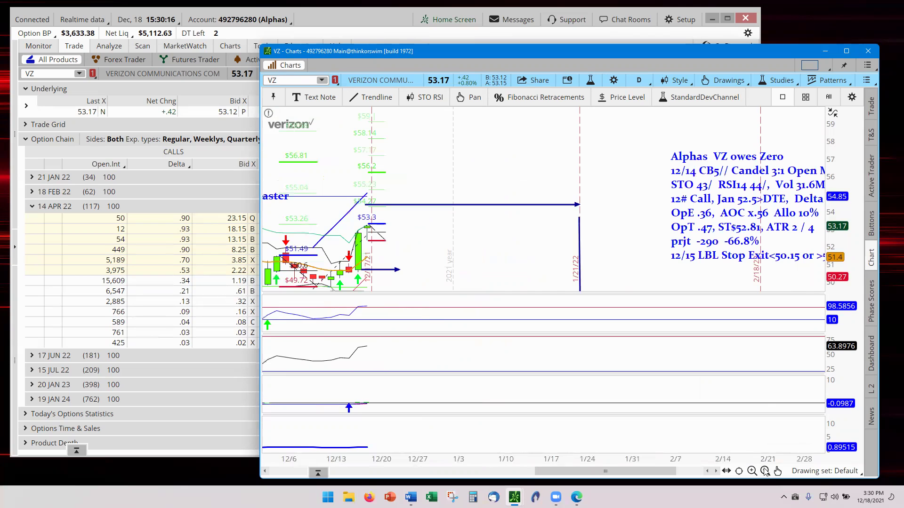
left_click_drag(672, 207, 414, 200)
Delete the extra horizontal trendline at $54.36
mouse_move(574, 209)
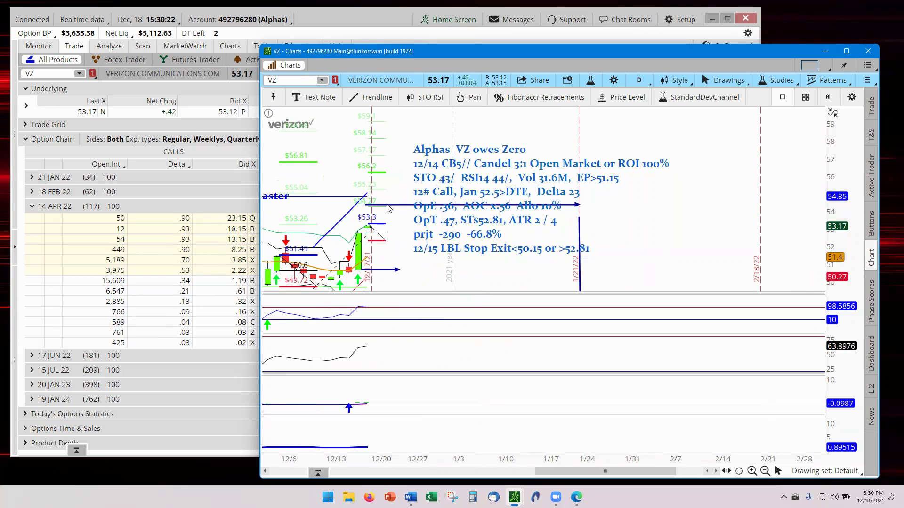
mouse_move(392, 207)
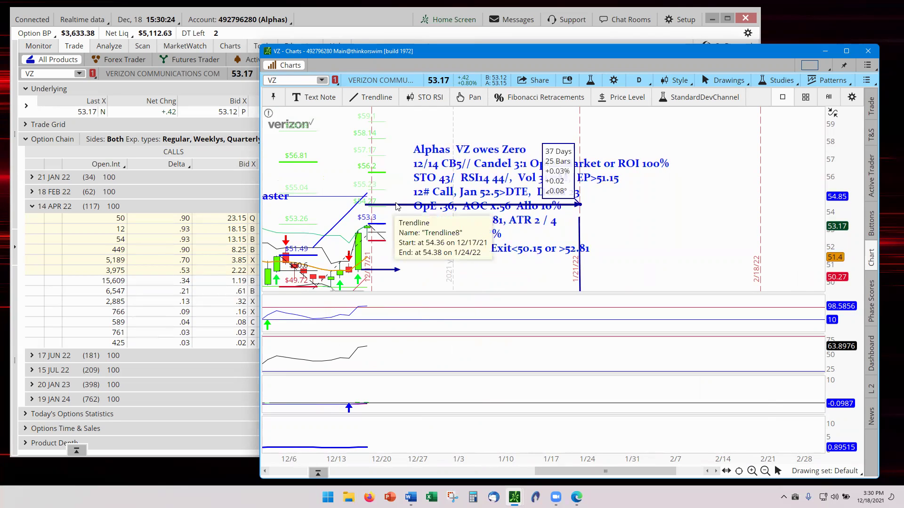
left_click(396, 205)
left_click_drag(396, 203, 625, 211)
key("Delete")
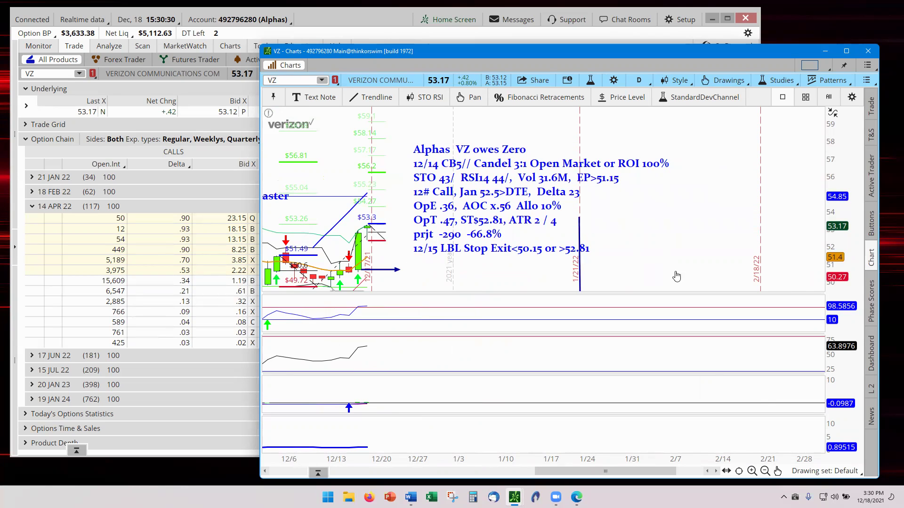
left_click_drag(688, 250, 697, 255)
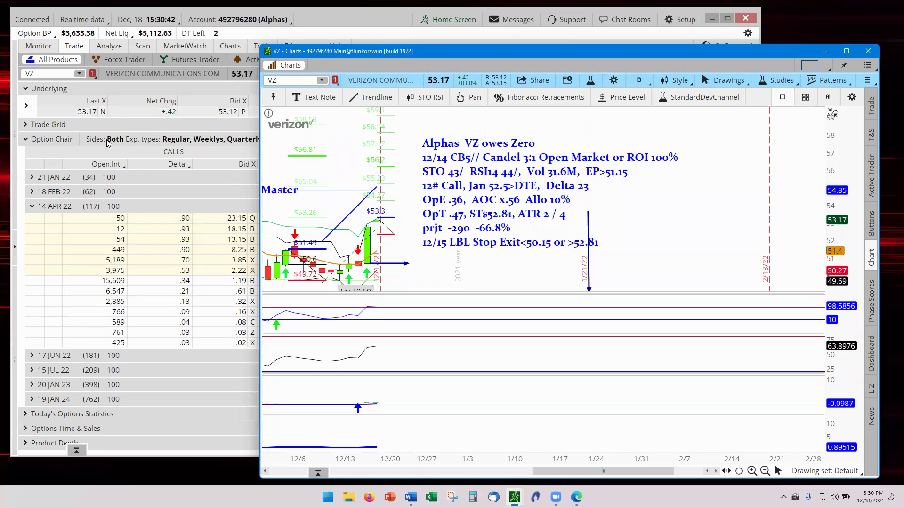
left_click(33, 179)
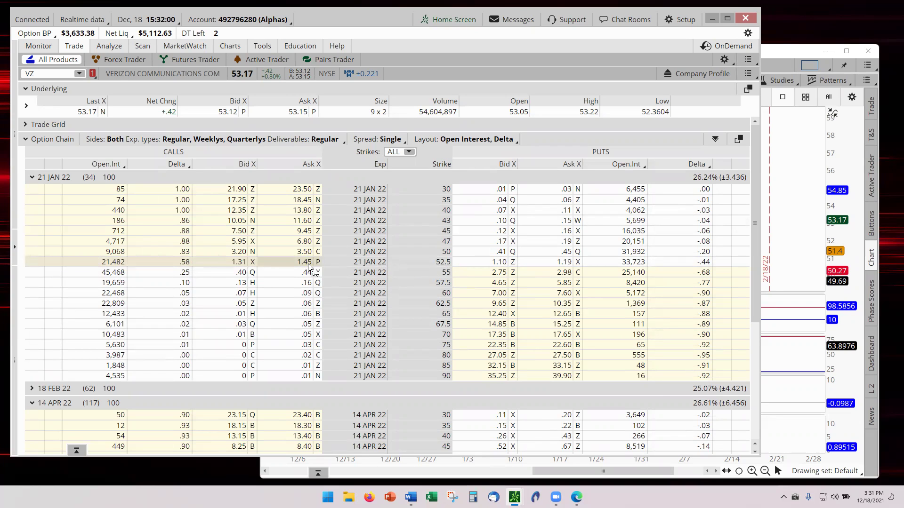
left_click(795, 201)
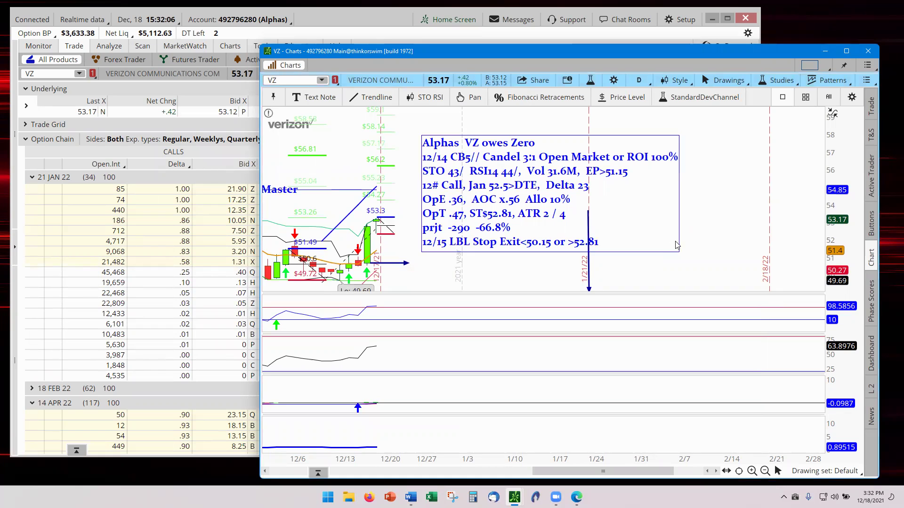
left_click(233, 174)
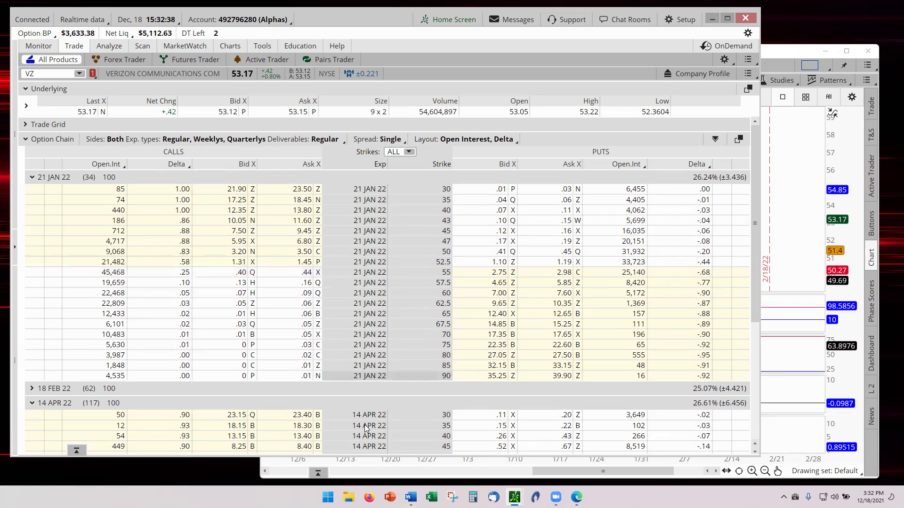
left_click(473, 497)
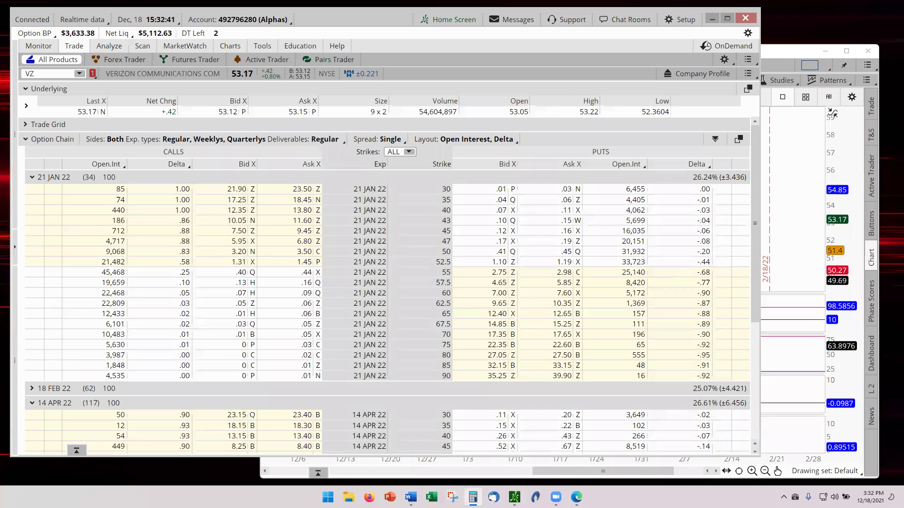
Calculate 511 ÷ 0.44 ÷ 100, giving about 11.61
left_click(482, 300)
left_click(447, 324)
left_click(448, 324)
left_click(556, 249)
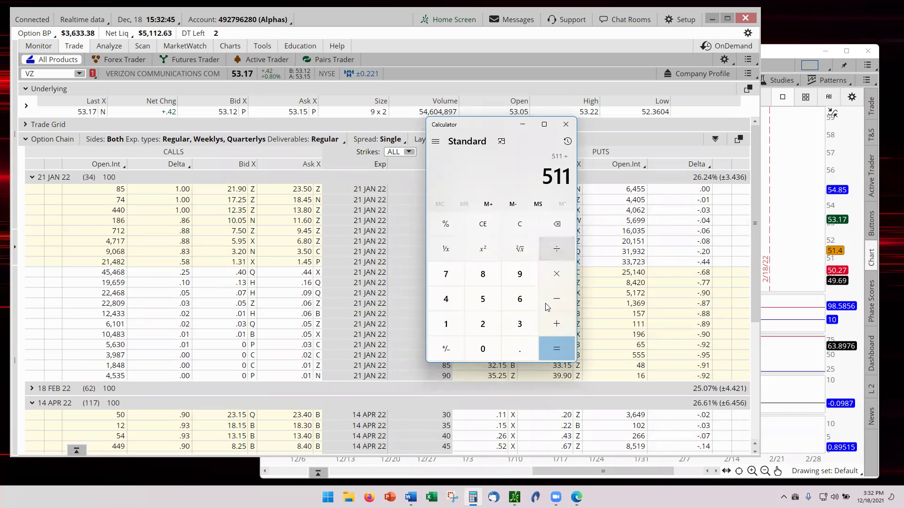
left_click(518, 349)
left_click(446, 300)
left_click(446, 299)
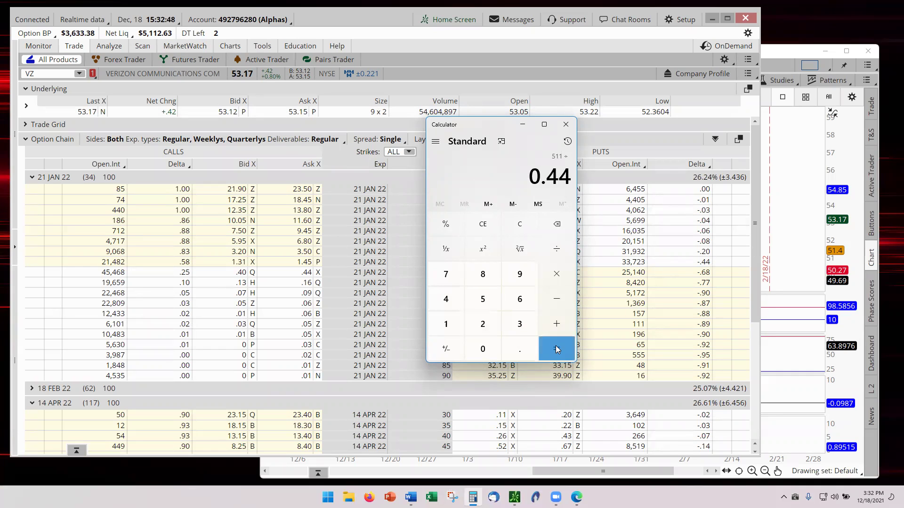
left_click(557, 349)
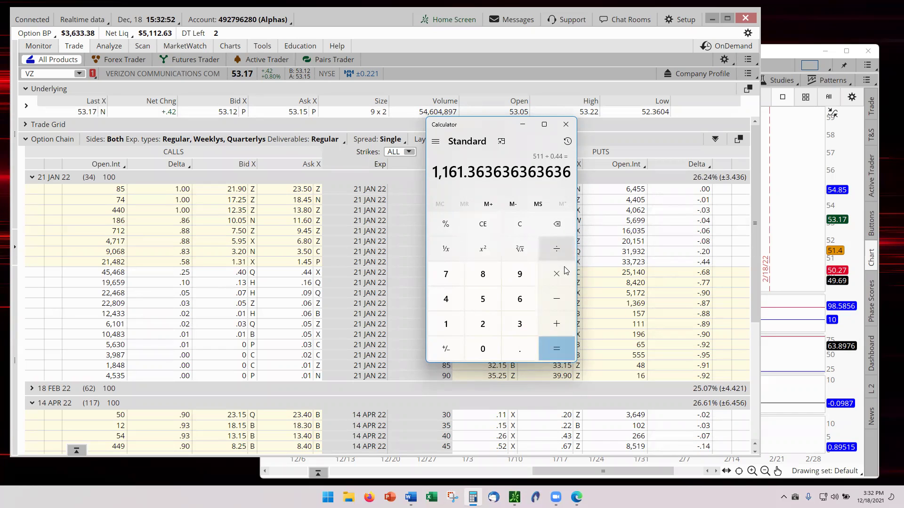
left_click(556, 248)
left_click(446, 324)
left_click(482, 349)
left_click(482, 349)
left_click(557, 349)
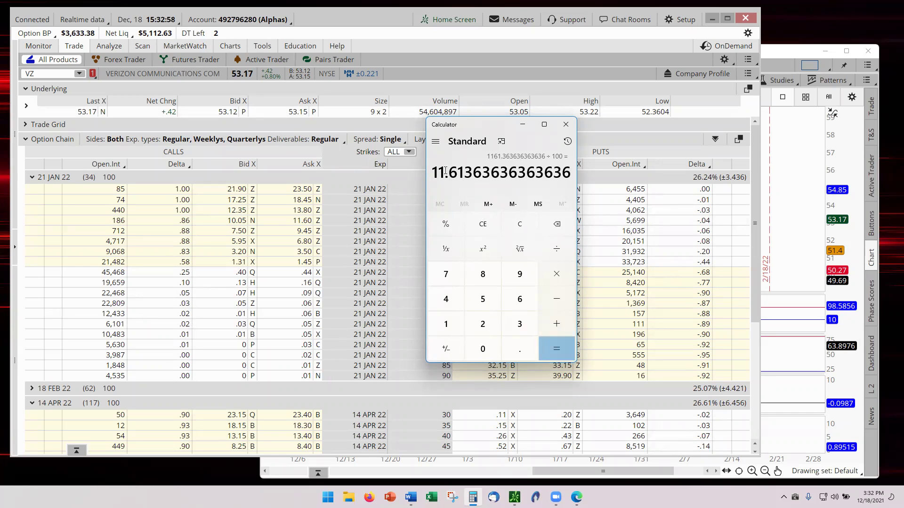
Calculate a quarter of 11 (11 × 0.25 = 2.75)
left_click_drag(445, 170, 431, 172)
left_click_drag(490, 122, 506, 112)
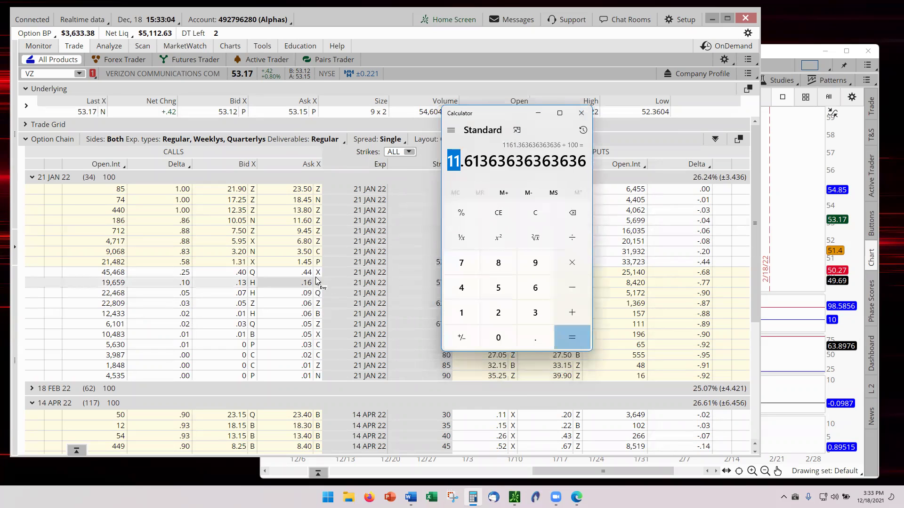
double_click(461, 313)
left_click(580, 268)
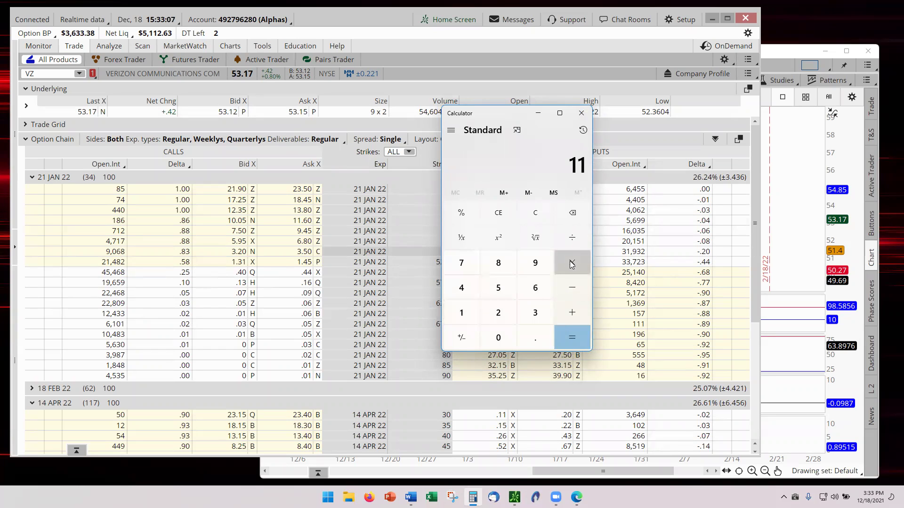
left_click(531, 336)
left_click(498, 313)
left_click(498, 288)
left_click(571, 340)
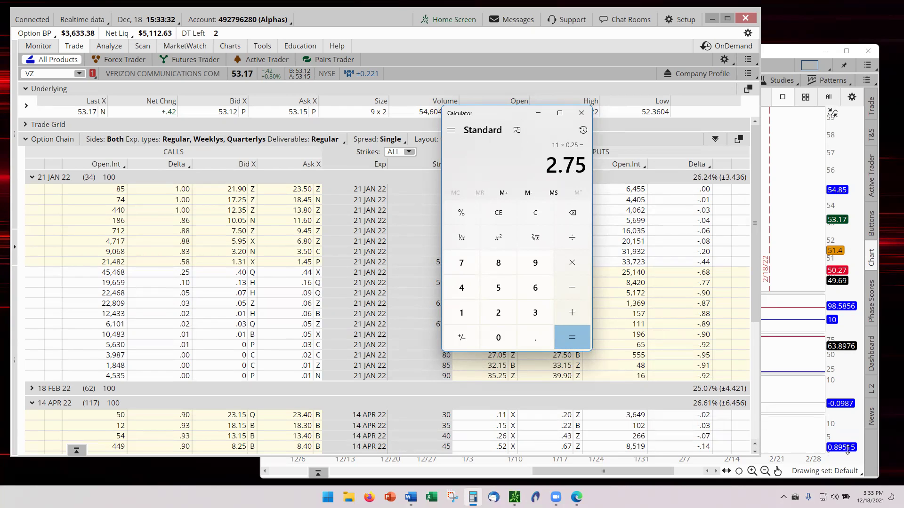
Calculate 511 ÷ 0.9, giving 567.78
left_click(499, 288)
double_click(470, 313)
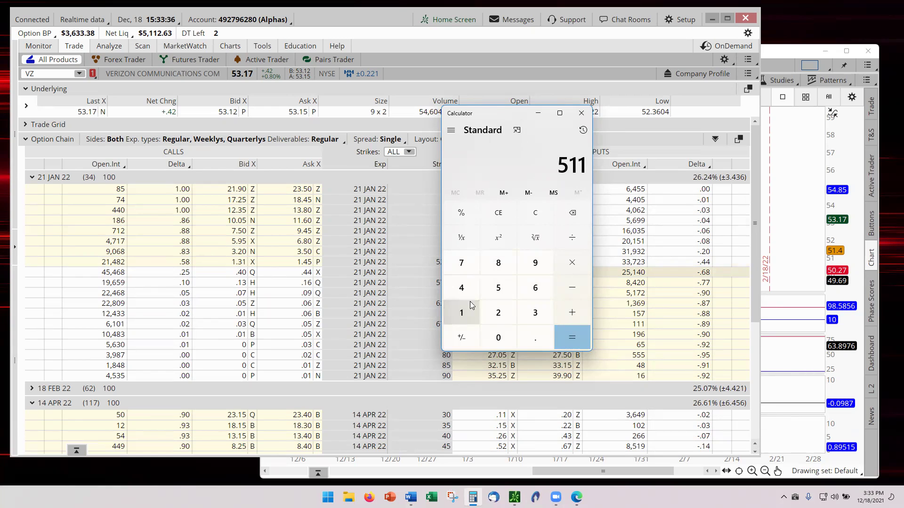
left_click(570, 238)
left_click(537, 338)
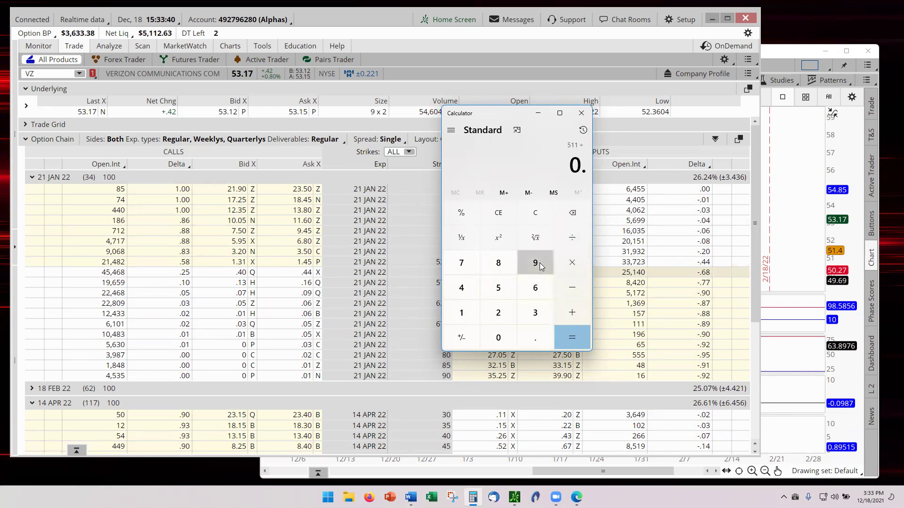
left_click(538, 270)
left_click(500, 340)
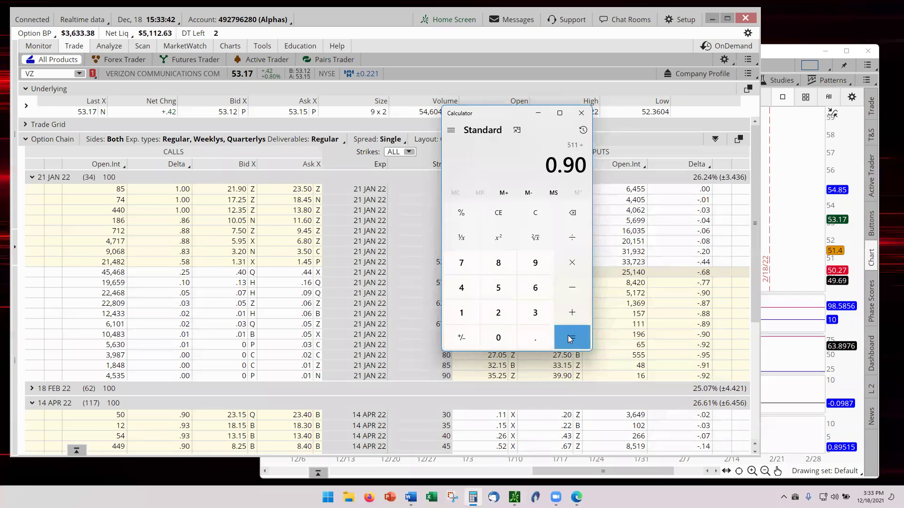
left_click(570, 338)
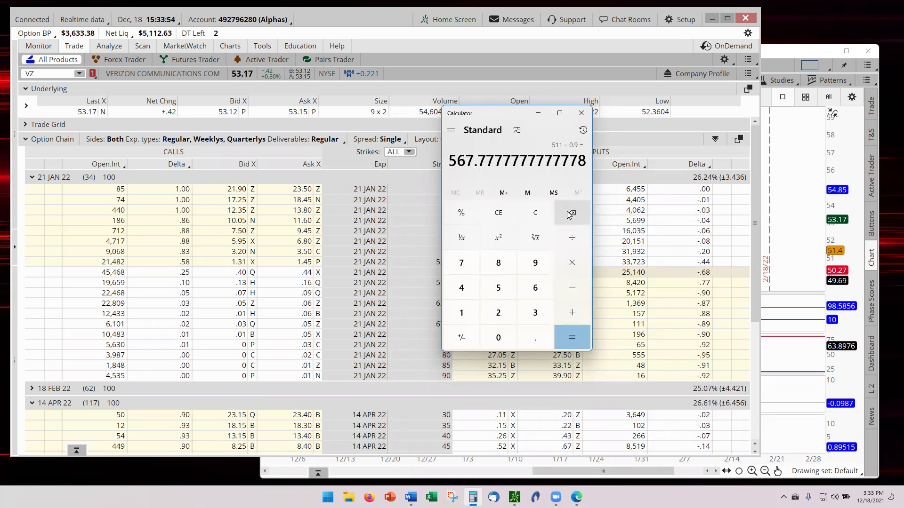
Close the calculator and collapse the 14 APR 22 expiration group in the option chain
left_click(582, 115)
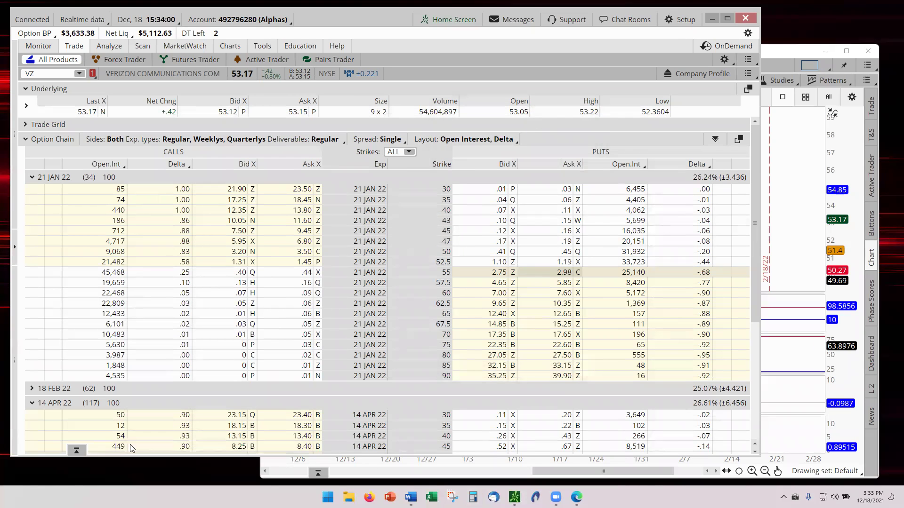
left_click(32, 404)
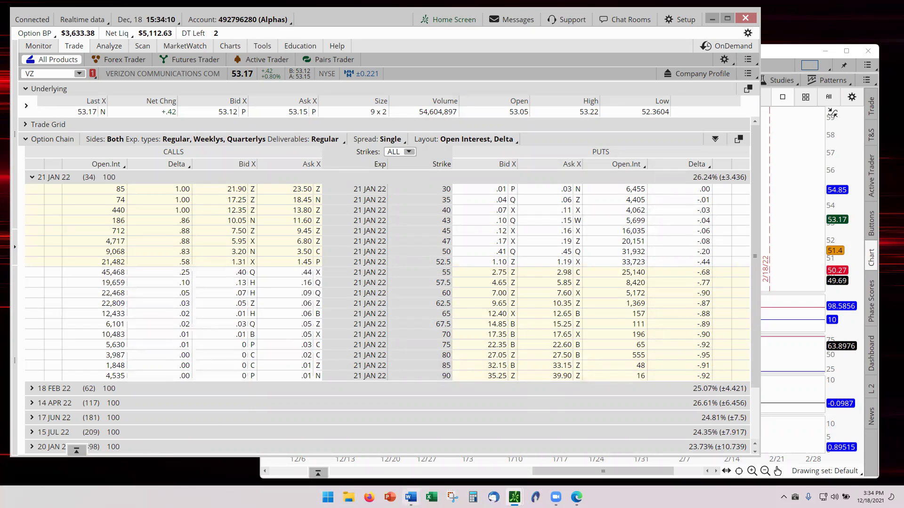
Bring back the calculator and compute 0.44 × 100 × 11 = 484
left_click(473, 498)
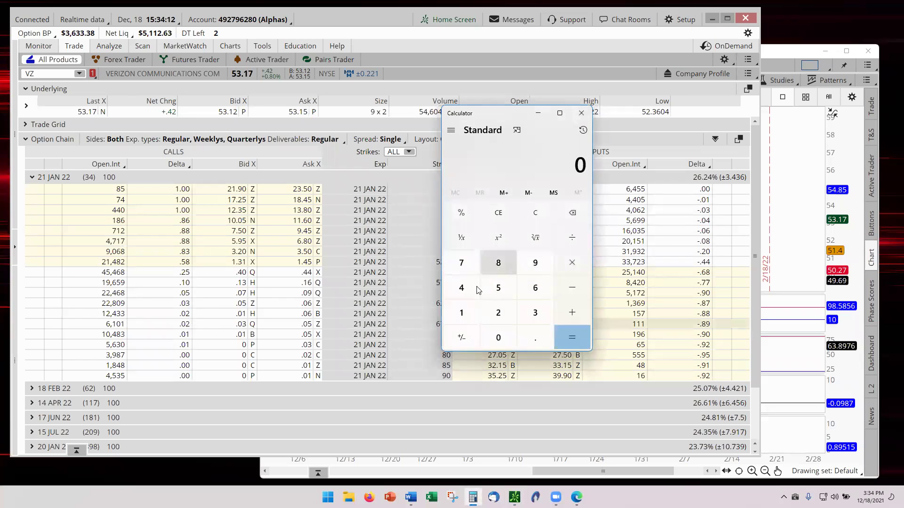
left_click(535, 338)
double_click(461, 288)
left_click(572, 262)
left_click(461, 313)
left_click(498, 337)
left_click(498, 338)
left_click(572, 262)
double_click(461, 313)
left_click(572, 339)
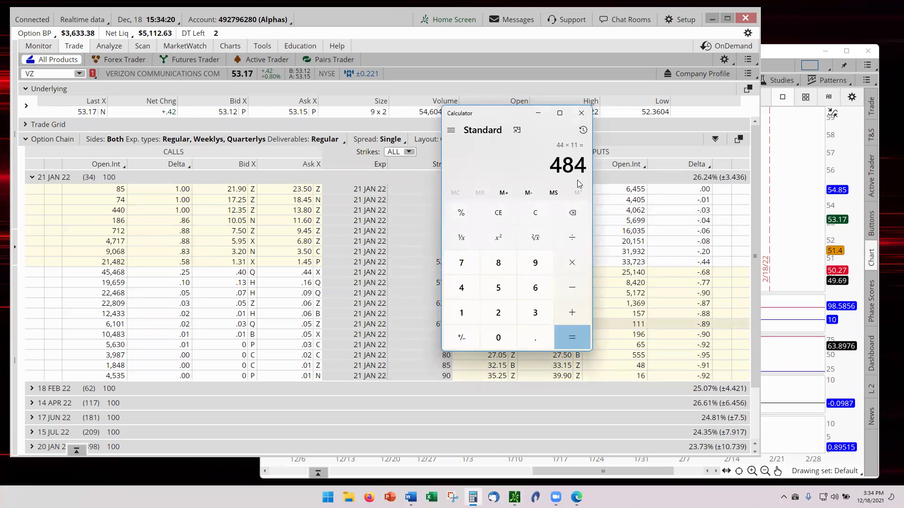
Compute 1.45 × 100 × 3 = 435 in the calculator
left_click(461, 312)
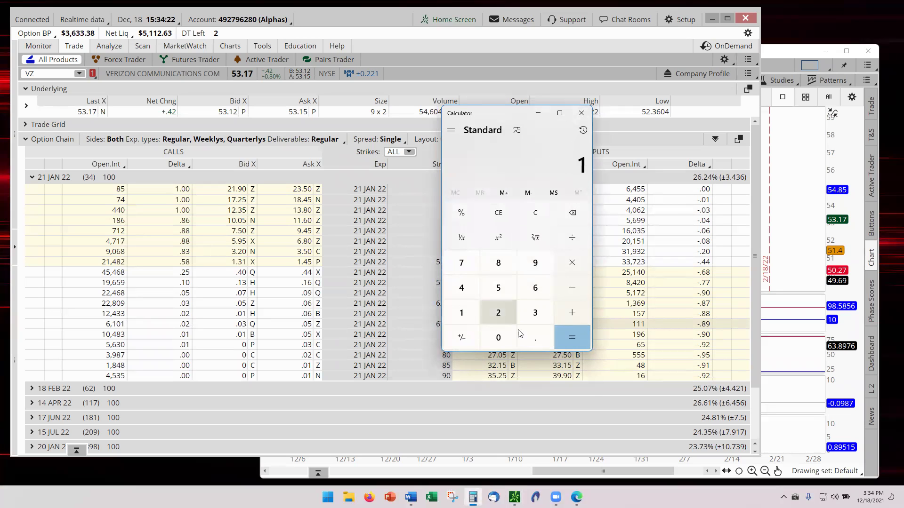
left_click(536, 337)
left_click(462, 288)
left_click(498, 287)
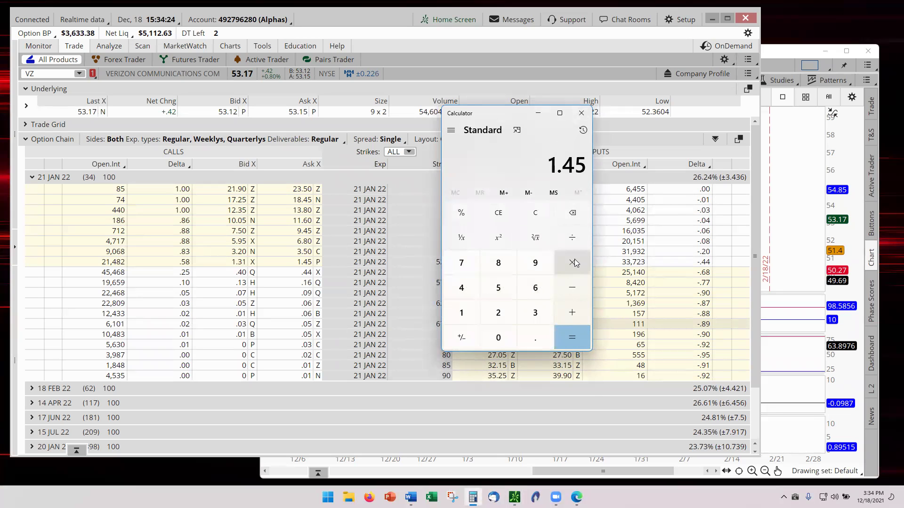
left_click(574, 262)
left_click(462, 312)
left_click(498, 337)
left_click(498, 337)
left_click(572, 337)
left_click(572, 262)
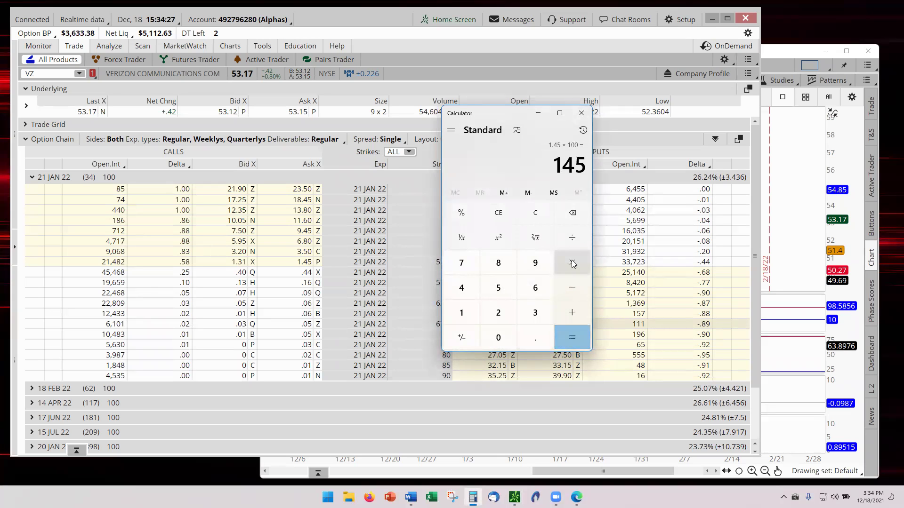
left_click(535, 319)
left_click(572, 338)
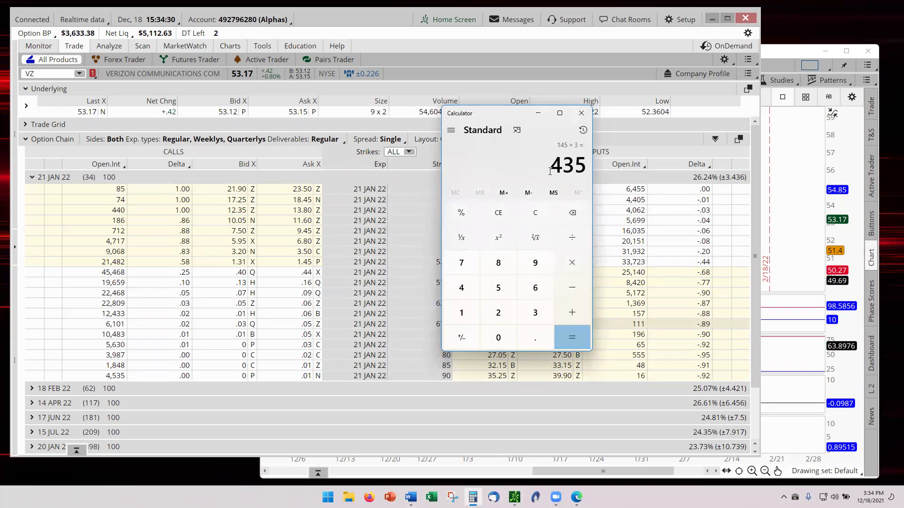
Highlight the 435 result, then minimize the calculator
left_click_drag(554, 162, 587, 165)
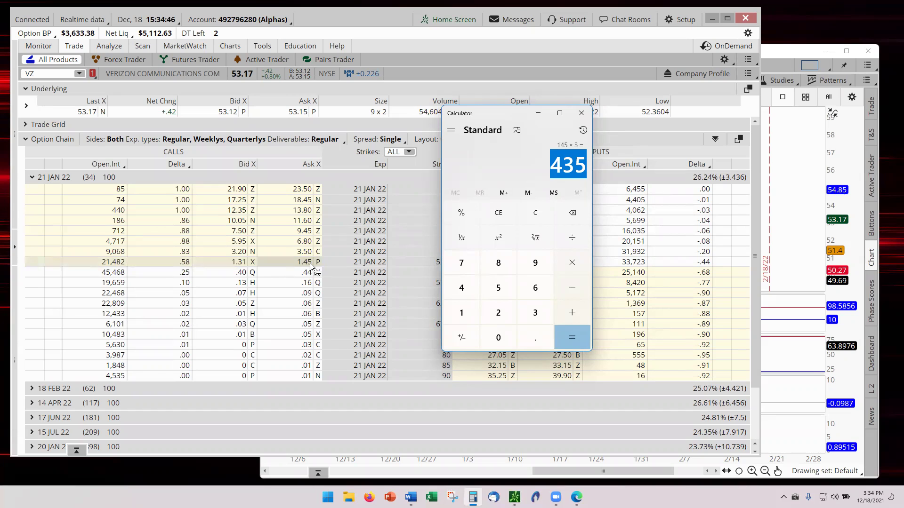
left_click(553, 160)
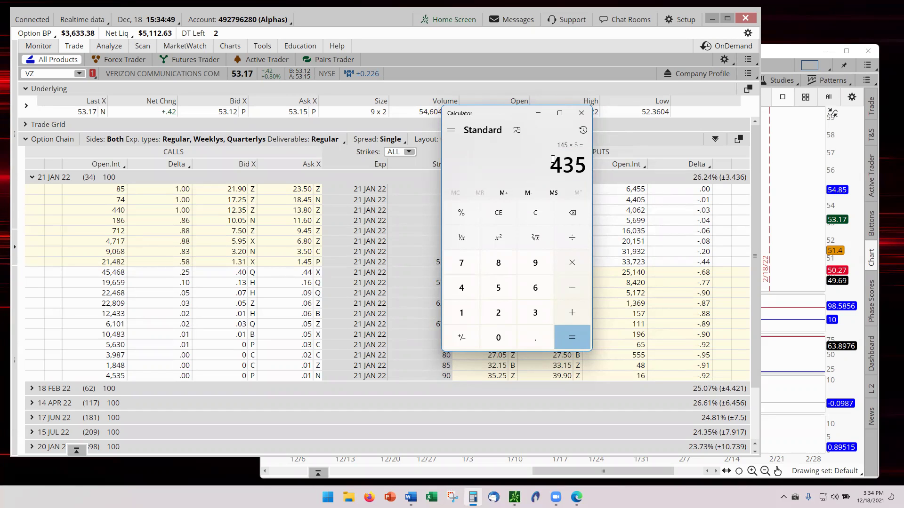
left_click(538, 116)
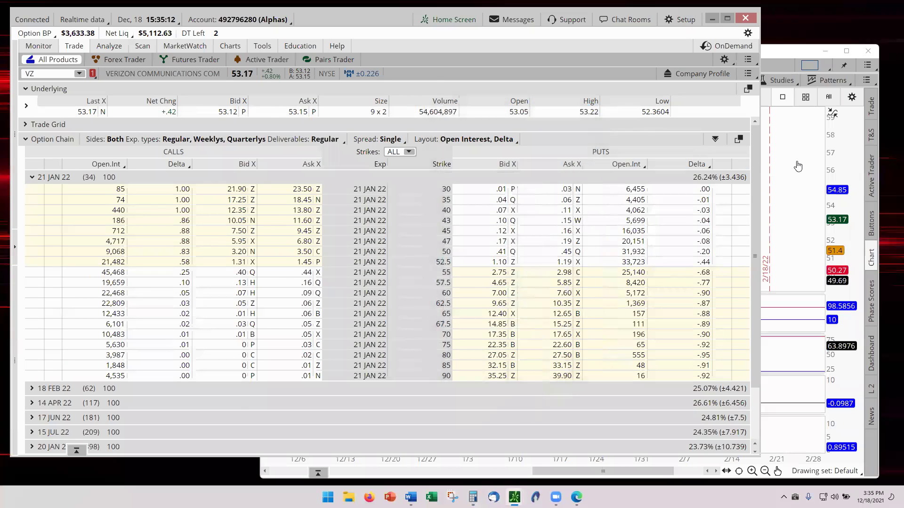
Edit the VZ Fibonacci retracement to begin at 53.25, keeping its end at 52.33
left_click(795, 177)
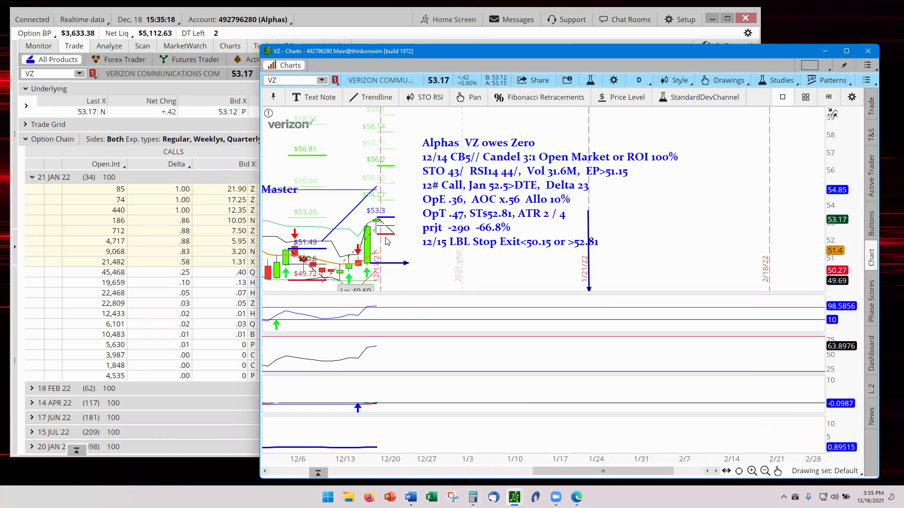
mouse_move(377, 222)
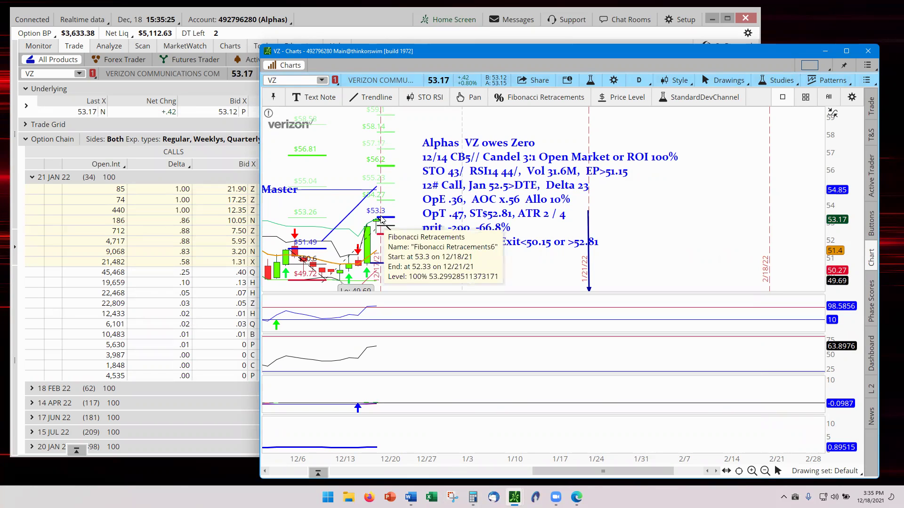
double_click(380, 222)
left_click(432, 161)
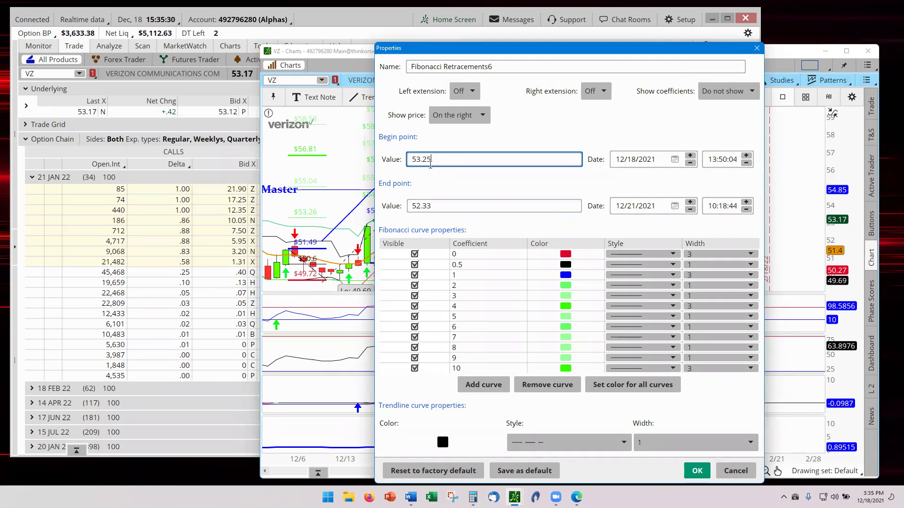
left_click(437, 207)
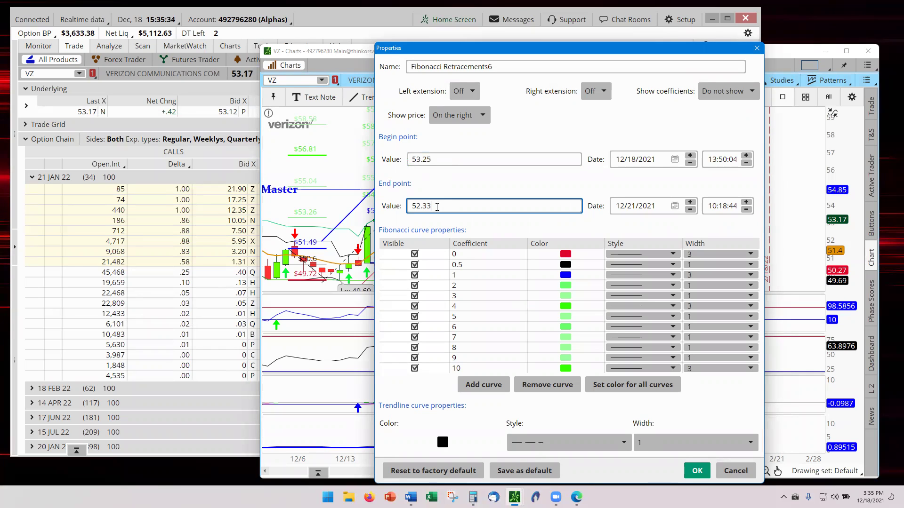
type("539")
key("BackSpace")
key("BackSpace")
key("BackSpace")
left_click(696, 471)
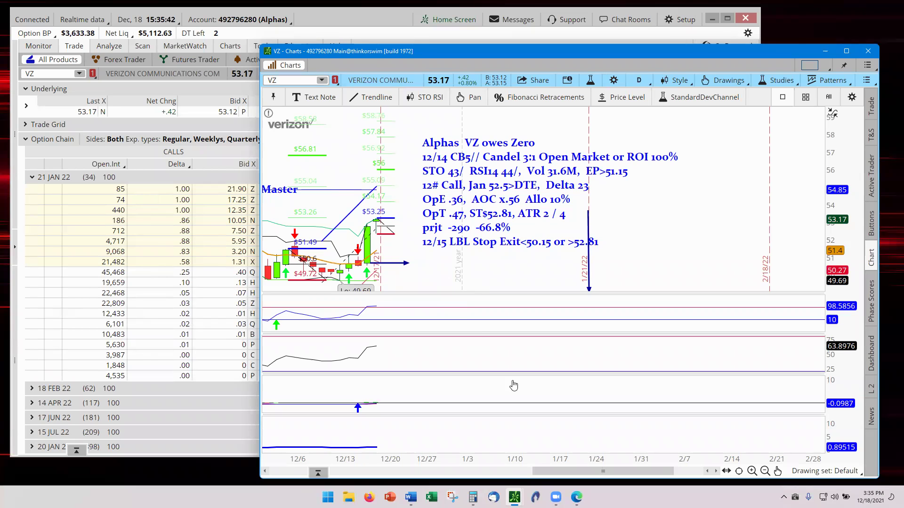
Restore the calculator and compute 56 − 53.25 = 2.75
mouse_move(473, 497)
left_click(472, 447)
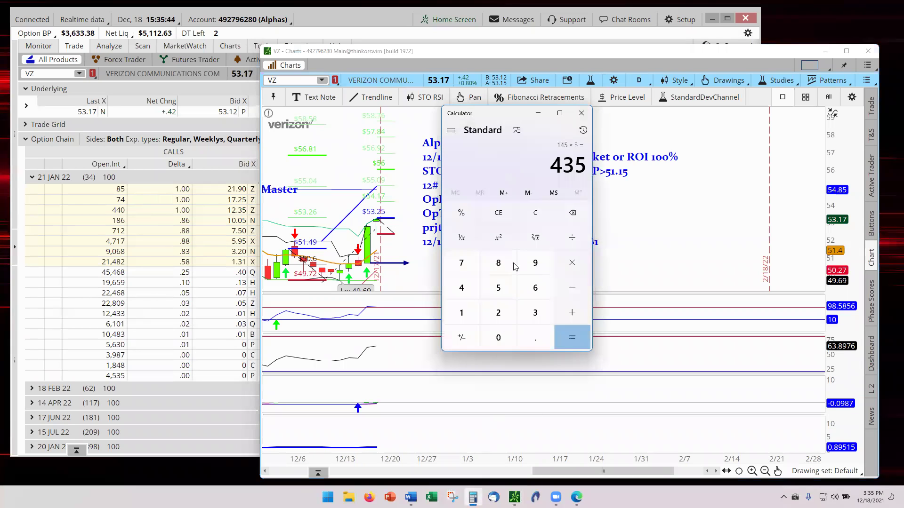
left_click(498, 288)
left_click(535, 287)
left_click(572, 287)
left_click(498, 287)
left_click(536, 313)
left_click(535, 337)
left_click(498, 313)
left_click(498, 287)
left_click(567, 339)
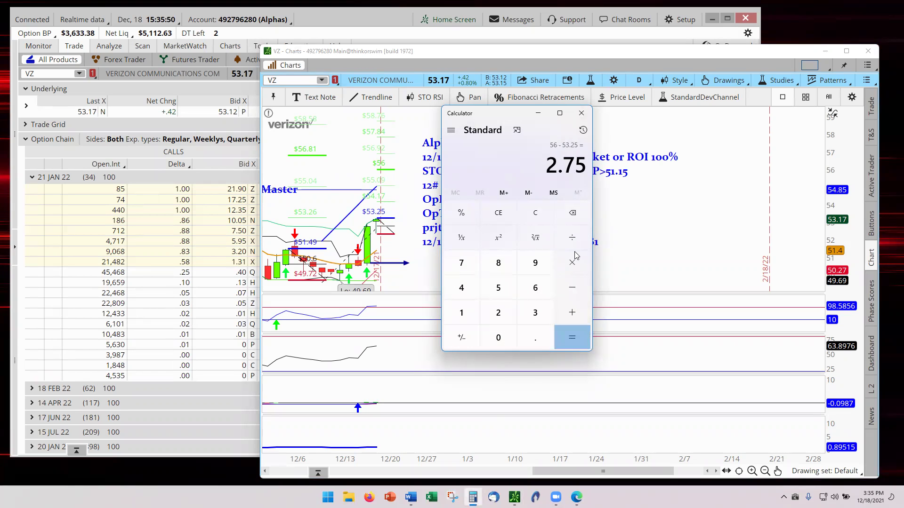
Divide 2.75 by 0.90, double it to about 6.11, and close the calculator
left_click(572, 237)
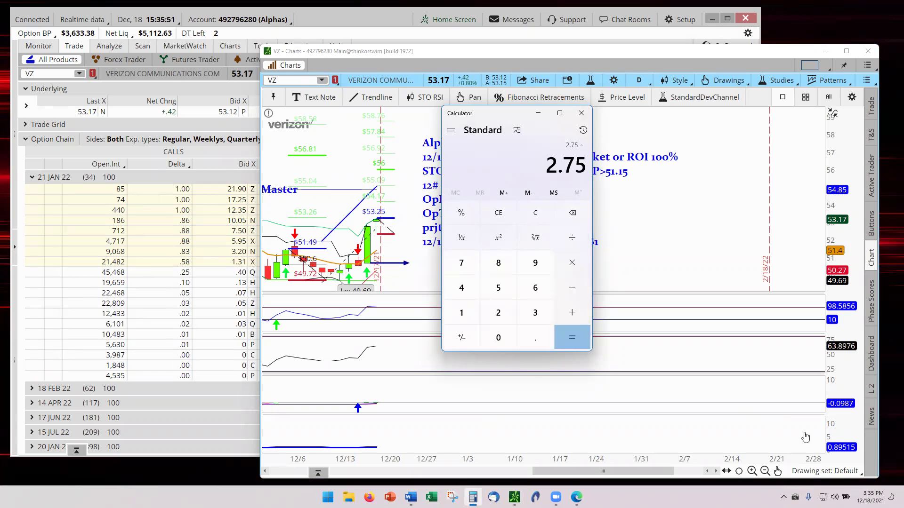
left_click(535, 338)
left_click(535, 266)
left_click(498, 337)
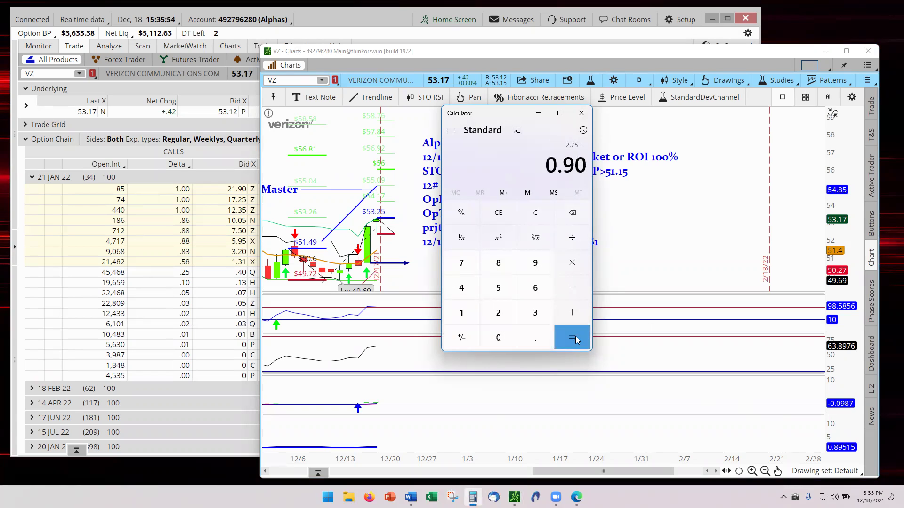
left_click(572, 337)
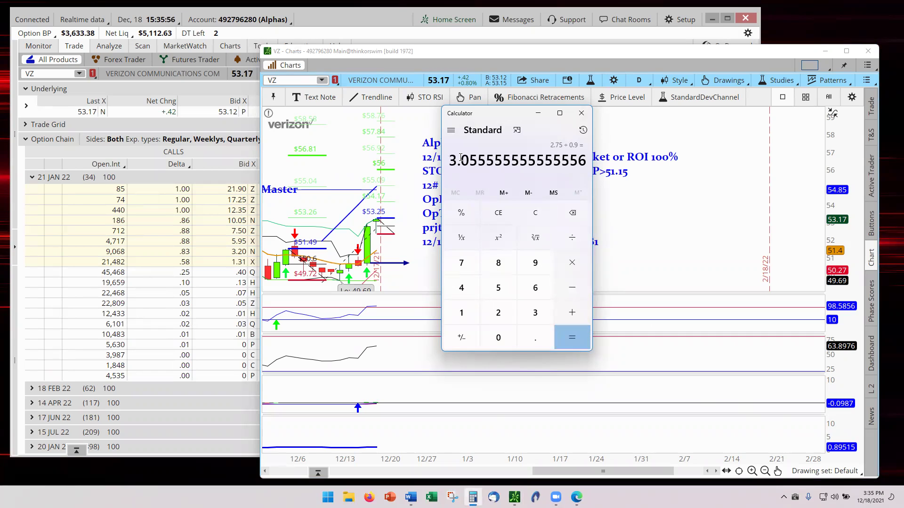
left_click_drag(458, 158, 449, 159)
left_click(572, 263)
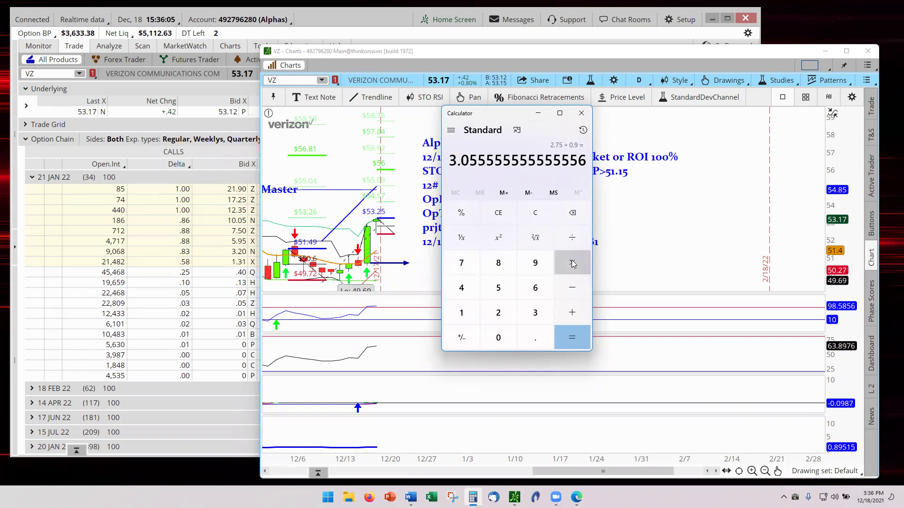
left_click(497, 318)
left_click(572, 336)
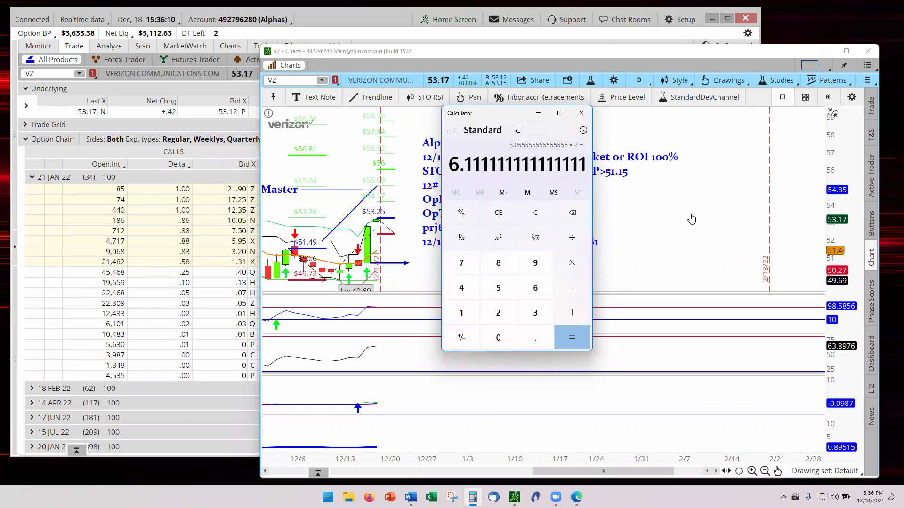
left_click(581, 113)
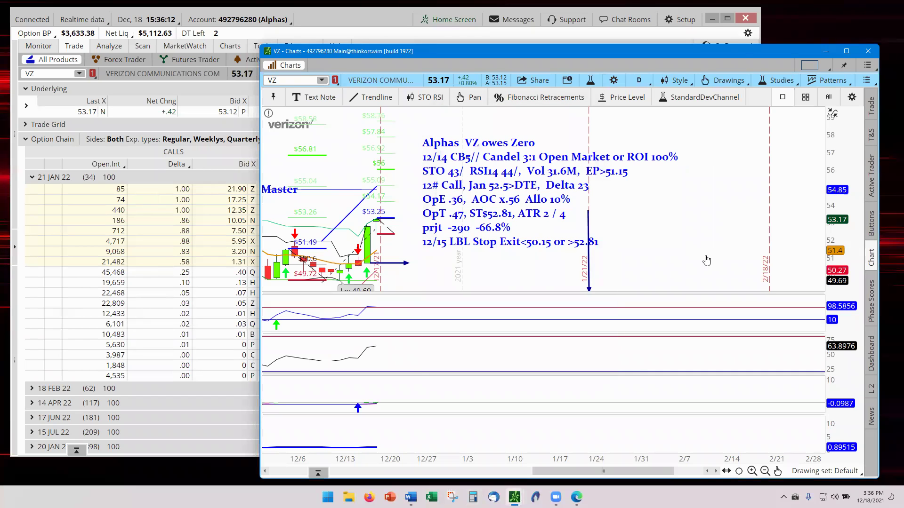
In the VZ trade note, change the date 12/14 to 12/18 and fix Candel to Candle
double_click(495, 161)
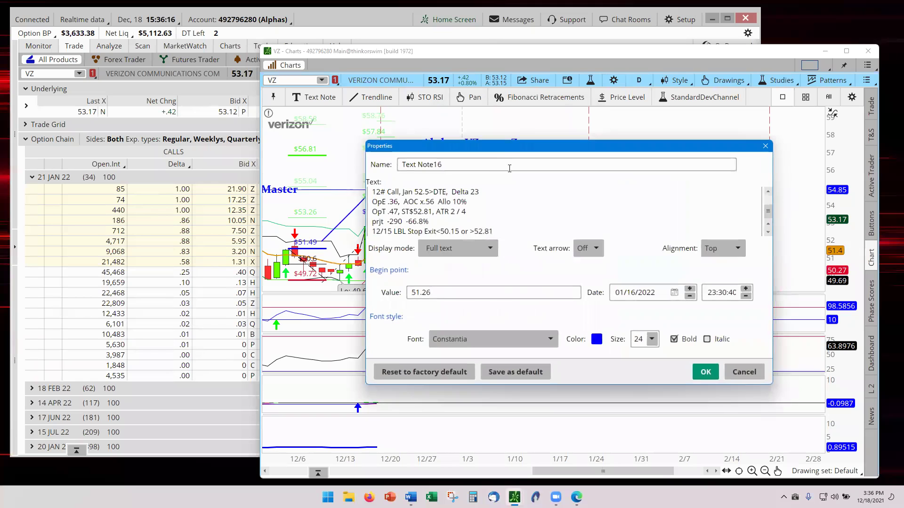
left_click(483, 188)
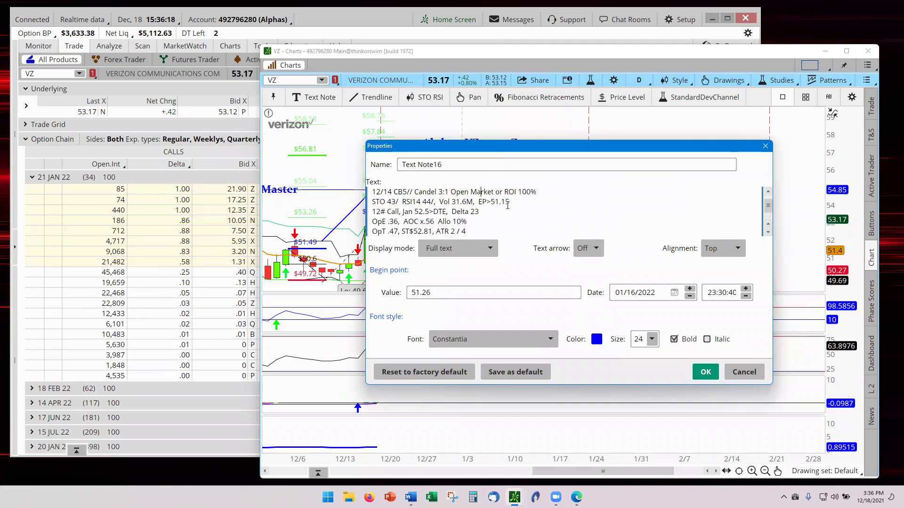
type("Alphas  VZ owes Zero")
key("ctrl+Left")
key("BackSpace")
type("8")
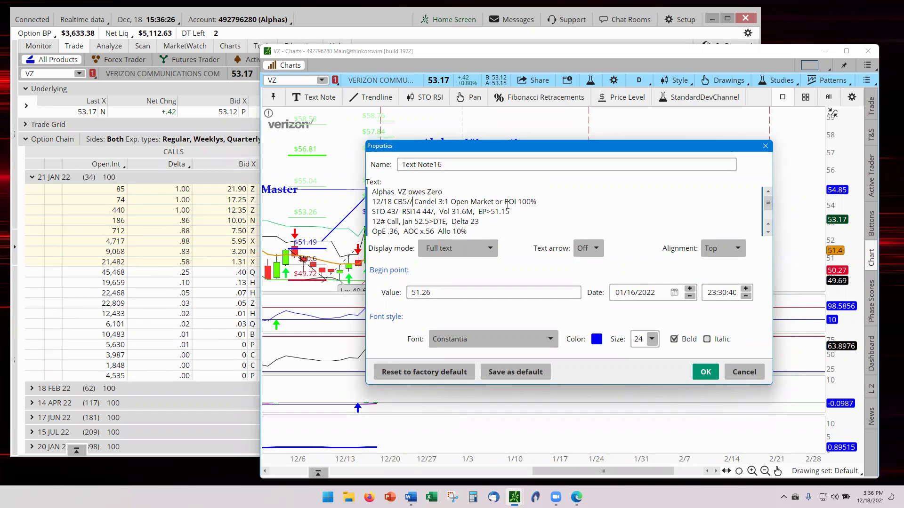
key("Right")
key("BackSpace")
key("BackSpace")
key("BackSpace")
type("le")
key("Right")
key("Right")
key("Right")
key("Right")
key("Right")
key("Right")
Change the note's STO value from 43 to 98.5 and RSI14 from 44 to 64
key("Left")
key("Left")
key("Left")
key("Left")
key("Left")
key("Left")
key("Left")
key("Left")
key("Left")
key("Left")
key("Left")
key("Left")
key("Left")
key("Left")
key("Left")
key("Left")
key("Left")
key("Left")
key("Left")
key("Left")
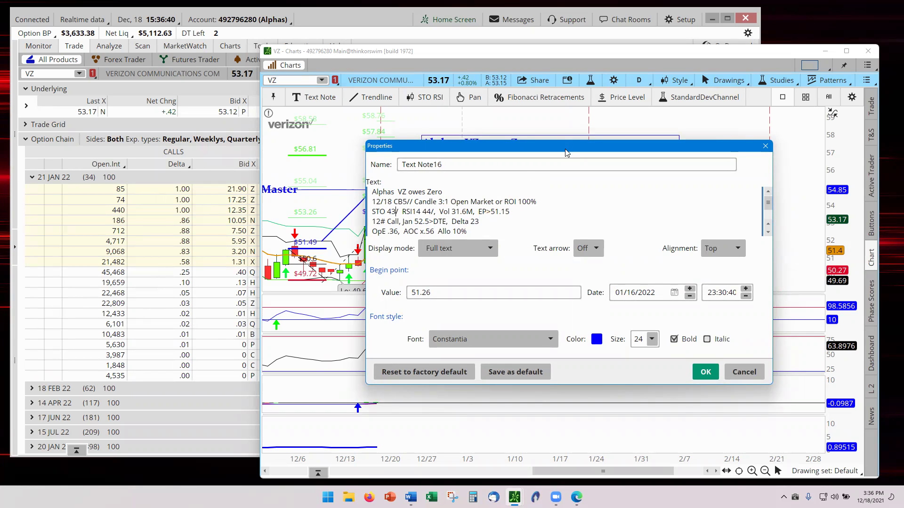
left_click_drag(566, 153, 531, 114)
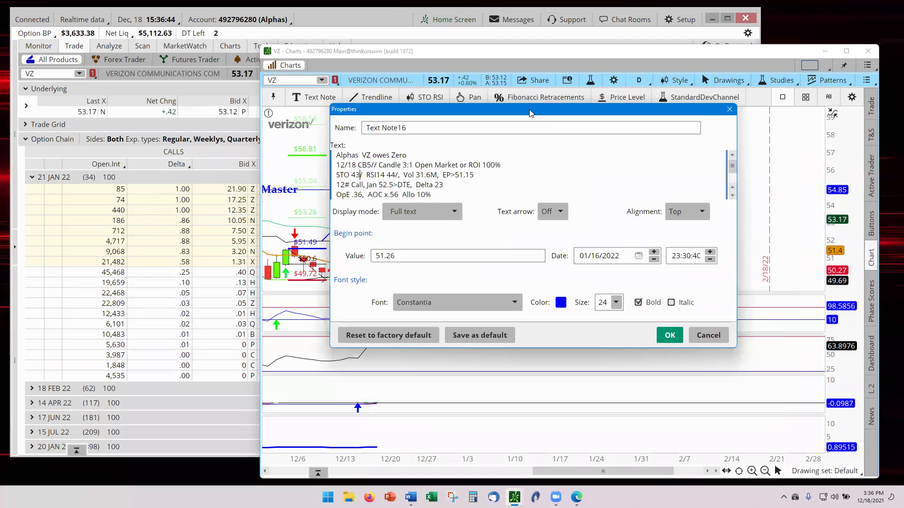
key("BackSpace")
key("BackSpace")
type("9.")
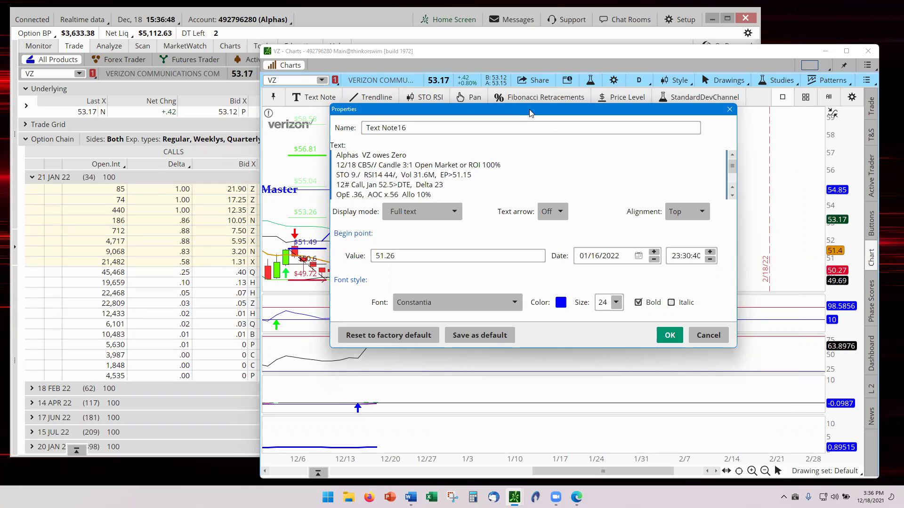
key("BackSpace")
type("8.5")
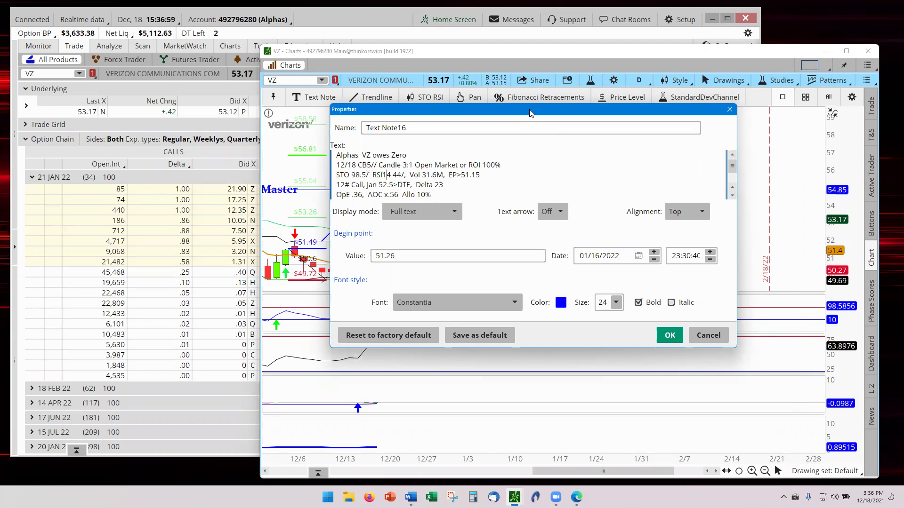
key("Right")
key("Right")
key("BackSpace")
key("BackSpace")
type("64")
key("Right")
Check VZ volume in Stock Hacker, then set the note's Vol to 54.6, EP to 53.25, and contracts to 3
mouse_move(515, 497)
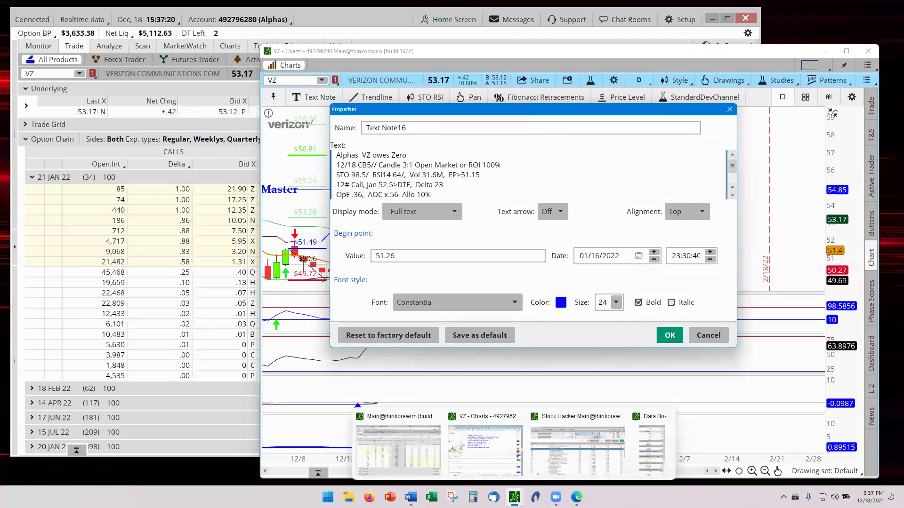
left_click(558, 469)
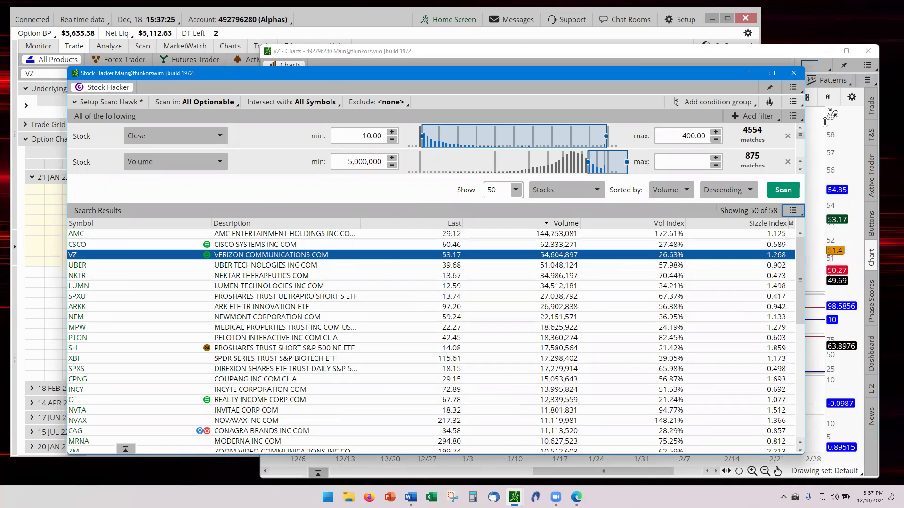
left_click(851, 136)
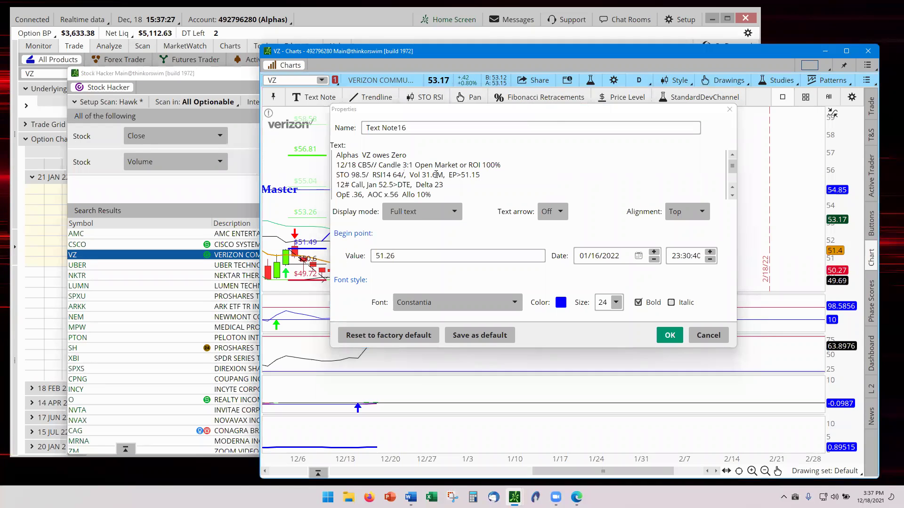
left_click_drag(436, 174, 422, 175)
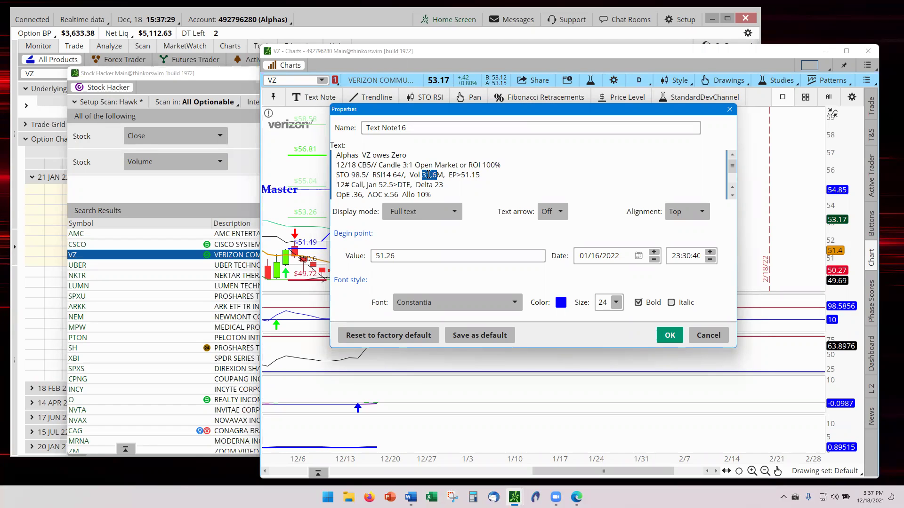
type("54.6")
left_click_drag(461, 175, 481, 176)
type("53.25")
left_click(344, 185)
key("BackSpace")
key("BackSpace")
type("3")
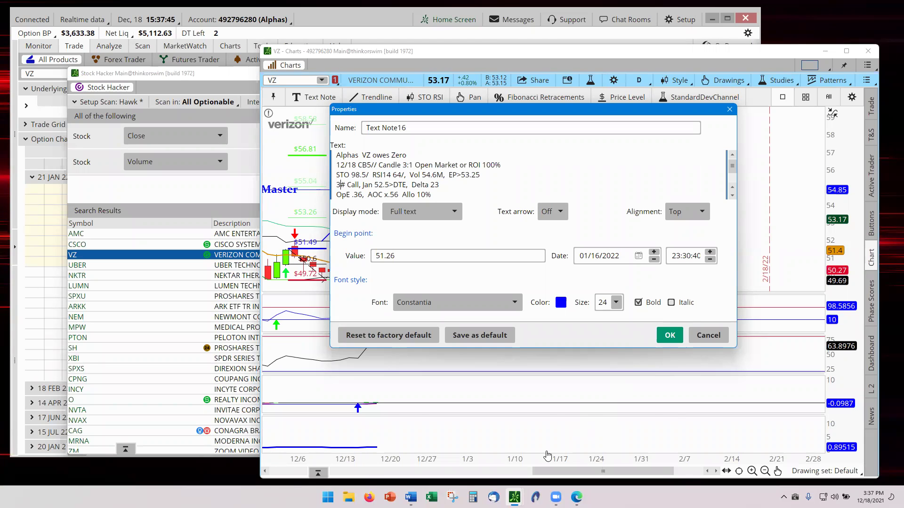
Look up the Jan 52.5 call delta in the option chain and change the note's Delta from 23 to 58
mouse_move(514, 497)
left_click(586, 459)
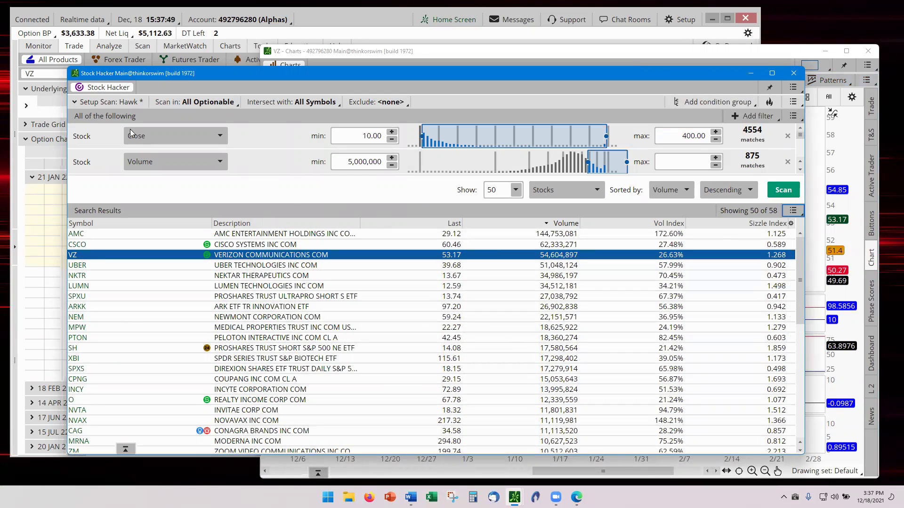
left_click(46, 104)
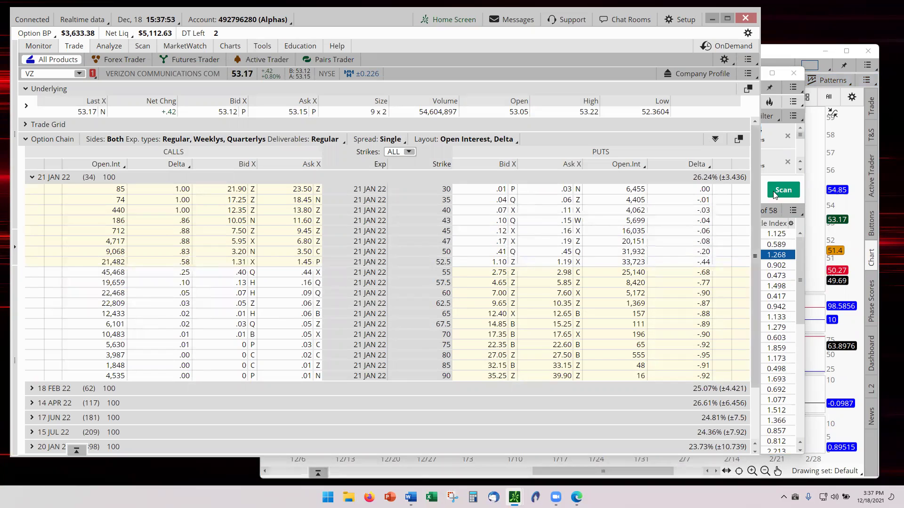
left_click(843, 150)
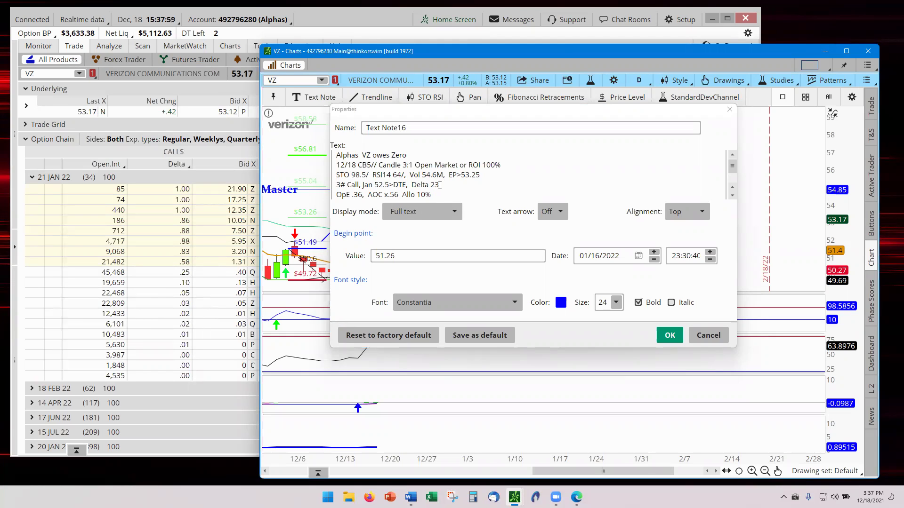
double_click(432, 185)
type("58")
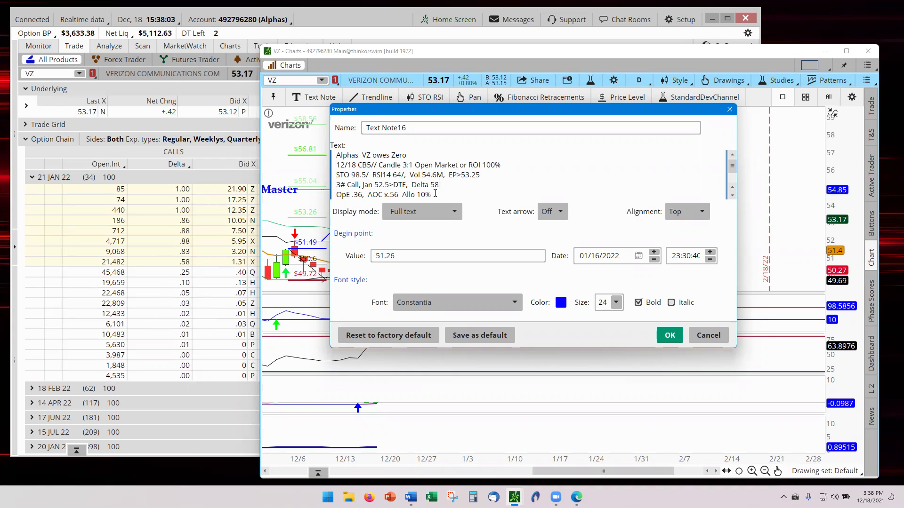
Insert x markers before the note's OpE .36, Allo 10%, and ATR 2 values
left_click(363, 196)
type(",")
scroll(733, 171, "down", 2)
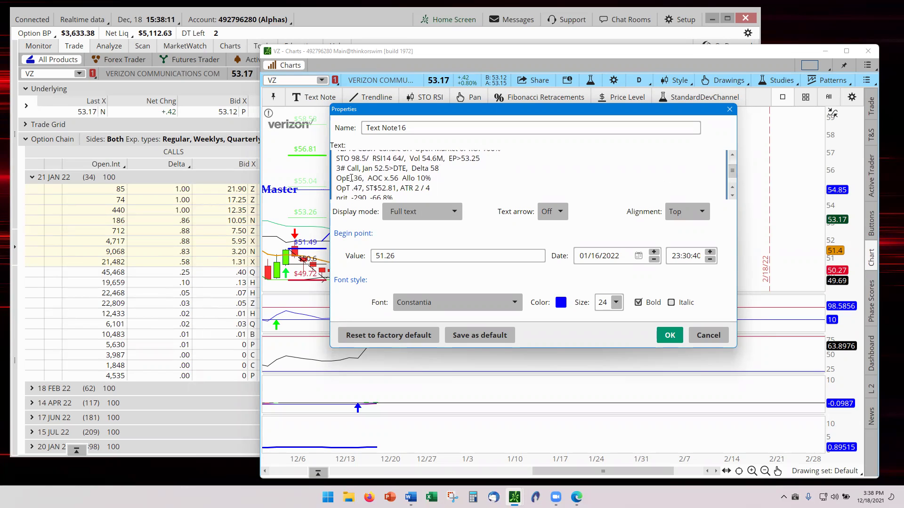
left_click(351, 178)
type("x")
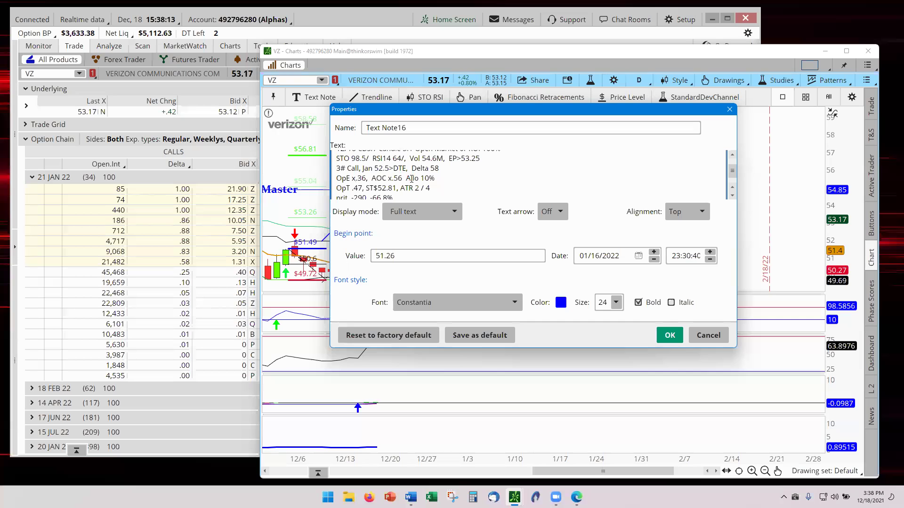
left_click(421, 178)
type("x")
left_click(415, 188)
type("x")
Insert x markers on the note's OpT line and after both minus signs on the prjt line
left_click(372, 188)
type("x")
left_click(354, 188)
type("x")
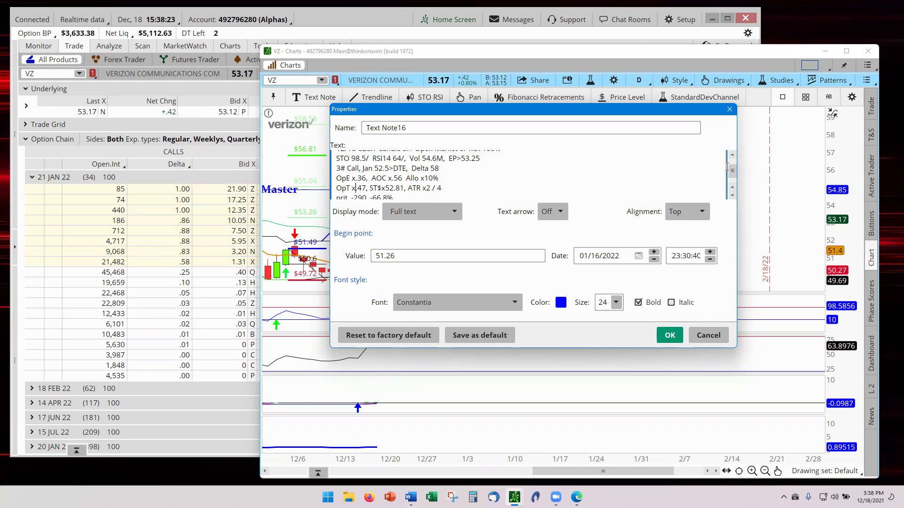
left_click_drag(732, 171, 733, 183)
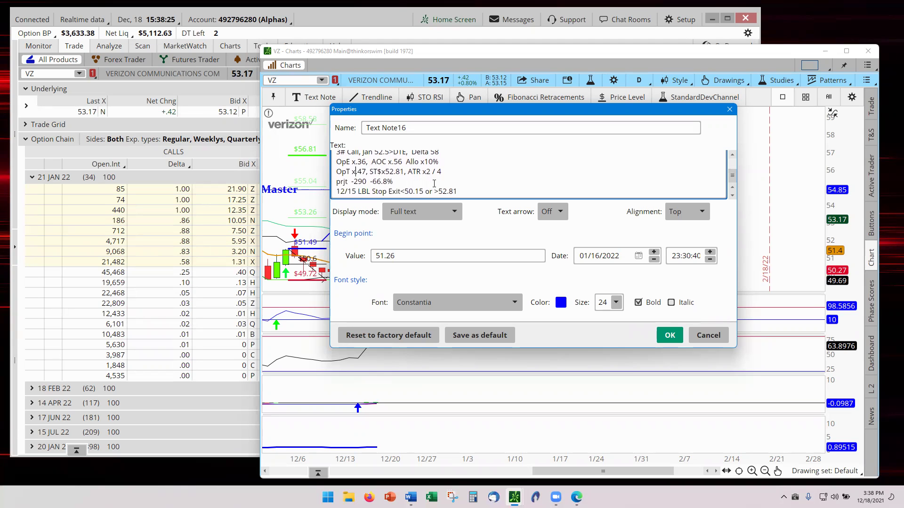
left_click(354, 183)
type("x")
left_click(377, 182)
type("x")
Change the stop line to 12/18 with exits below 52.35 or above 56.00, and confirm the note
left_click_drag(357, 192, 351, 192)
type("8")
left_click_drag(422, 191, 406, 192)
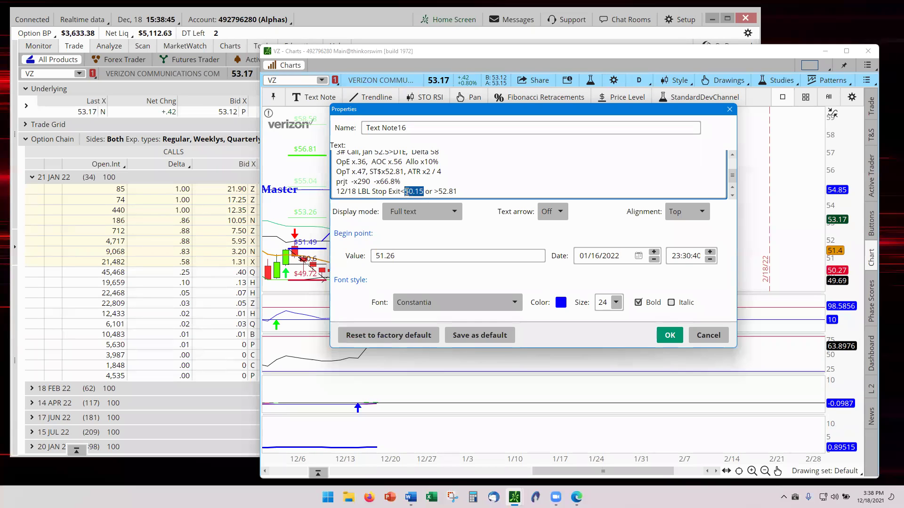
type("52.35")
left_click_drag(442, 191, 458, 190)
type("6.00")
left_click_drag(468, 194, 344, 148)
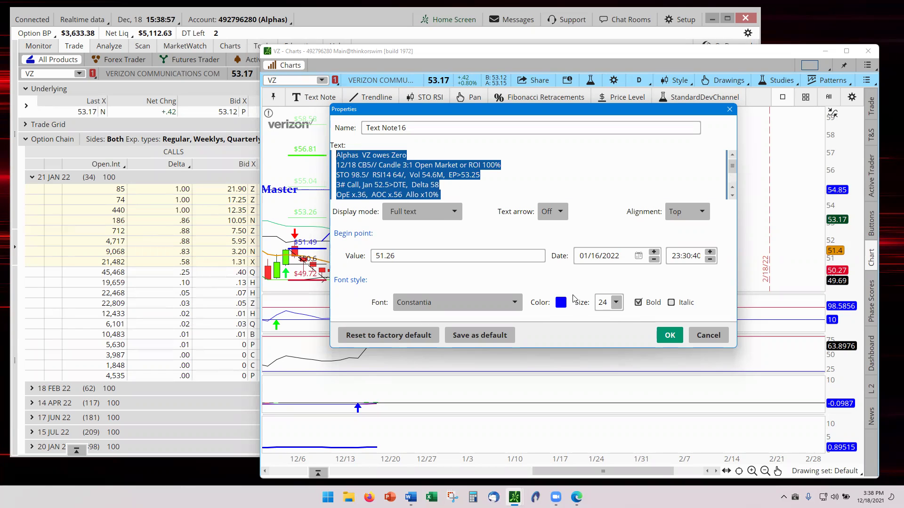
left_click(670, 336)
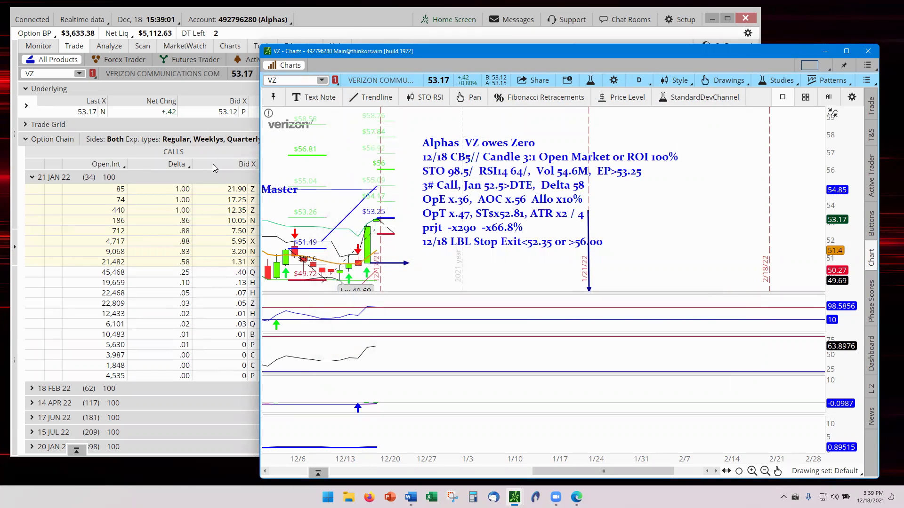
Start a buy-with-stop order on the VZ Jan 52.5 call, with buy and sell quantities of 3
left_click(209, 124)
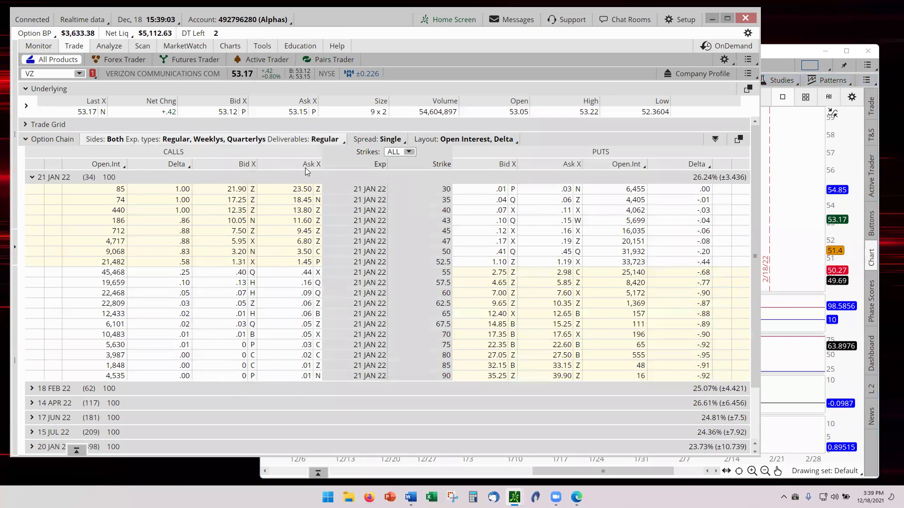
right_click(304, 265)
mouse_move(403, 306)
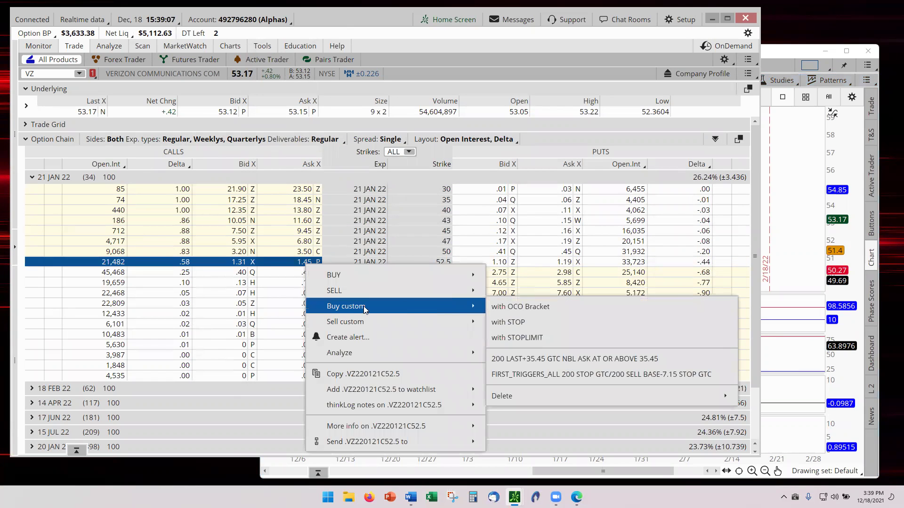
left_click(510, 323)
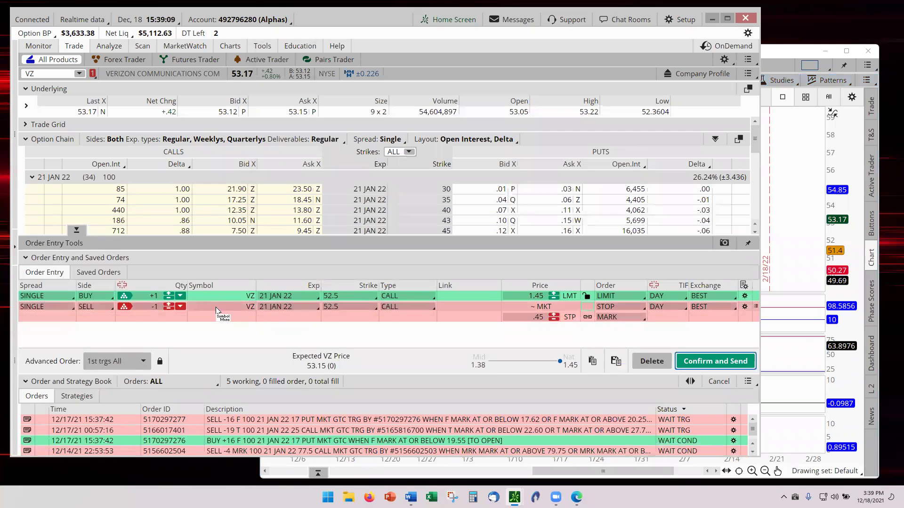
left_click(170, 295)
left_click(170, 296)
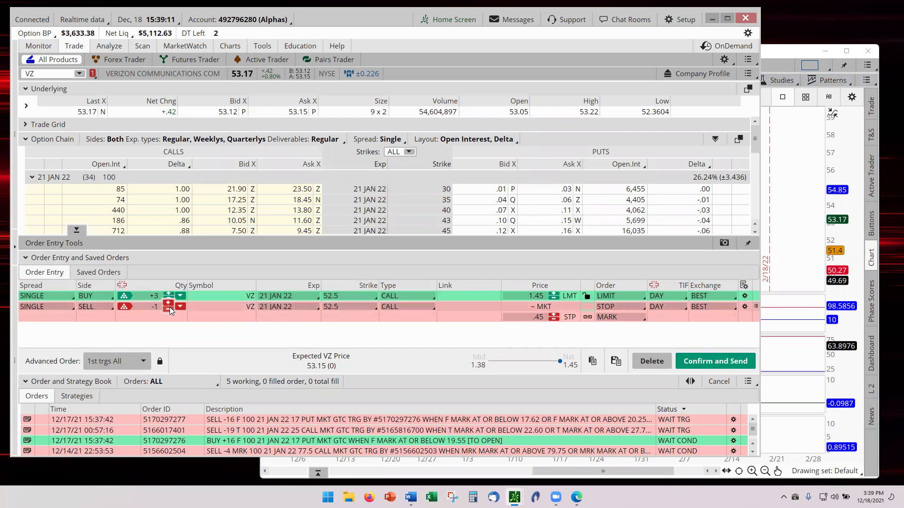
left_click(169, 308)
left_click(169, 307)
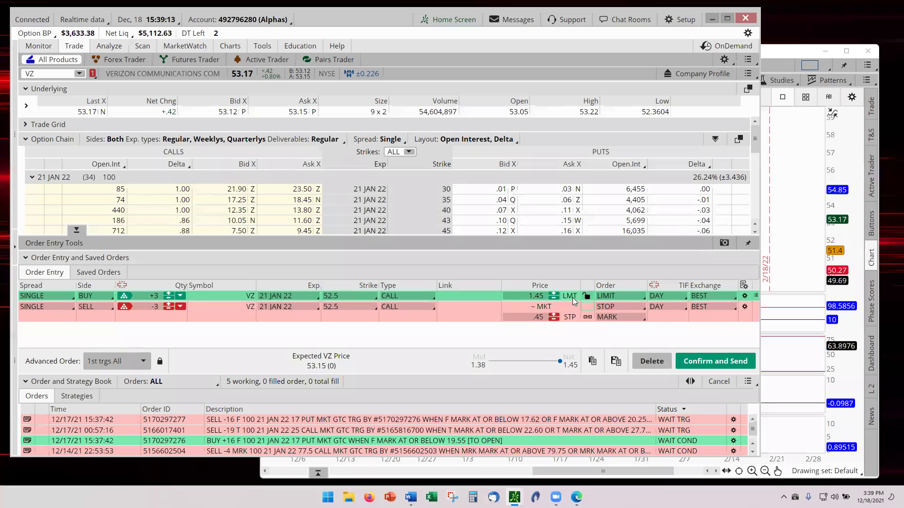
Make both order legs MARKET with GTC time-in-force, and open the buy leg's condition rules
left_click(630, 294)
left_click(618, 312)
left_click(618, 307)
left_click(626, 318)
left_click(657, 297)
left_click(661, 332)
left_click(664, 306)
left_click(659, 343)
left_click(744, 296)
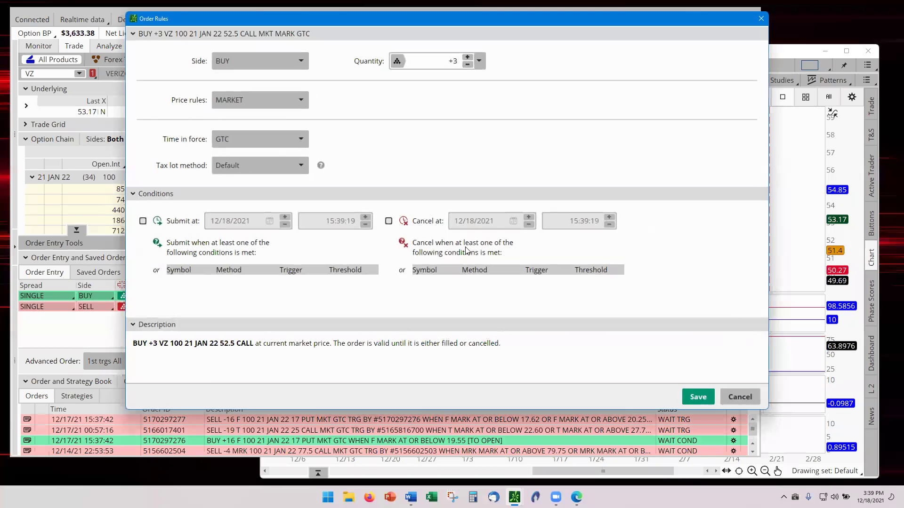
Add a VZ mark ≥ 53.25 submit condition to the buy order and save it
left_click(182, 283)
left_click(183, 281)
left_click(240, 281)
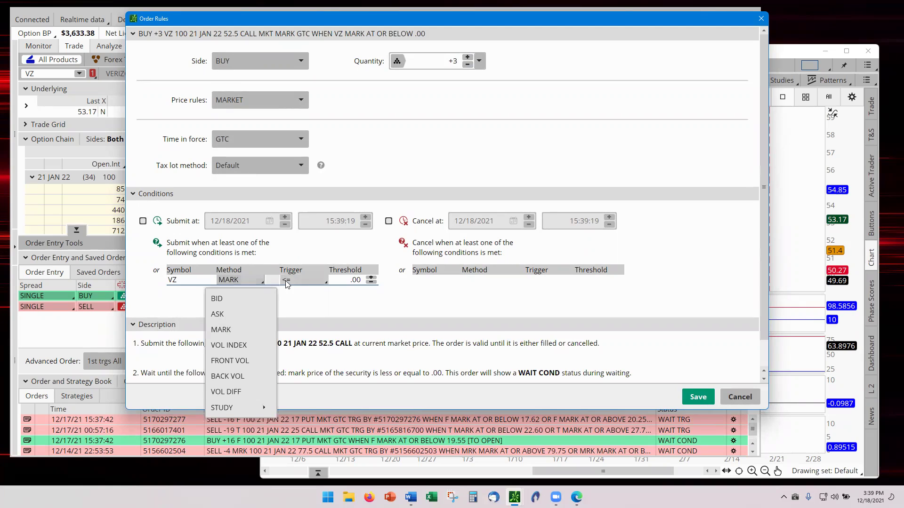
left_click(327, 281)
left_click(304, 318)
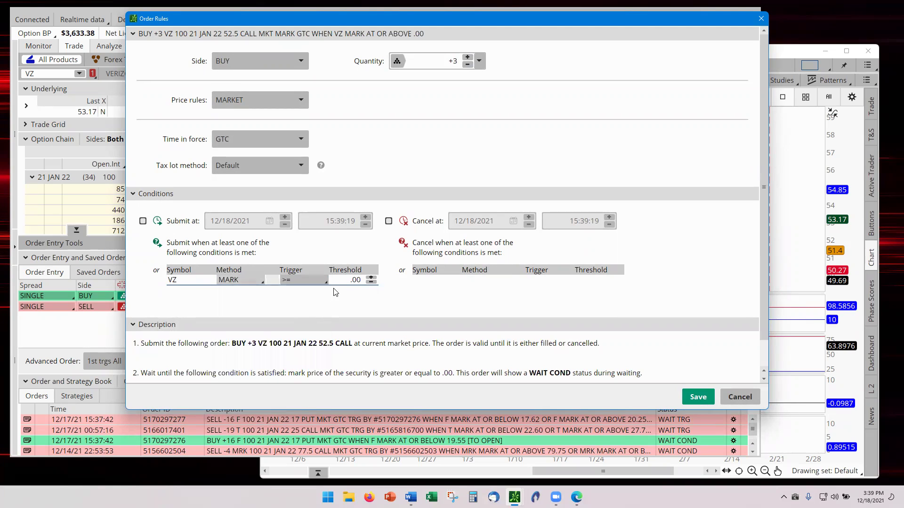
left_click(348, 279)
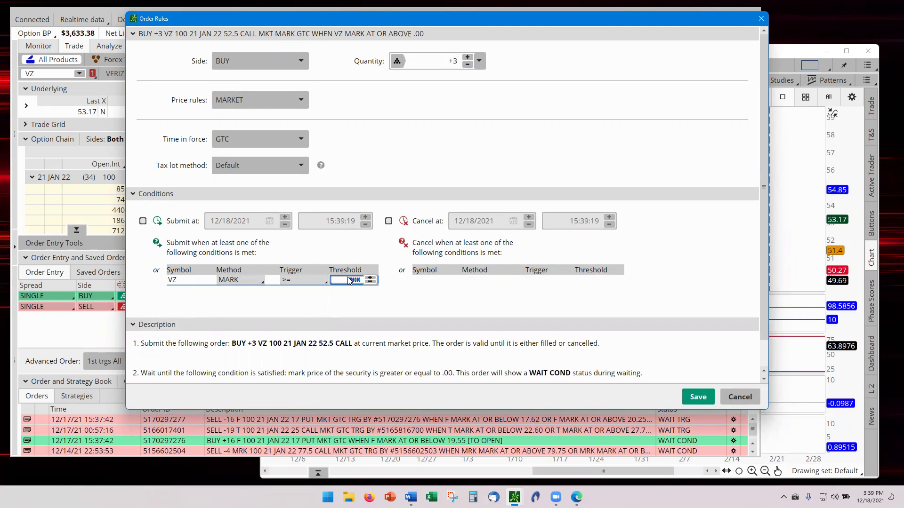
type("53.25")
left_click(696, 396)
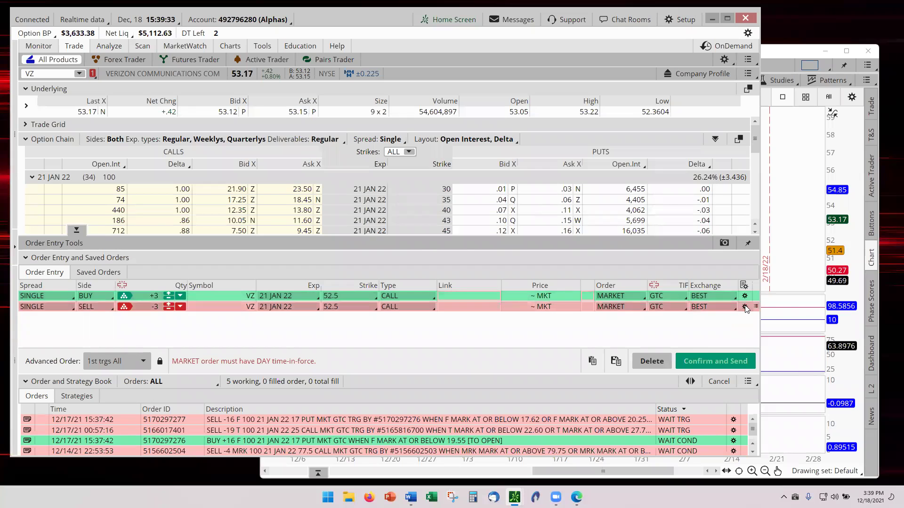
Give the sell order VZ mark conditions of ≤ 52.35 and a second ≥ threshold
left_click(744, 307)
left_click(177, 281)
left_click(251, 282)
left_click(254, 282)
left_click(346, 280)
double_click(346, 279)
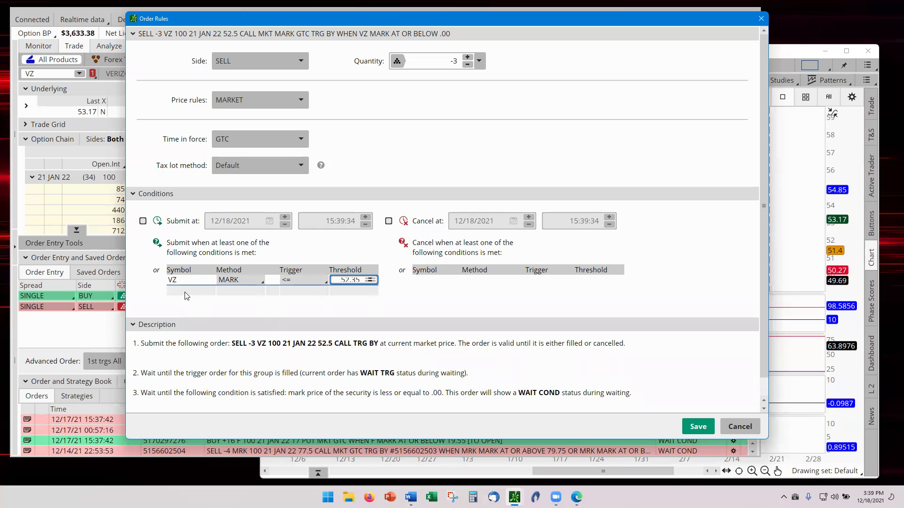
left_click(200, 291)
left_click(240, 295)
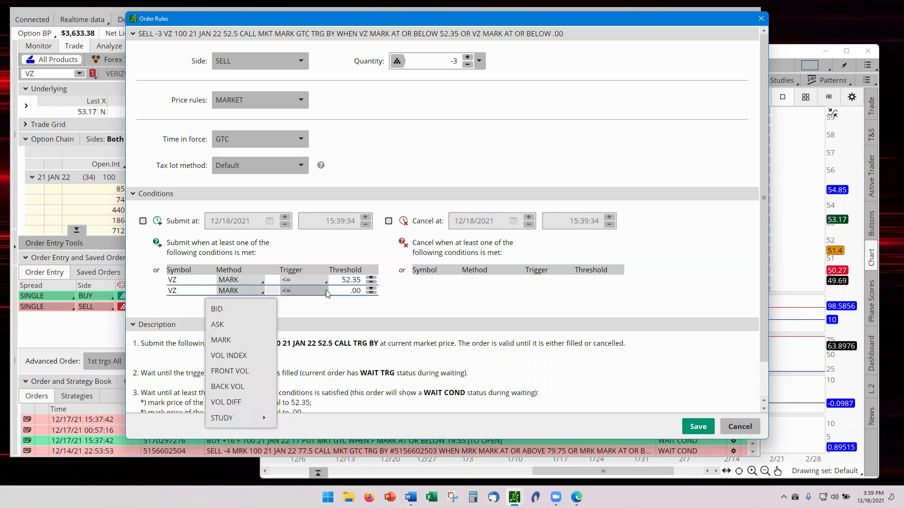
left_click(311, 292)
left_click(335, 306)
left_click(349, 291)
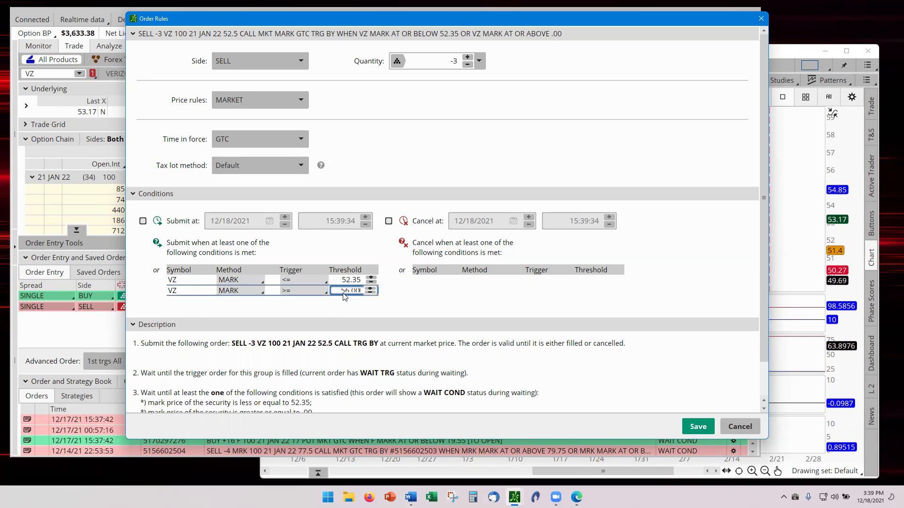
Save the sell's 56.00 threshold, then send the order with the pasted trade plan as its note
type("56.00")
left_click(698, 426)
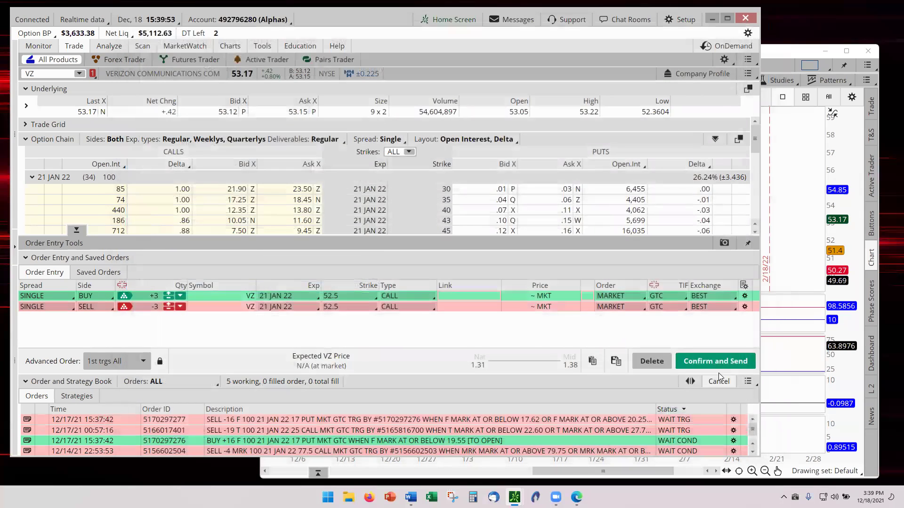
left_click(715, 361)
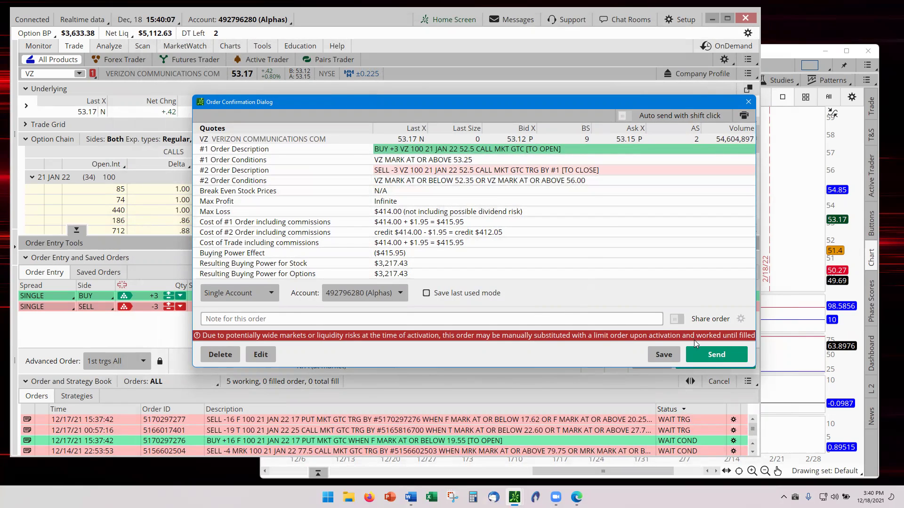
left_click(634, 321)
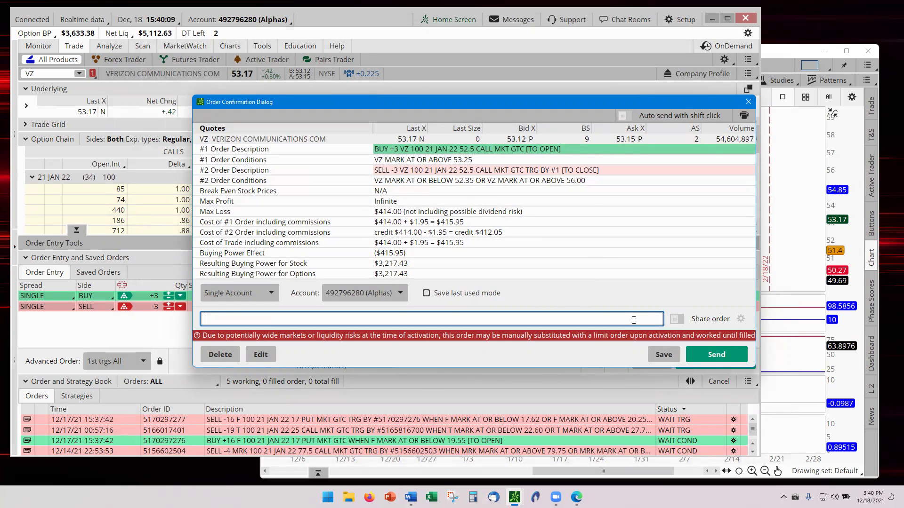
key("ctrl+v")
left_click(725, 356)
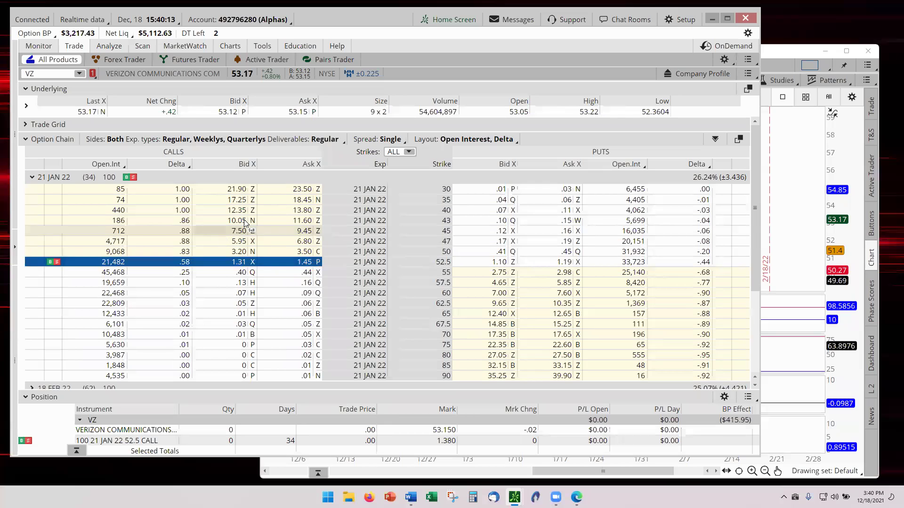
Turn on Show orders in the VZ chart's settings
left_click(795, 155)
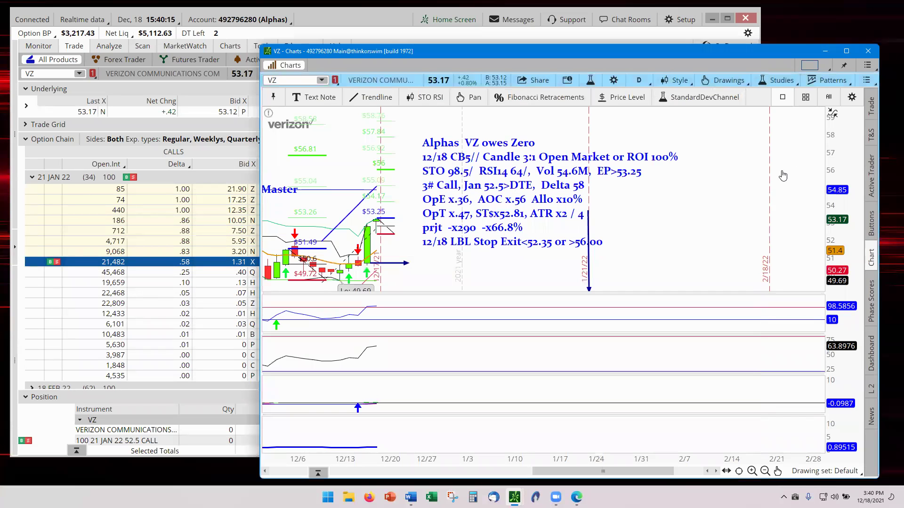
left_click(613, 80)
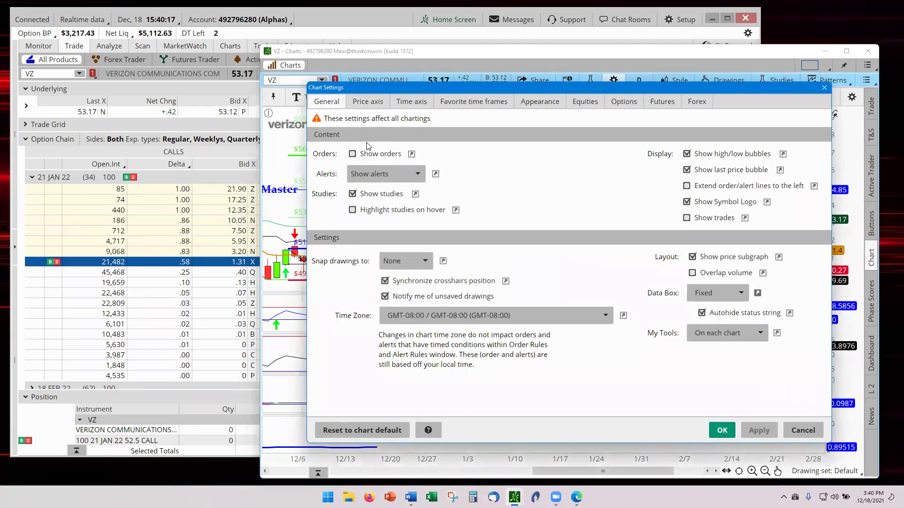
left_click(353, 154)
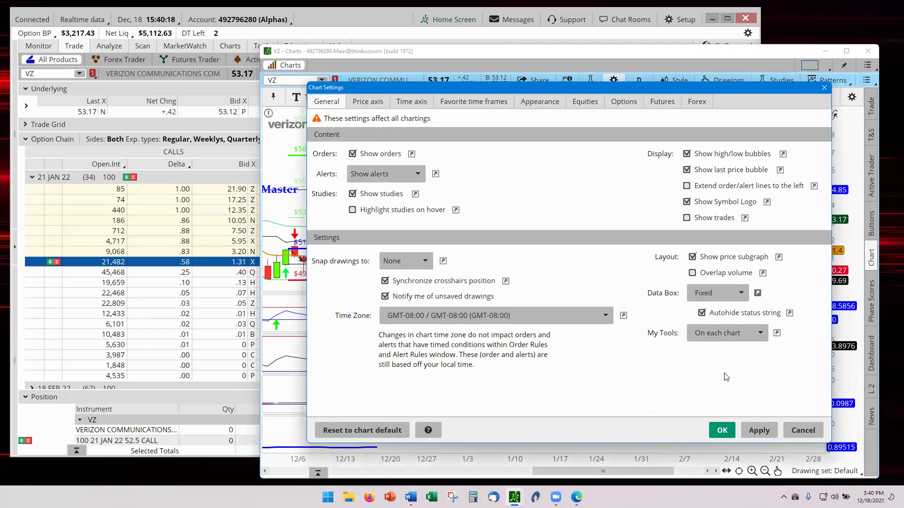
left_click(722, 430)
Pan the chart toward later dates and bring the Highest Vol PDF forward in Edge
left_click_drag(690, 264, 645, 270)
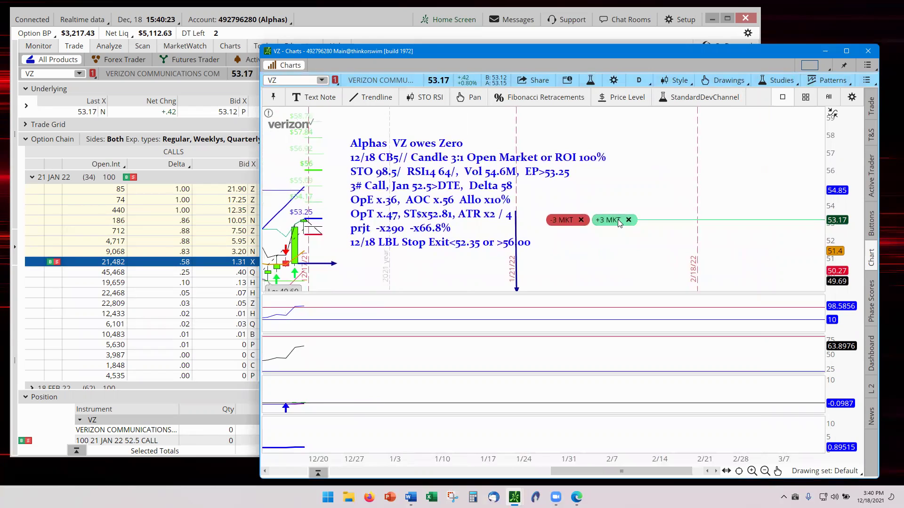
mouse_move(614, 222)
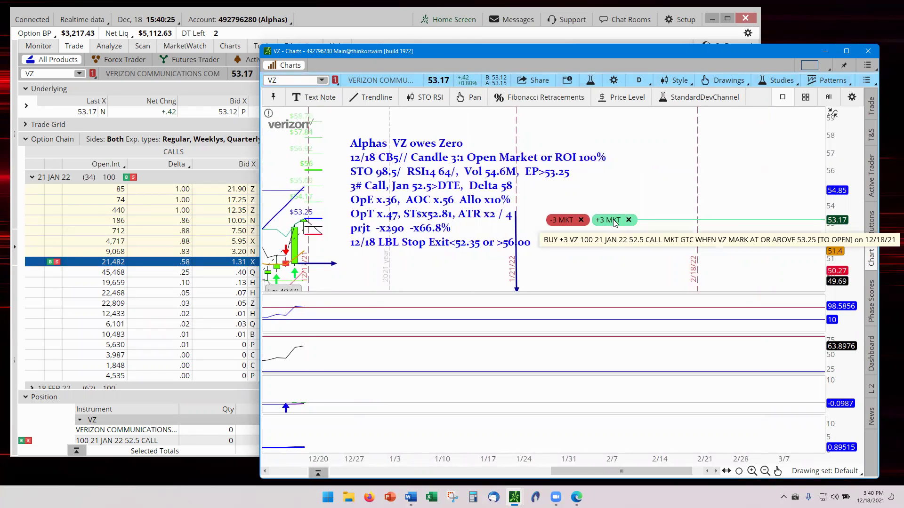
mouse_move(569, 222)
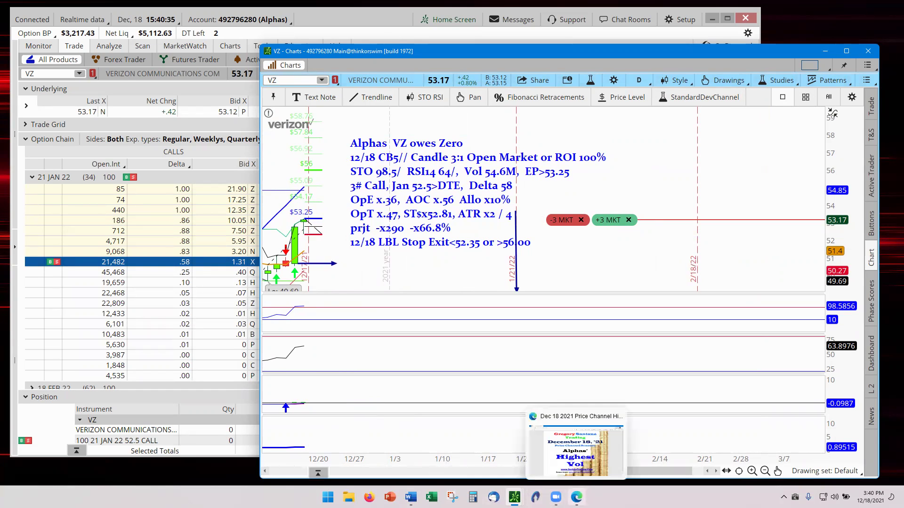
mouse_move(576, 497)
left_click(575, 448)
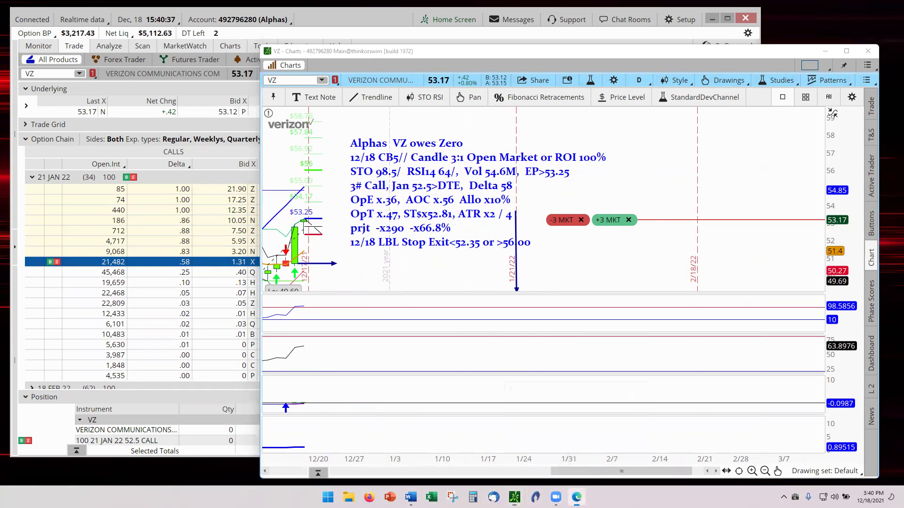